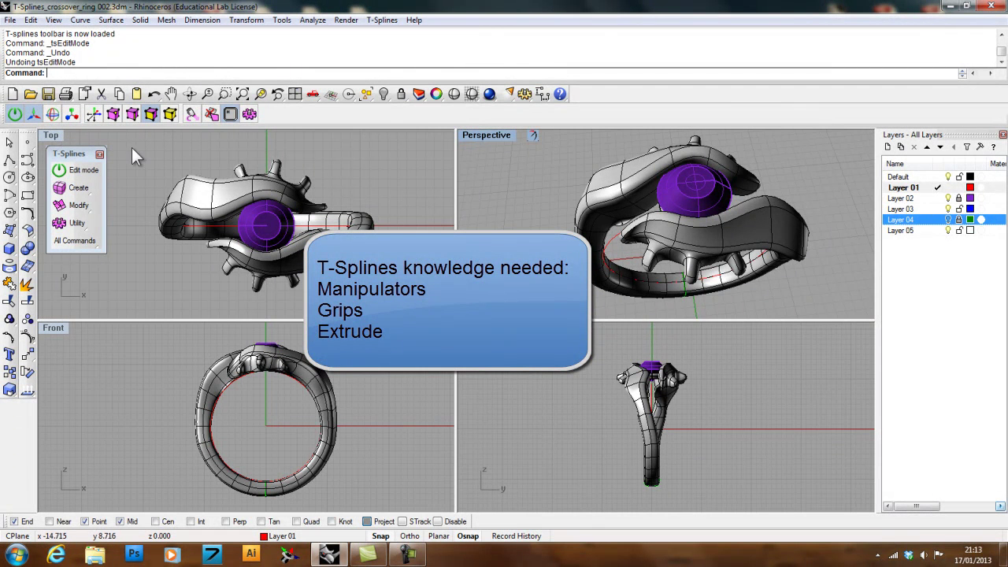
# Start a new document from the Small Objects - Millimeters template.
pyautogui.moveTo(598, 242); pyautogui.dragTo(595, 300, button='right')
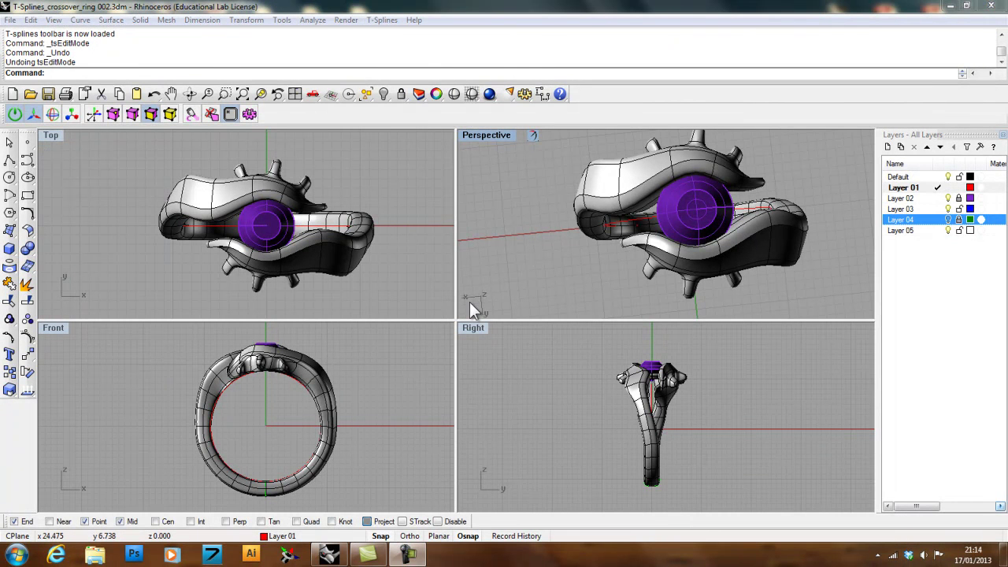
pyautogui.click(13, 94)
pyautogui.click(524, 305)
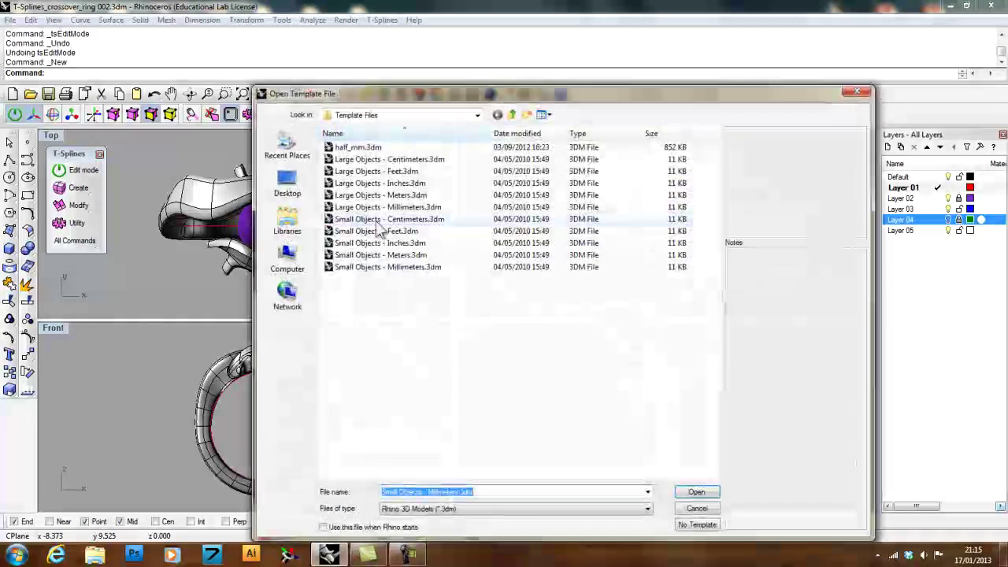
pyautogui.click(373, 266)
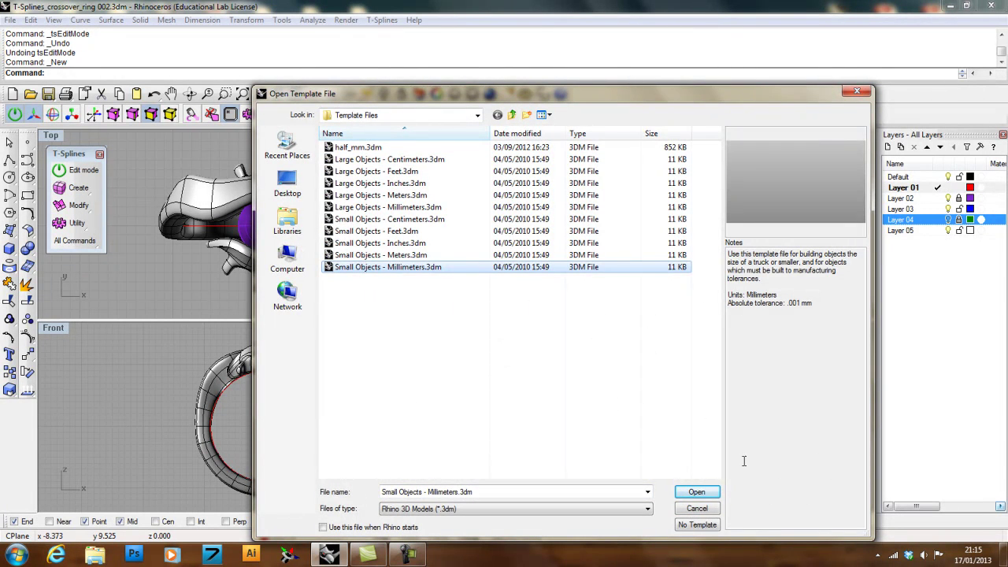
pyautogui.click(696, 492)
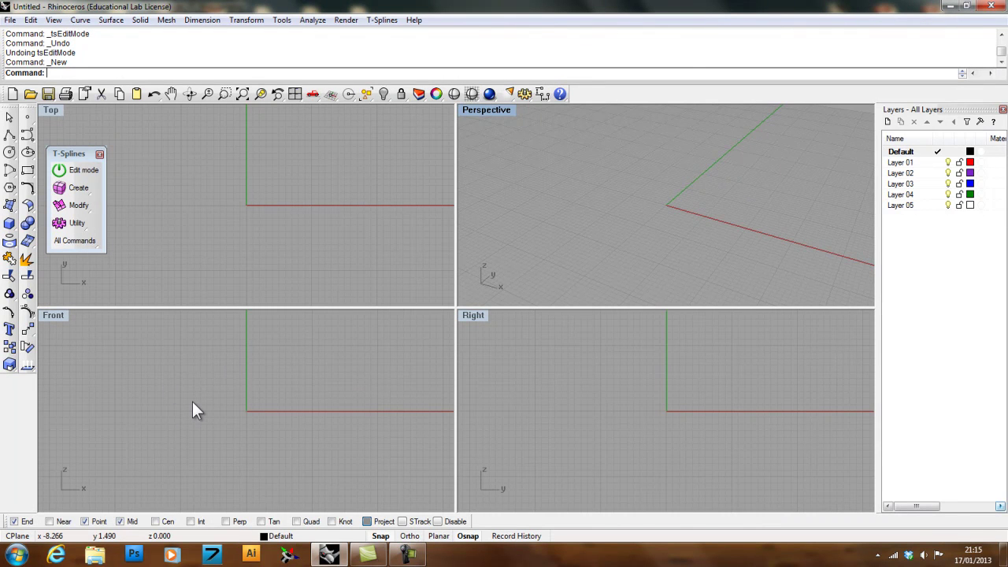
# Draw an 18 mm diameter circle centred on the origin in the Front view.
pyautogui.click(9, 151)
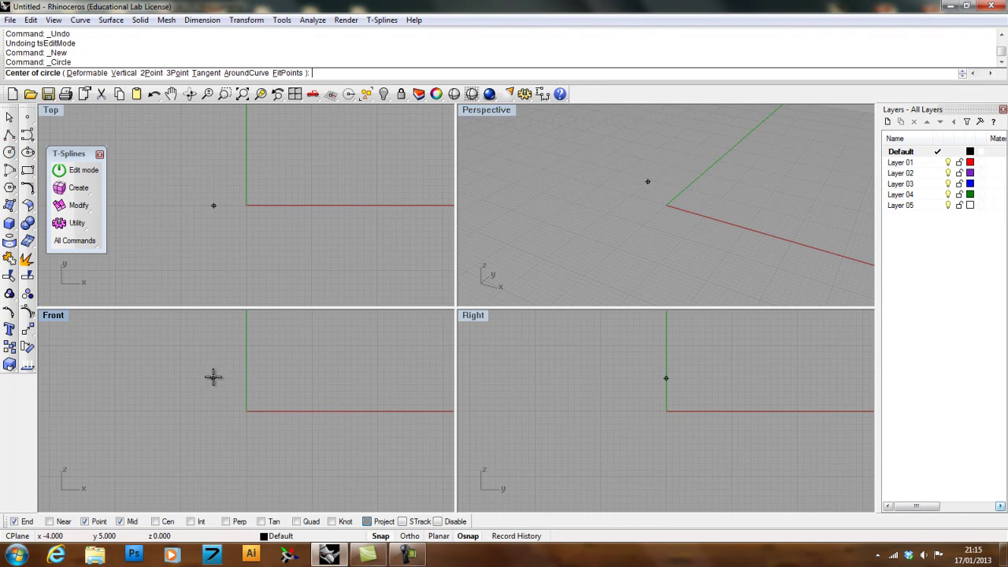
pyautogui.click(247, 410)
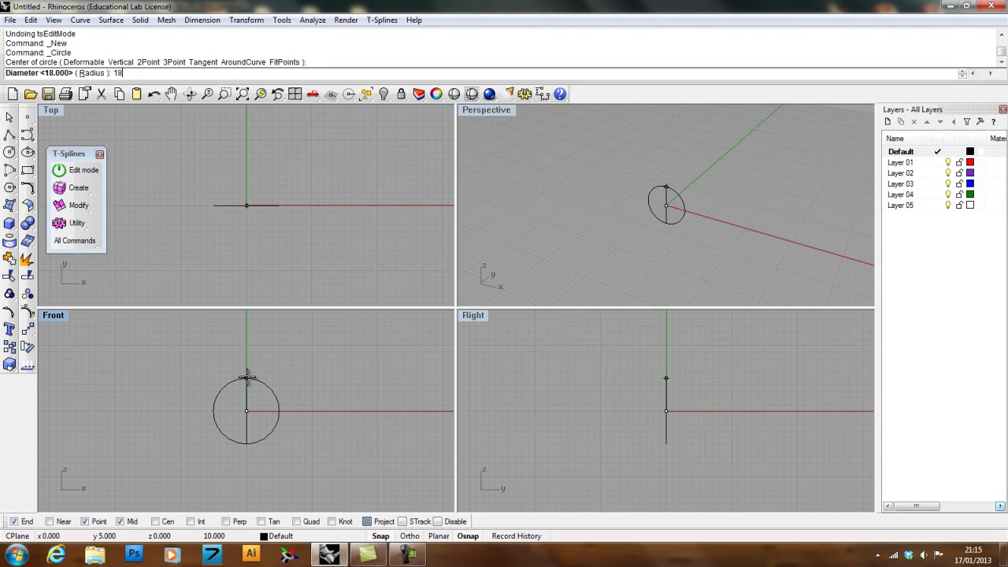
pyautogui.press('Return')
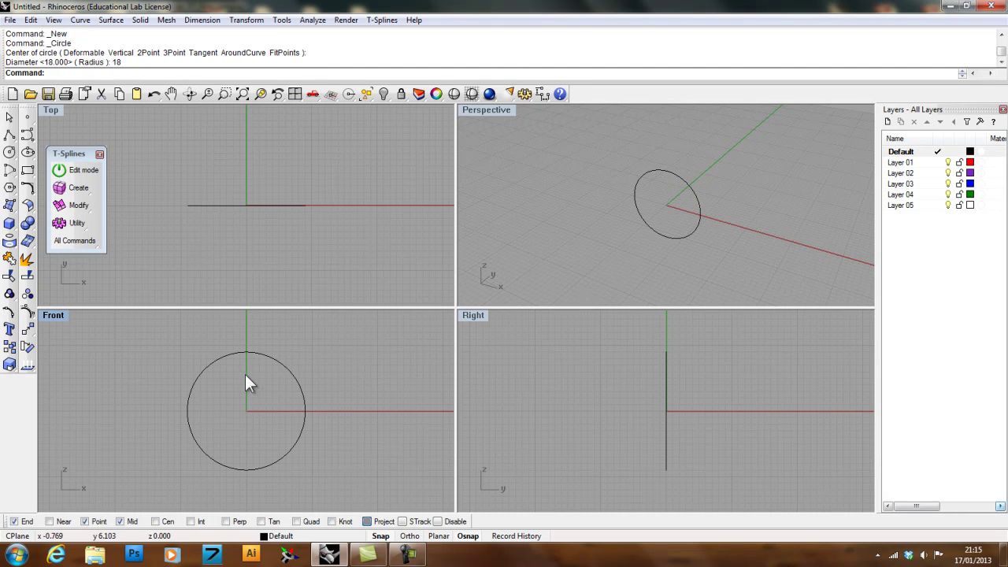
pyautogui.moveTo(257, 383); pyautogui.dragTo(261, 393, button='right')
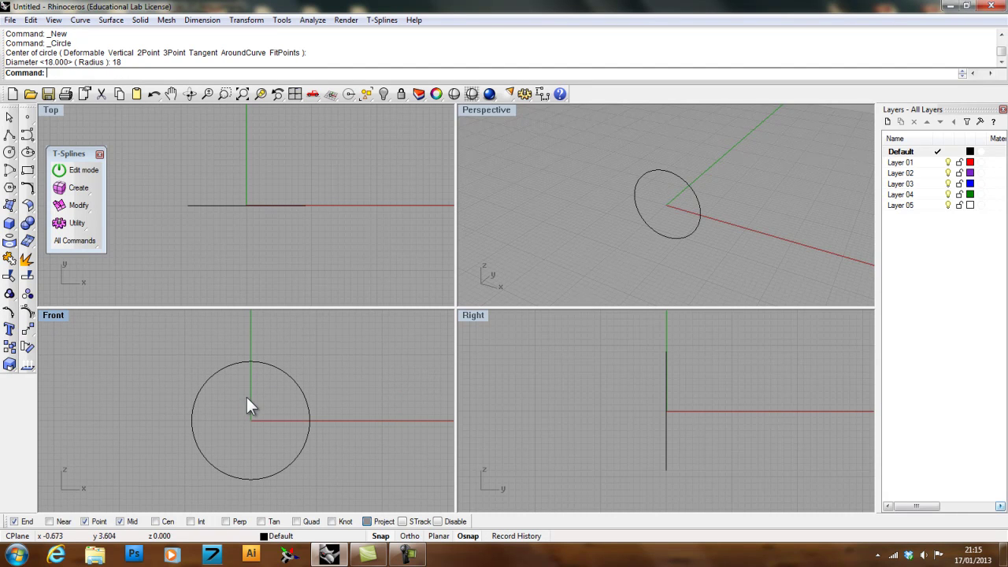
# Draw an open polyline of half a gem profile, about 4 mm wide and 5 mm high, with both ends on the Front view's vertical axis.
pyautogui.click(9, 137)
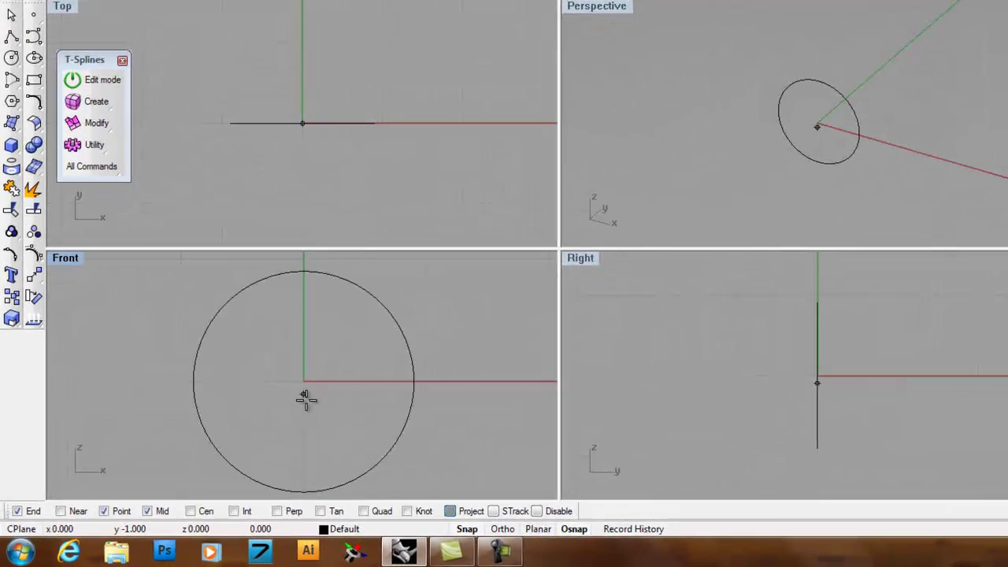
pyautogui.scroll(3, 311, 390)
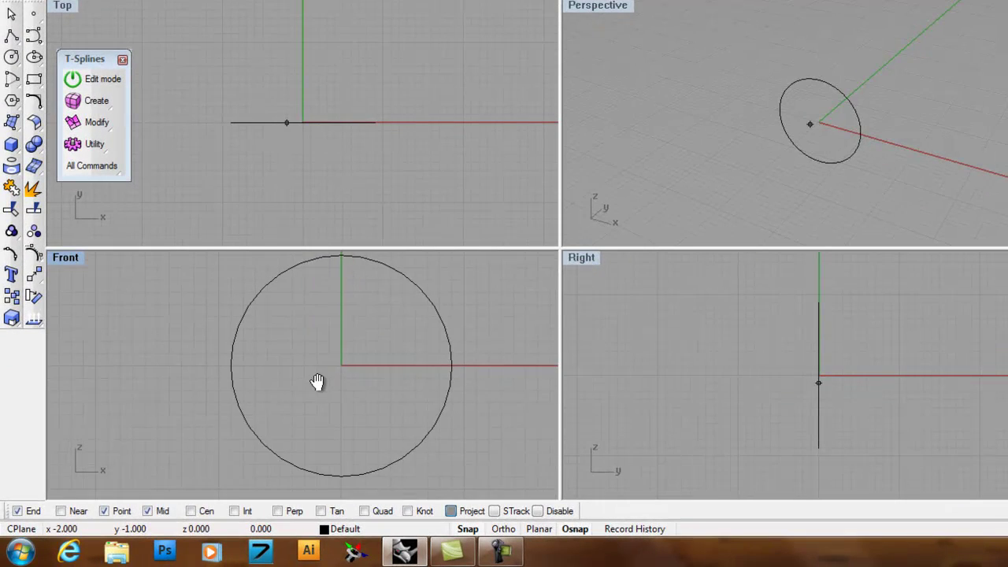
pyautogui.click(349, 340)
pyautogui.click(319, 341)
pyautogui.click(290, 370)
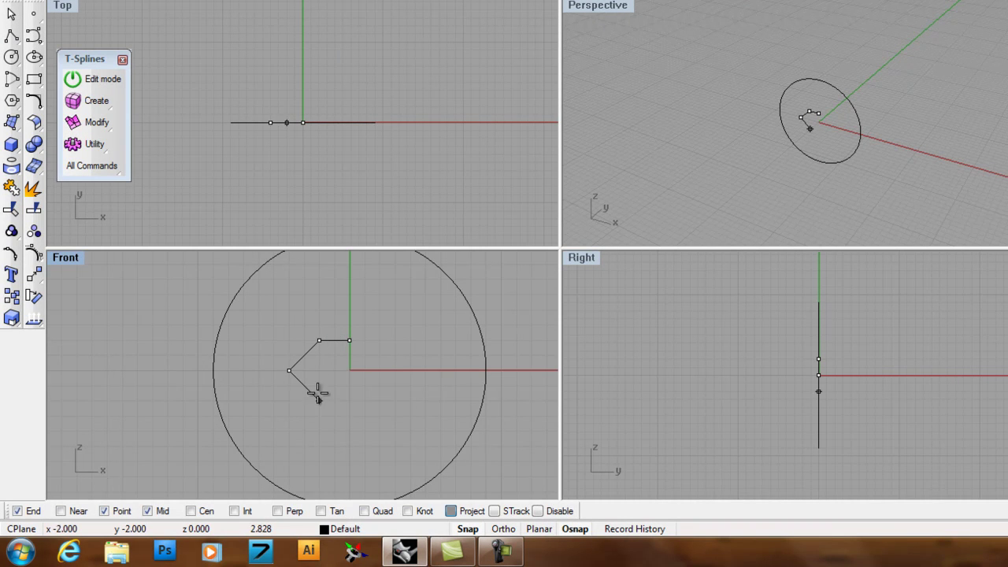
pyautogui.click(349, 417)
pyautogui.press('Return')
# Revolve the half gem profile full circle around the vertical axis through its two endpoints.
pyautogui.click(316, 390)
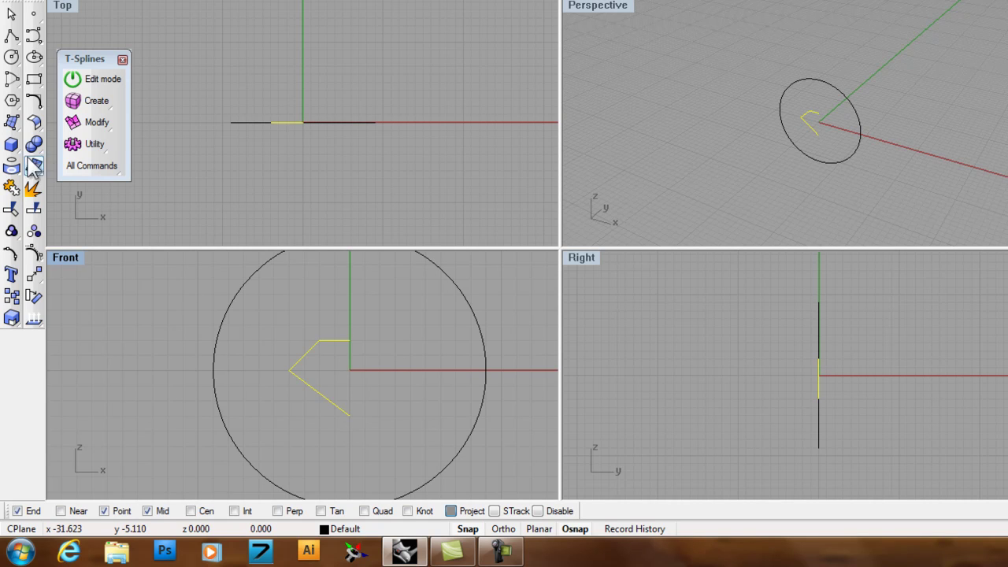
pyautogui.click(11, 122)
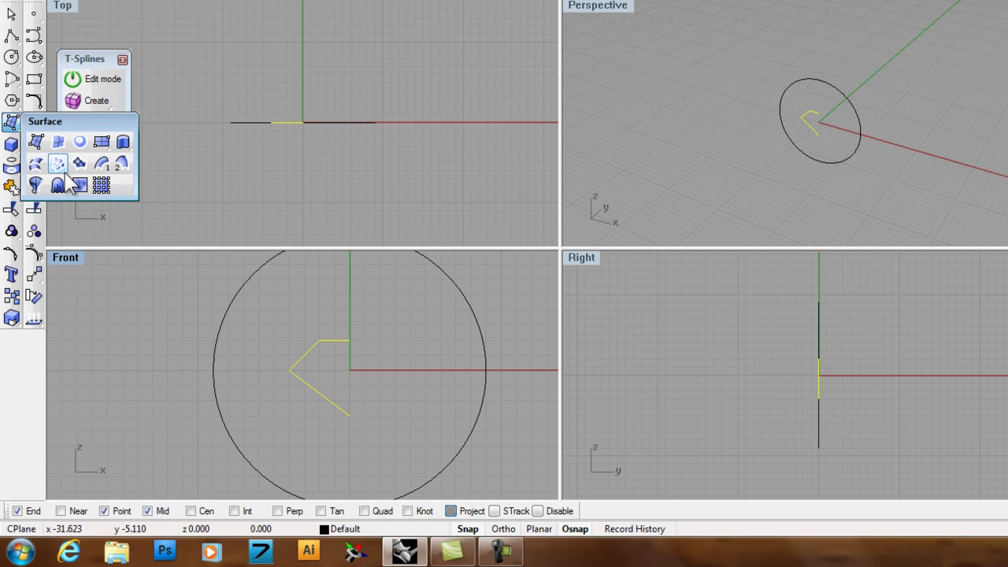
pyautogui.click(35, 184)
pyautogui.click(349, 340)
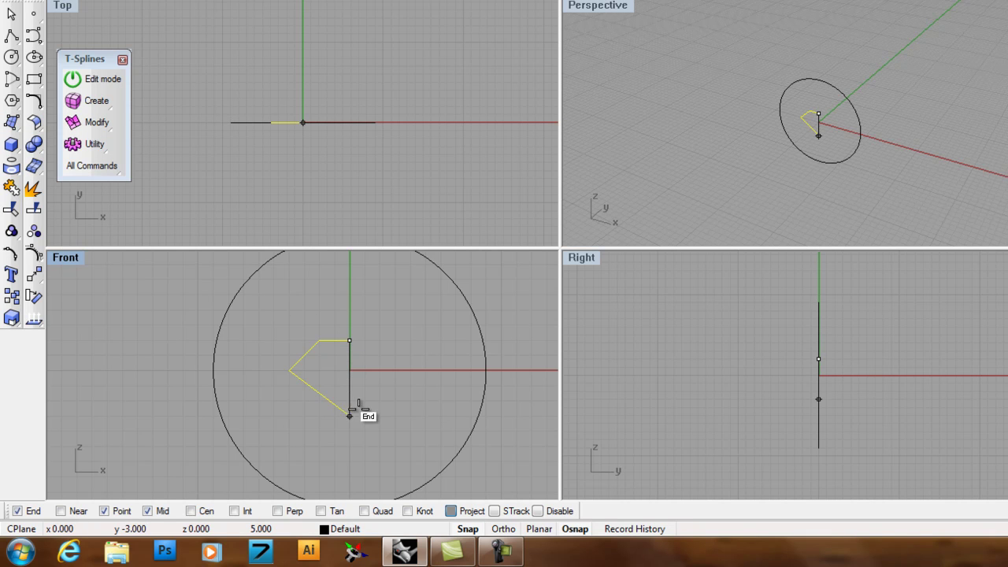
pyautogui.click(349, 417)
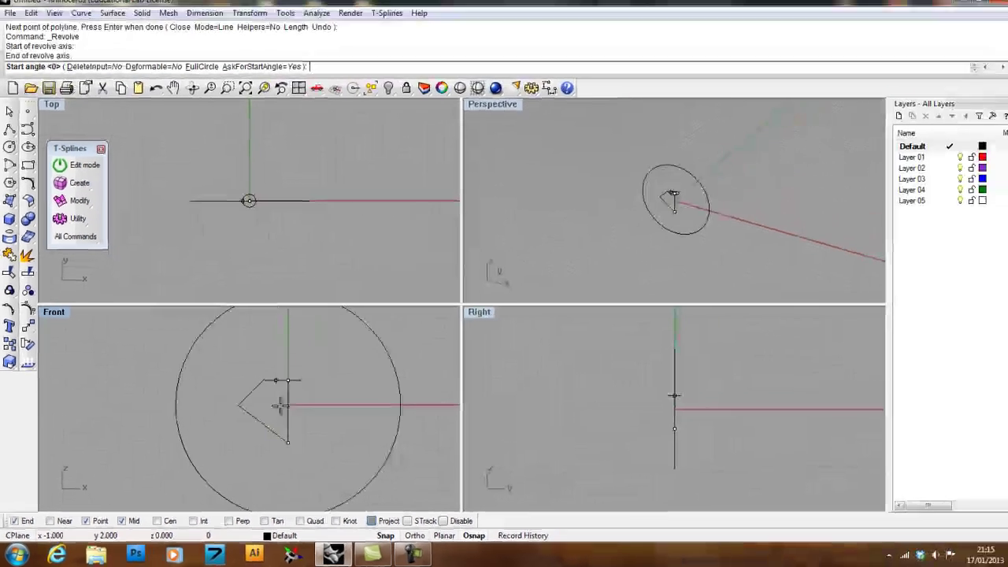
pyautogui.click(201, 66)
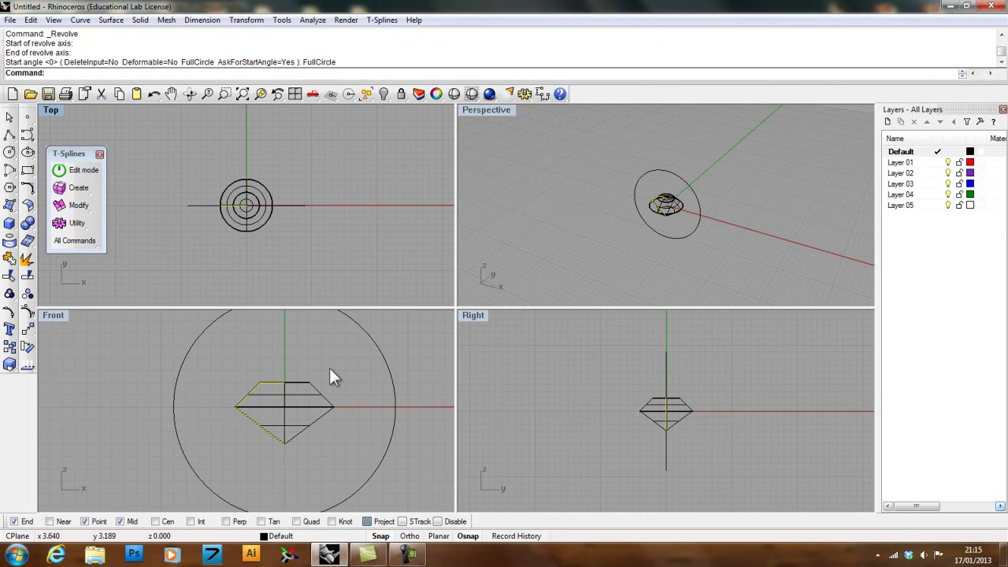
# Move the revolved gem and its profile curve to Layer 02.
pyautogui.moveTo(331, 359); pyautogui.dragTo(292, 390)
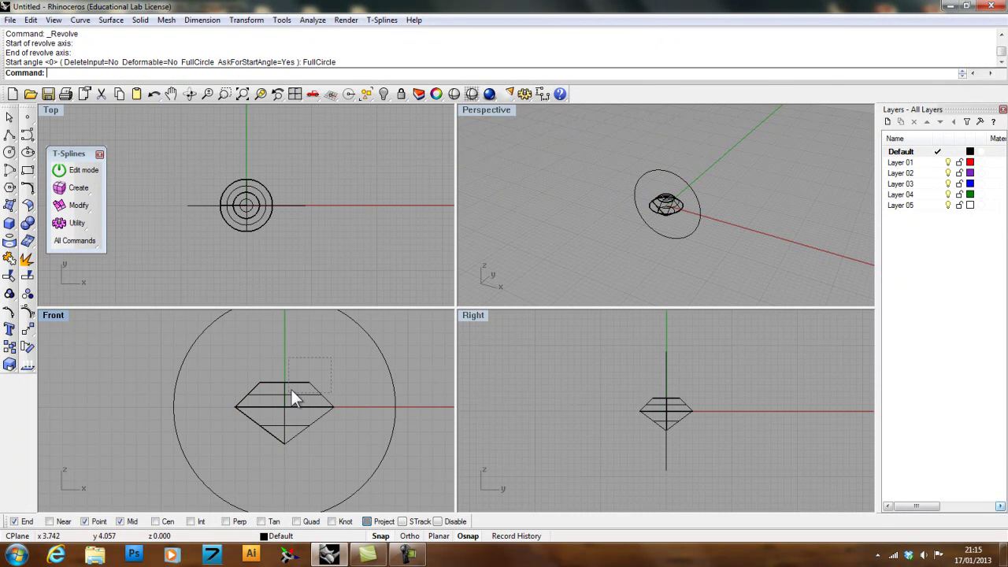
pyautogui.moveTo(236, 456); pyautogui.dragTo(237, 456)
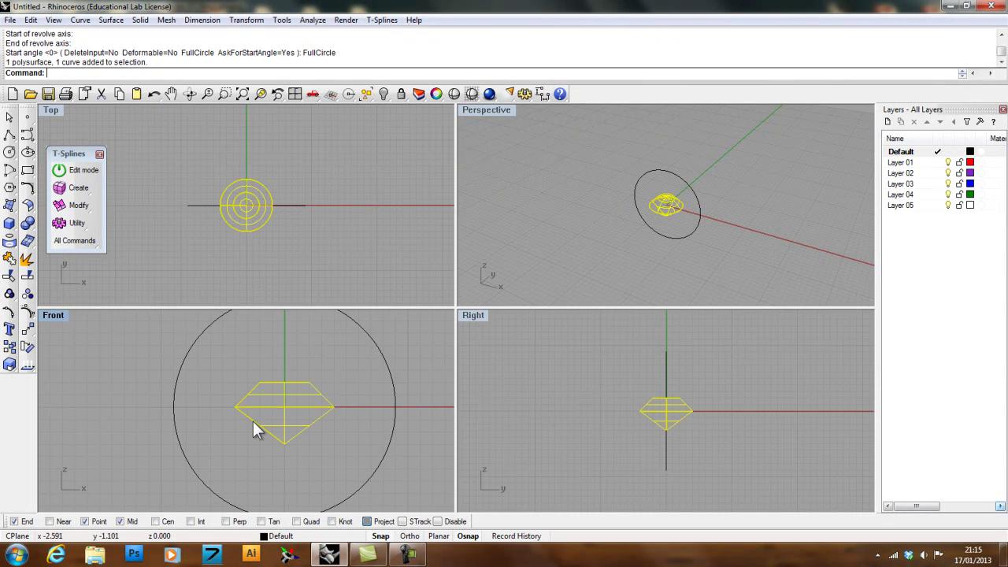
pyautogui.rightClick(939, 174)
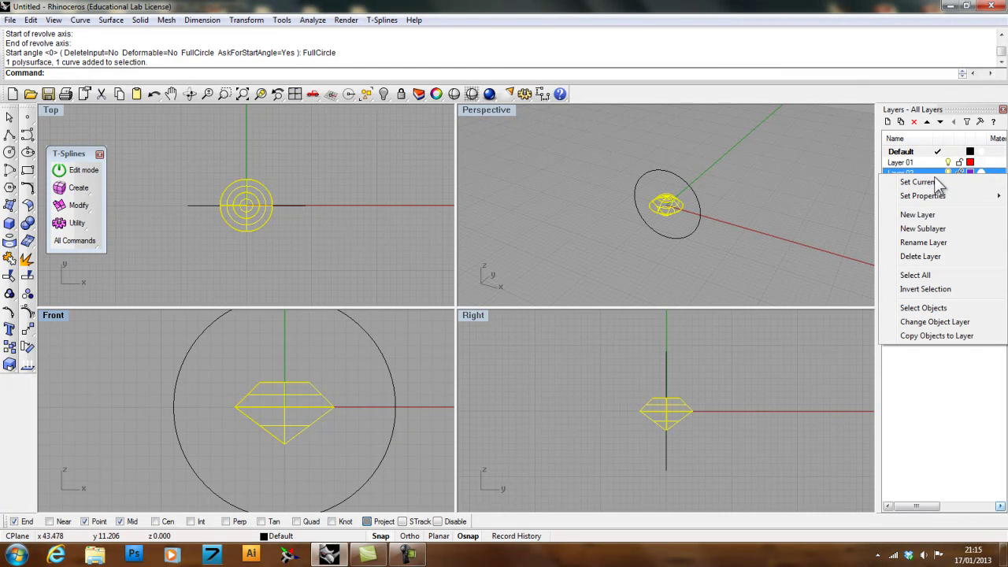
pyautogui.click(928, 324)
pyautogui.moveTo(268, 382); pyautogui.dragTo(270, 419, button='right')
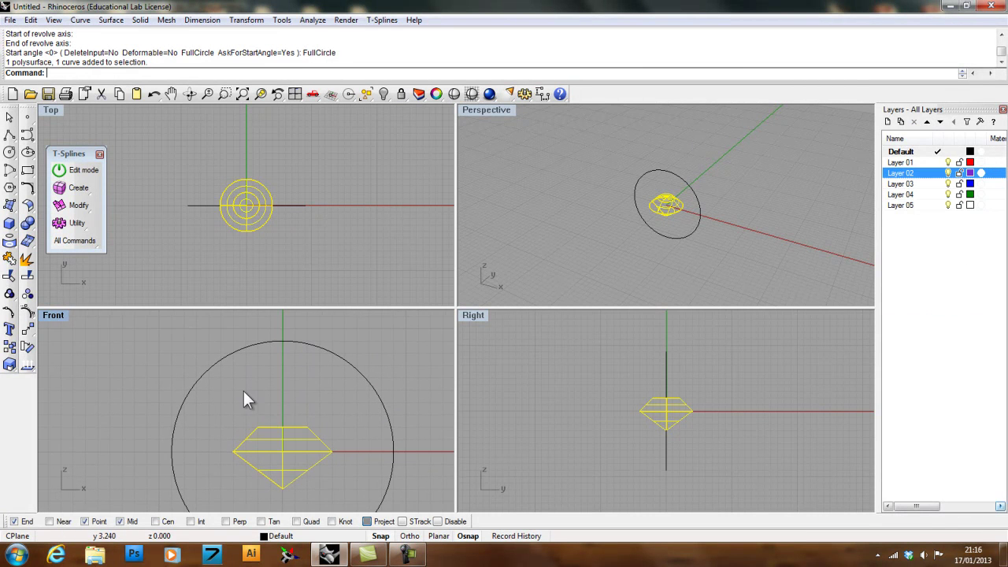
# Scale the gem and its profile from the top centre point, reducing the height to 3 mm.
pyautogui.click(11, 362)
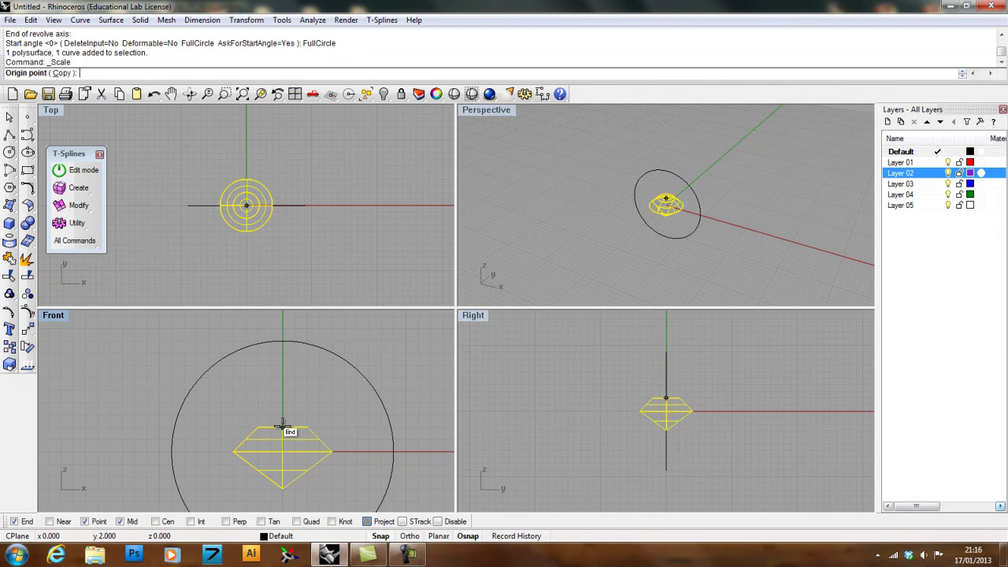
pyautogui.click(282, 426)
pyautogui.click(282, 487)
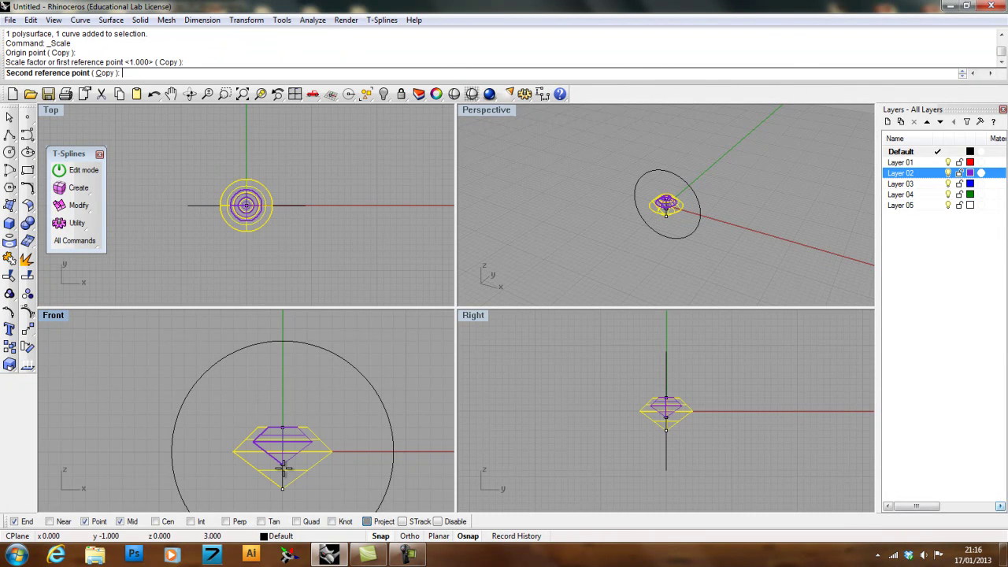
pyautogui.click(283, 468)
pyautogui.moveTo(303, 412); pyautogui.dragTo(315, 425, button='right')
# Move the gem and its profile straight up along the vertical axis to just above the circle, and deselect them.
pyautogui.moveTo(297, 465); pyautogui.dragTo(289, 337)
pyautogui.moveTo(280, 357); pyautogui.dragTo(278, 413, button='right')
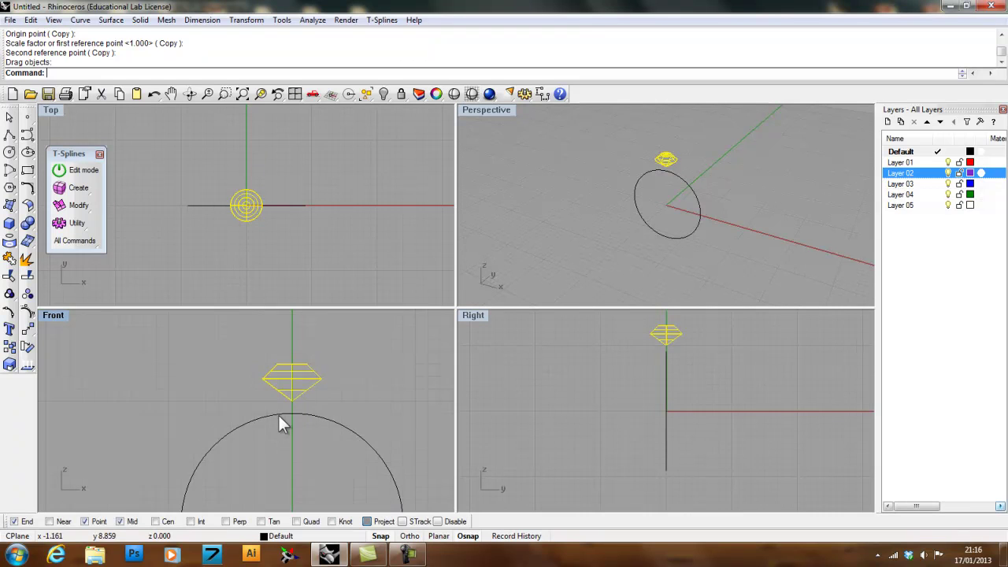
pyautogui.scroll(2, 293, 403)
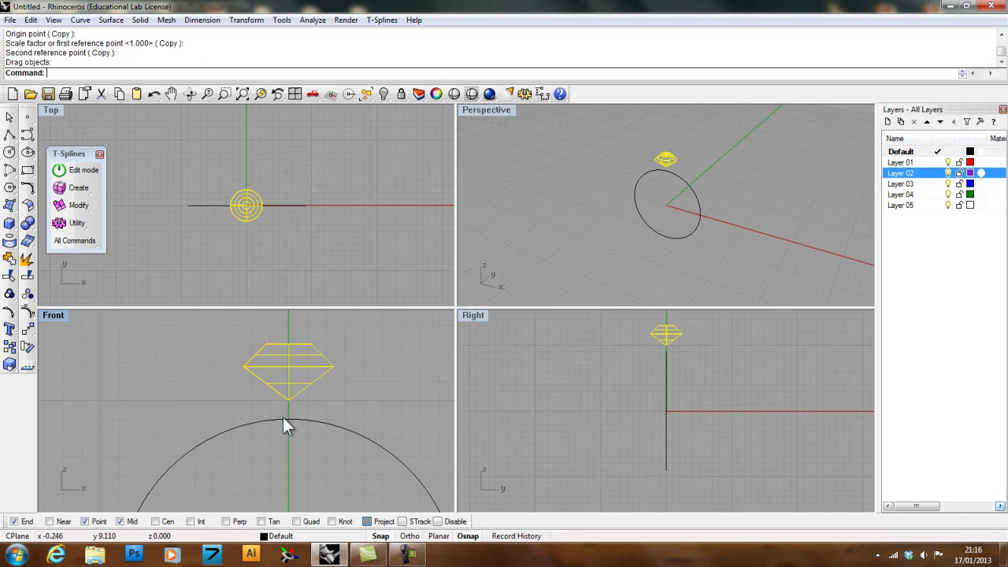
pyautogui.click(354, 397)
# Move the 18 mm circle to Layer 04.
pyautogui.scroll(-6, 282, 370)
pyautogui.moveTo(282, 397); pyautogui.dragTo(288, 343, button='right')
pyautogui.click(320, 351)
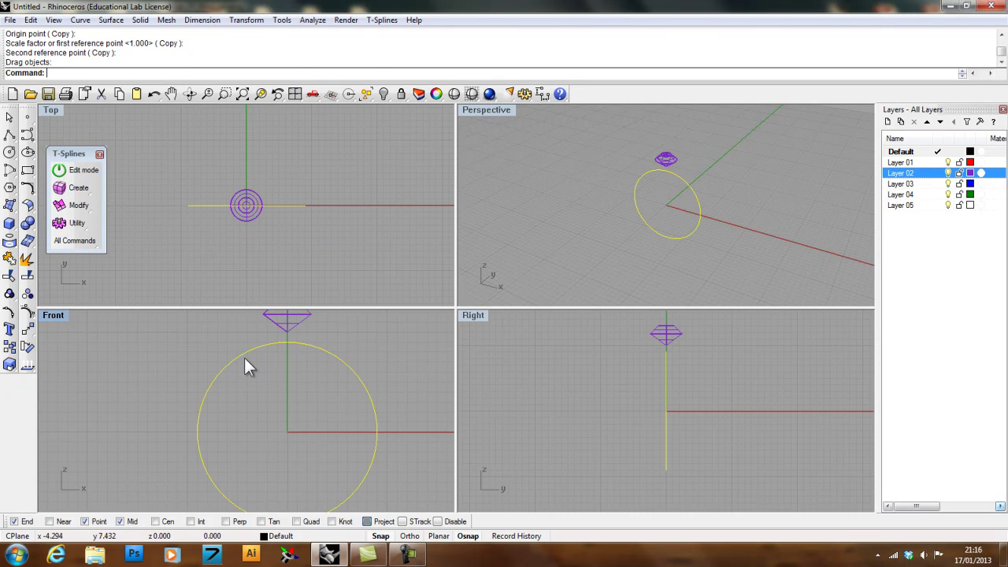
pyautogui.rightClick(927, 195)
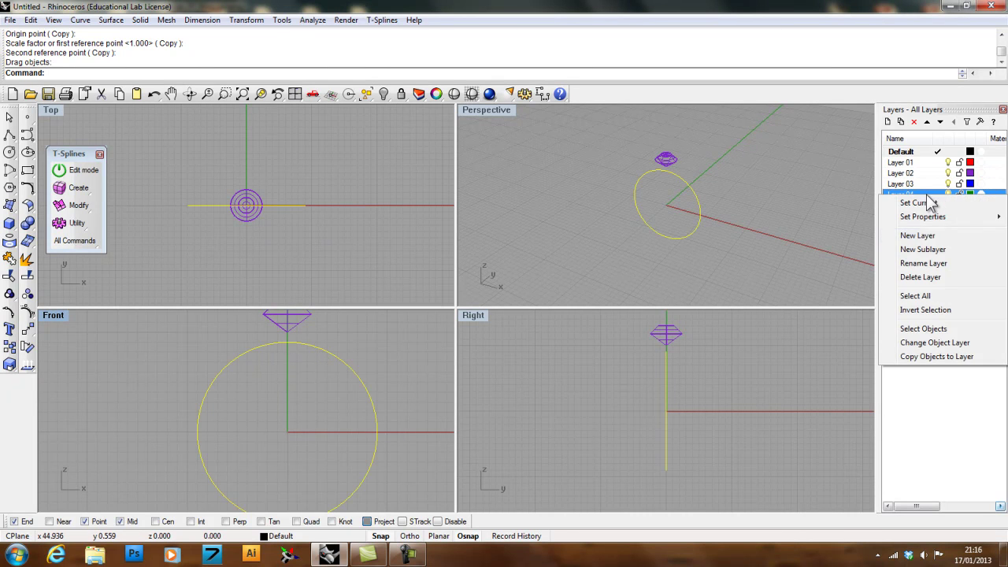
pyautogui.click(926, 345)
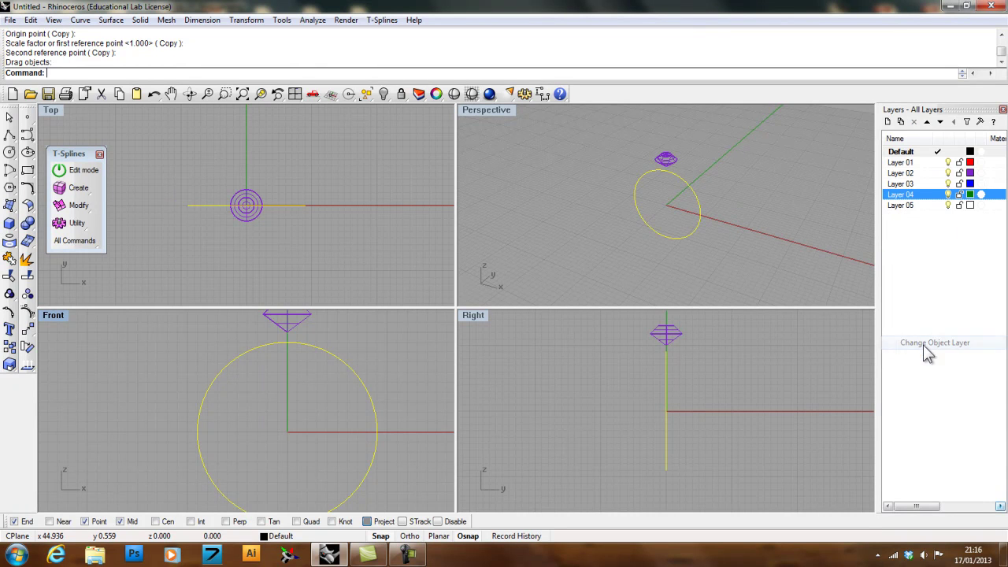
# Hide the layer list and show it again, clearing the circle's selection.
pyautogui.click(1004, 109)
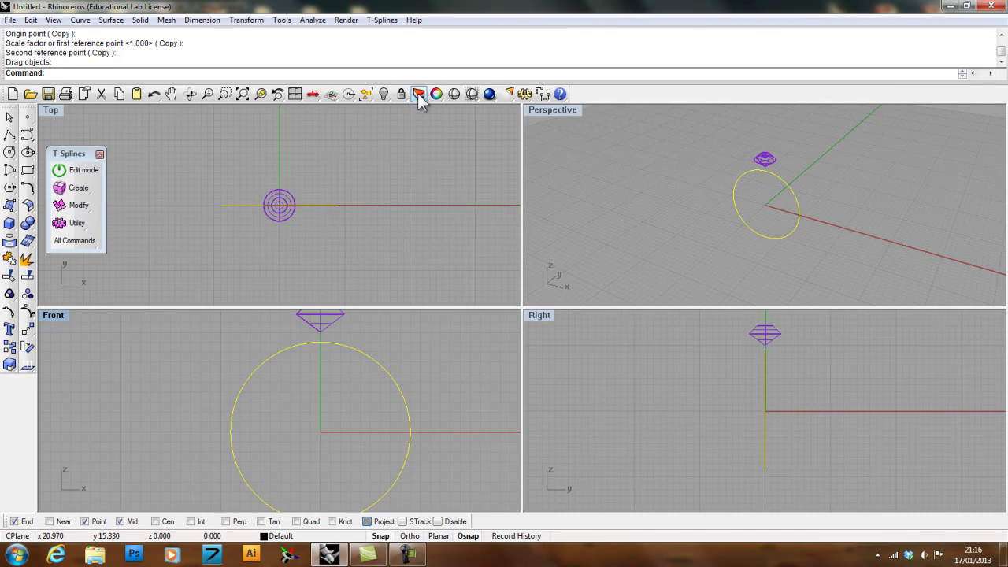
pyautogui.click(417, 93)
pyautogui.click(317, 407)
pyautogui.scroll(-3, 292, 392)
pyautogui.moveTo(281, 394); pyautogui.dragTo(259, 401, button='right')
pyautogui.scroll(1, 259, 401)
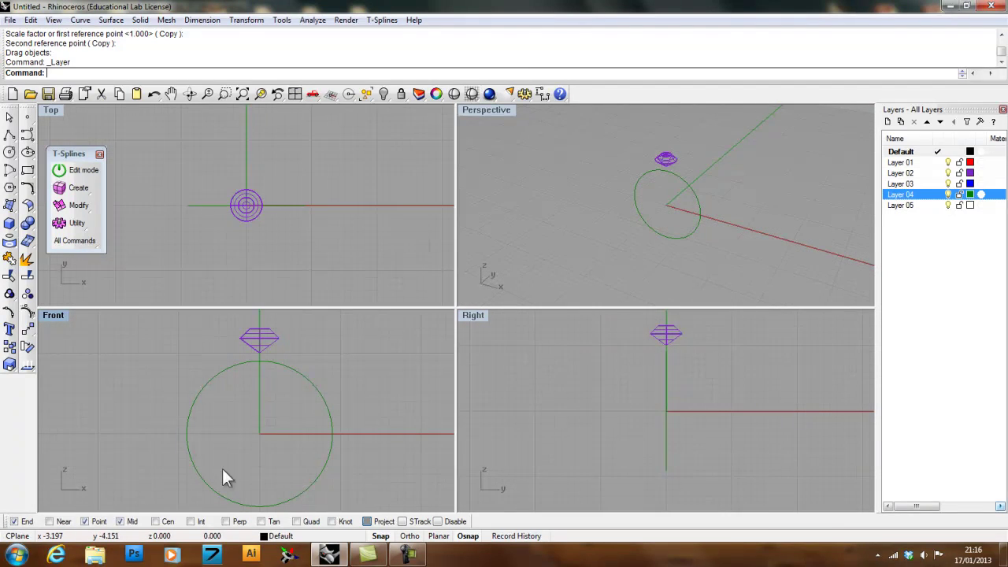
# Make Layer 01 current and draw a horizontal line from the origin in the negative X direction, extending beyond the circle in the Front view.
pyautogui.click(906, 163)
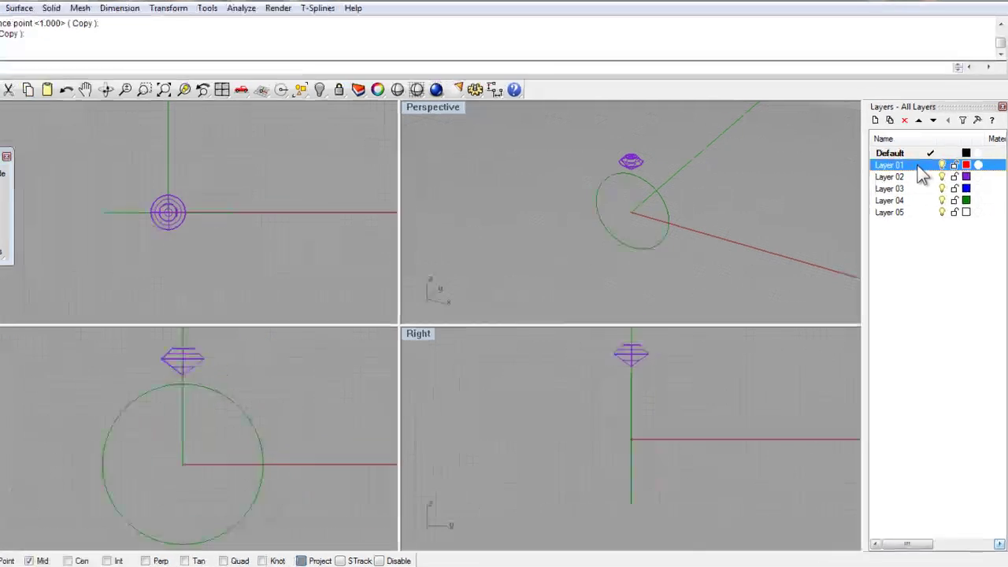
pyautogui.click(938, 162)
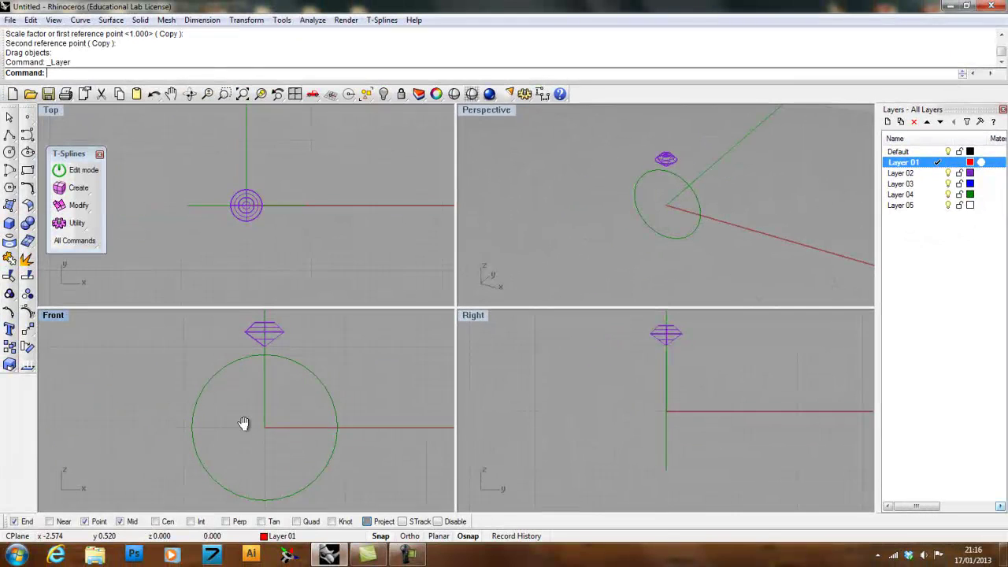
pyautogui.click(9, 136)
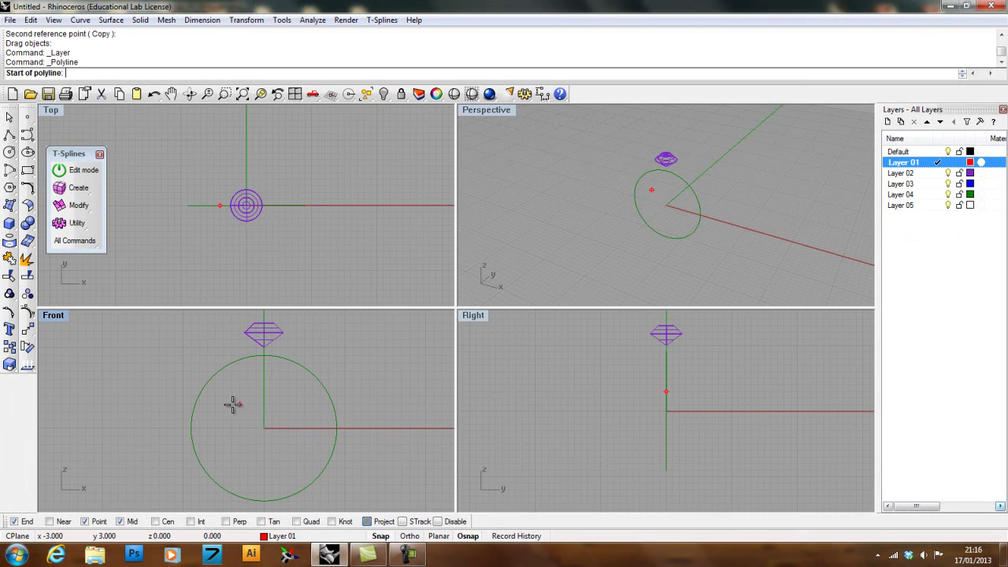
pyautogui.click(265, 428)
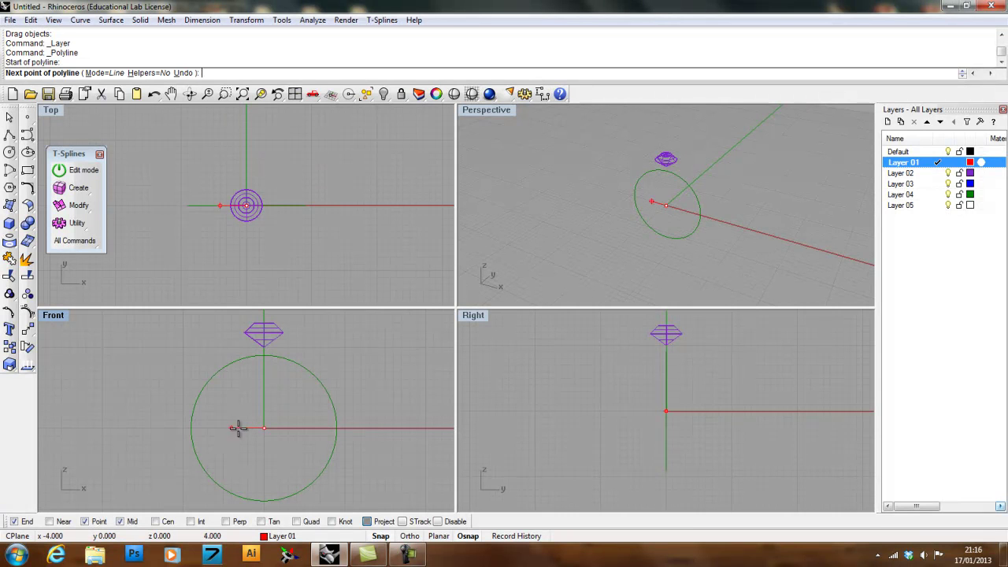
pyautogui.click(127, 429)
pyautogui.press('Return')
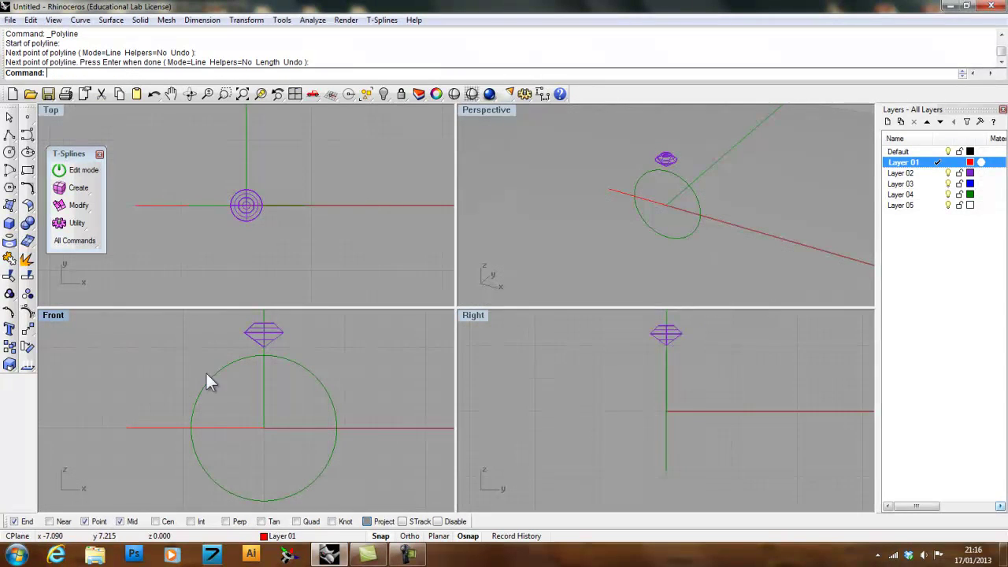
pyautogui.scroll(-2, 214, 354)
pyautogui.moveTo(196, 366); pyautogui.dragTo(195, 379, button='right')
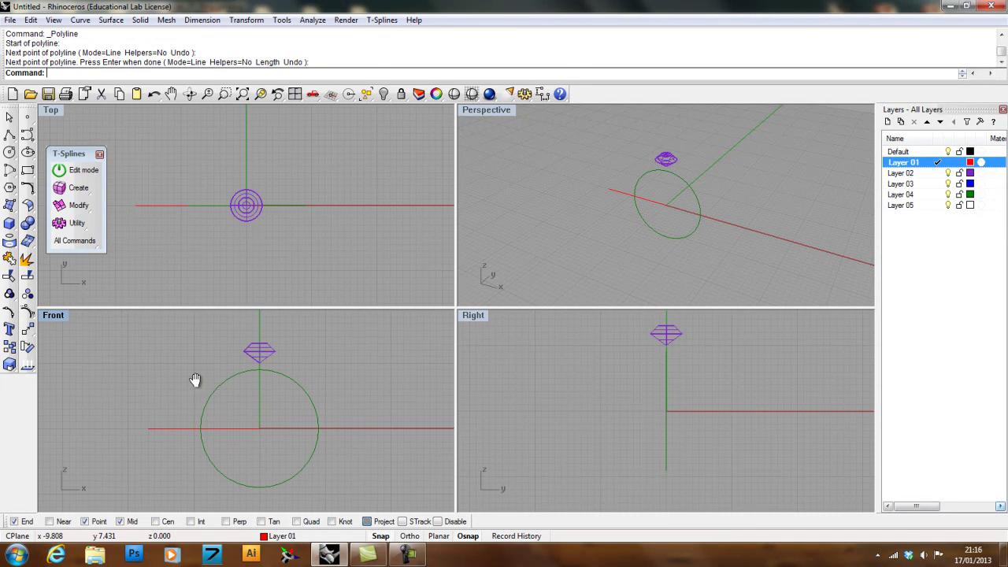
# Polar-array the horizontal line around the origin in the Front view with 24 items over 360 degrees, and deselect it.
pyautogui.click(175, 429)
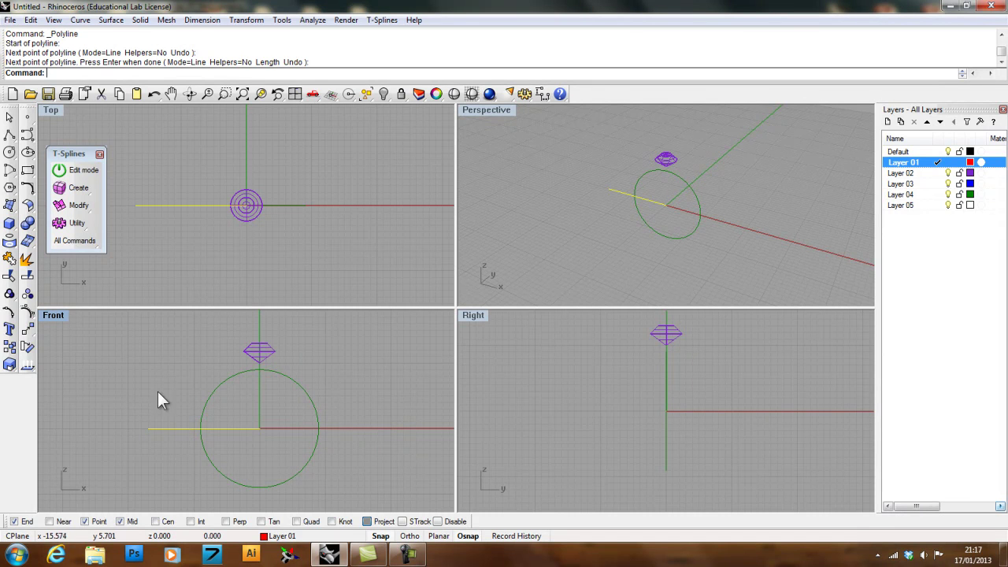
pyautogui.click(30, 331)
pyautogui.click(48, 380)
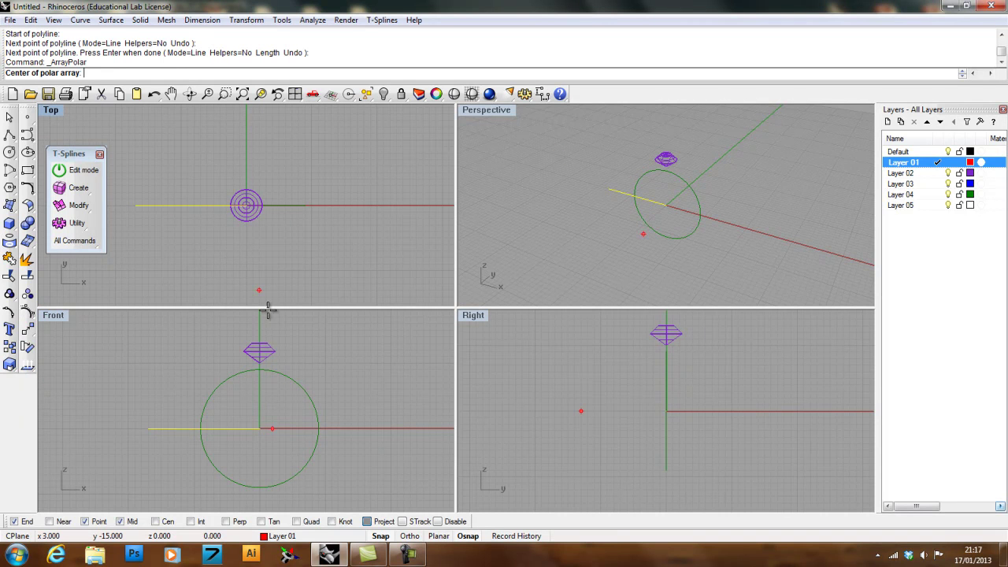
pyautogui.click(263, 429)
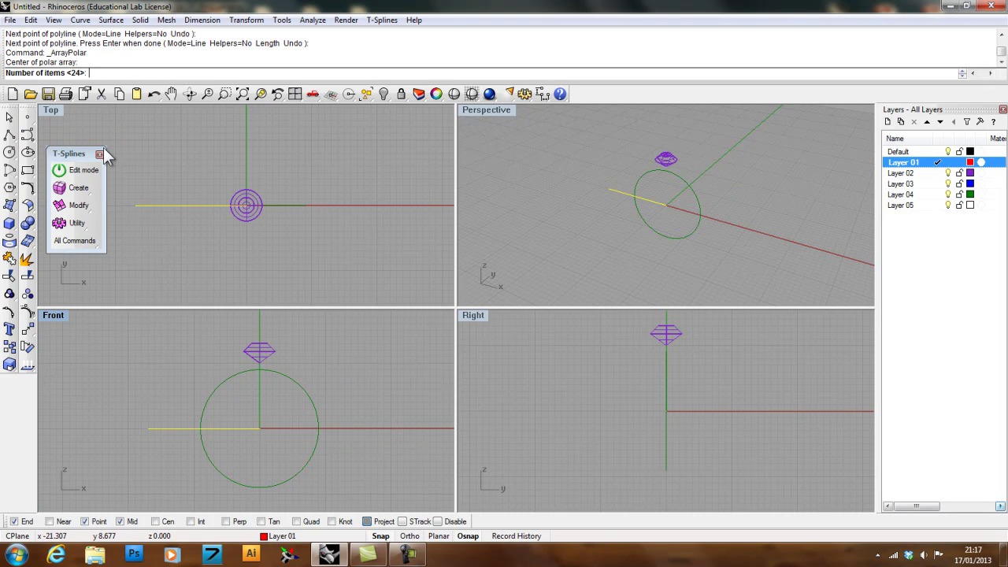
pyautogui.write('254')
pyautogui.press('Return')
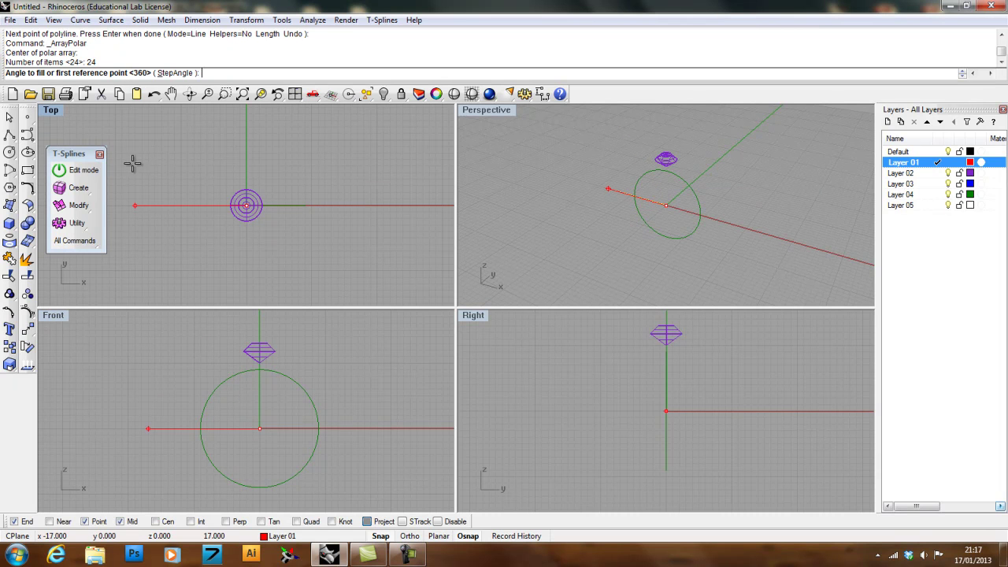
pyautogui.press('Return')
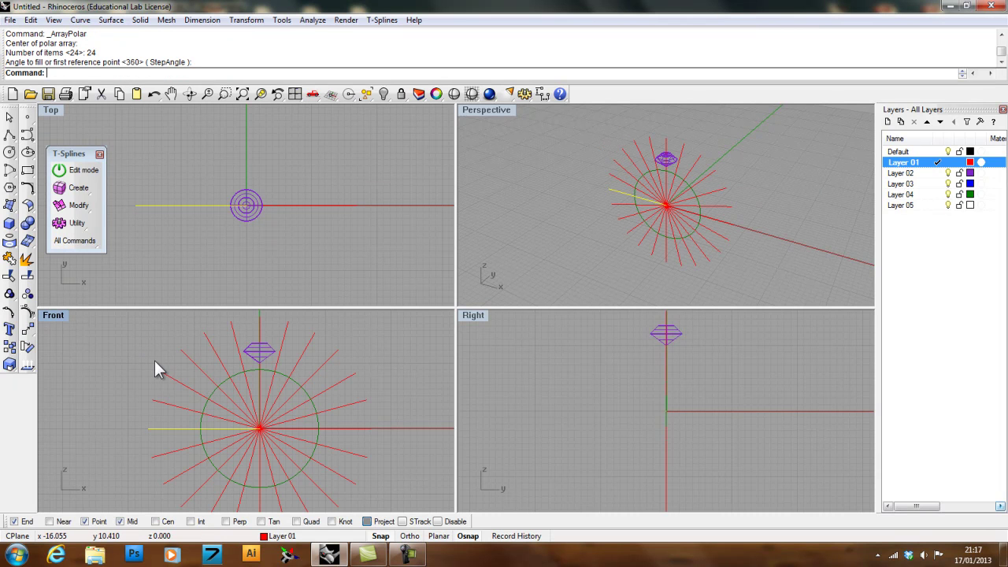
pyautogui.press('Escape')
pyautogui.scroll(-1, 166, 416)
pyautogui.scroll(-1, 165, 416)
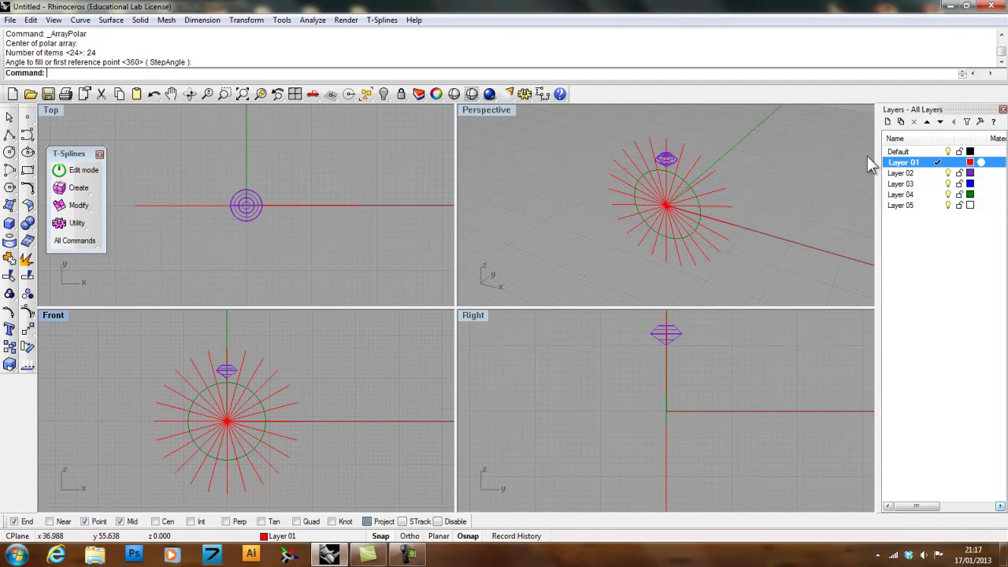
# Make the Default layer current and lock Layer 01, Layer 02 and Layer 04.
pyautogui.click(939, 151)
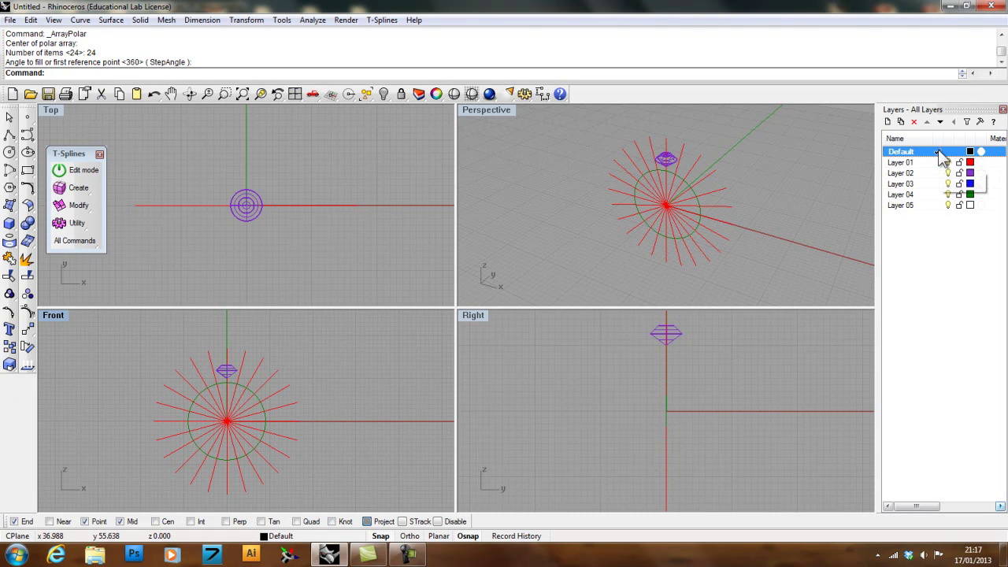
pyautogui.click(948, 163)
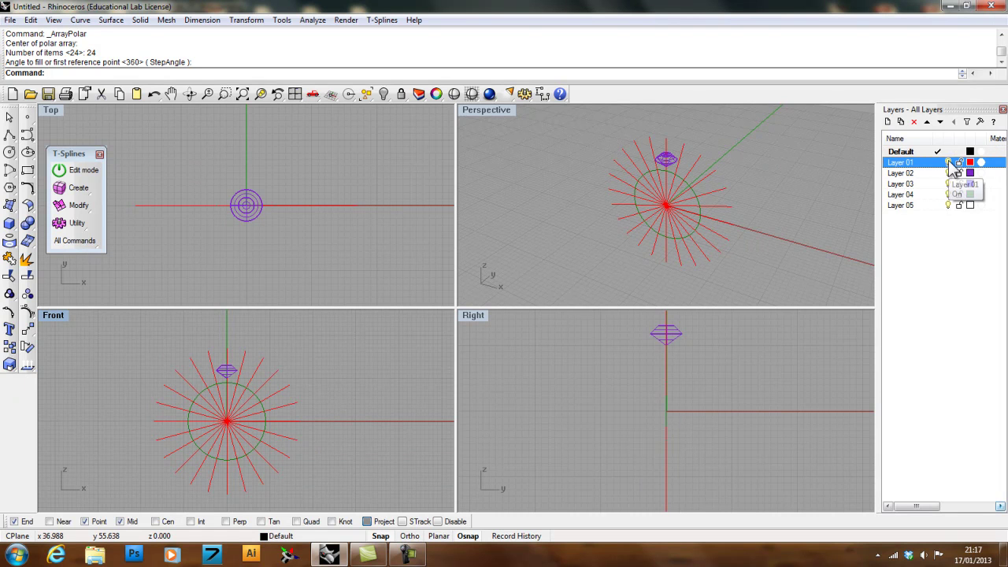
pyautogui.click(949, 162)
pyautogui.click(959, 162)
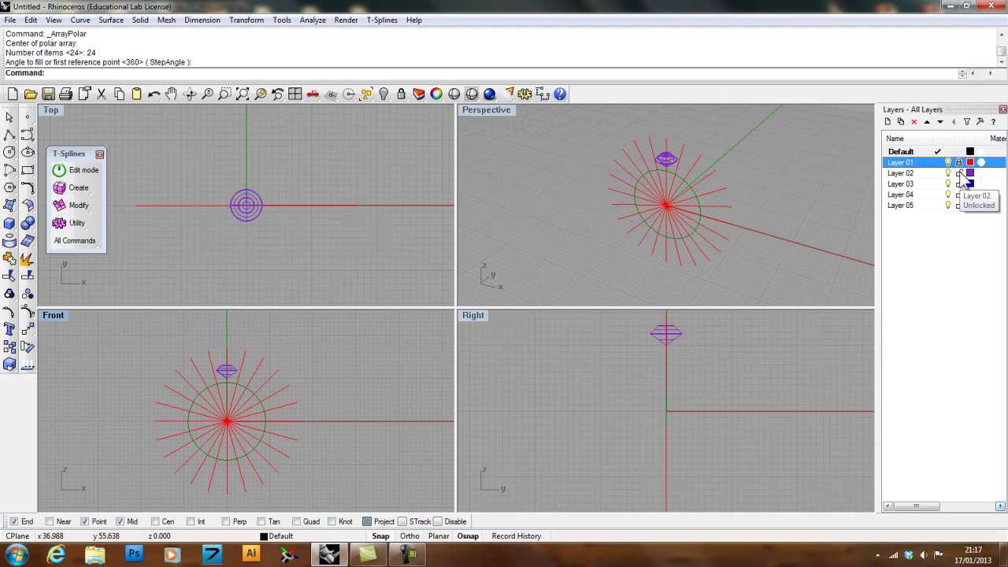
pyautogui.click(960, 173)
pyautogui.click(957, 193)
pyautogui.moveTo(238, 367); pyautogui.dragTo(290, 348, button='right')
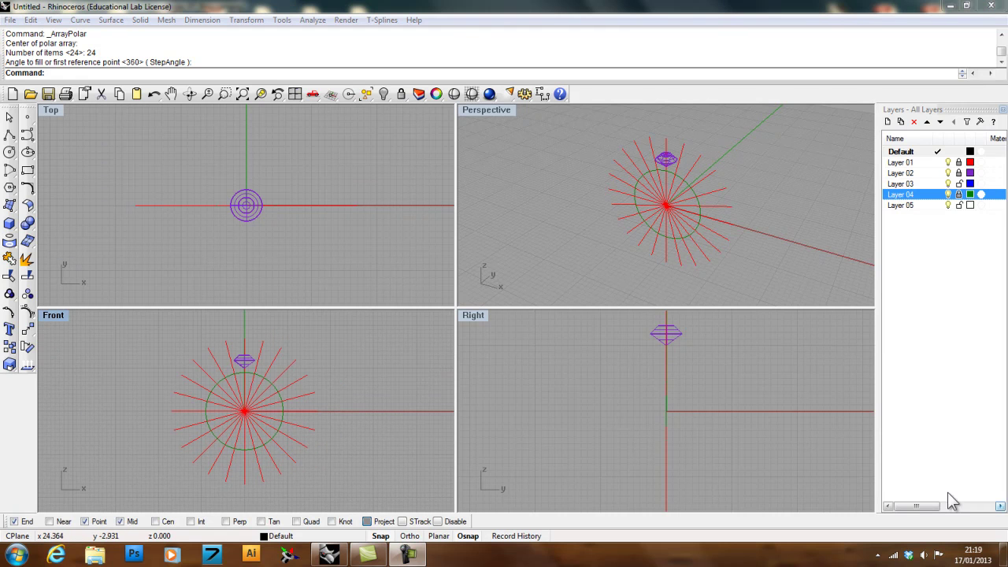
pyautogui.moveTo(330, 398)
pyautogui.mouseDown(button='right')
pyautogui.moveTo(349, 405)
pyautogui.moveTo(335, 396)
pyautogui.mouseUp(button='right')
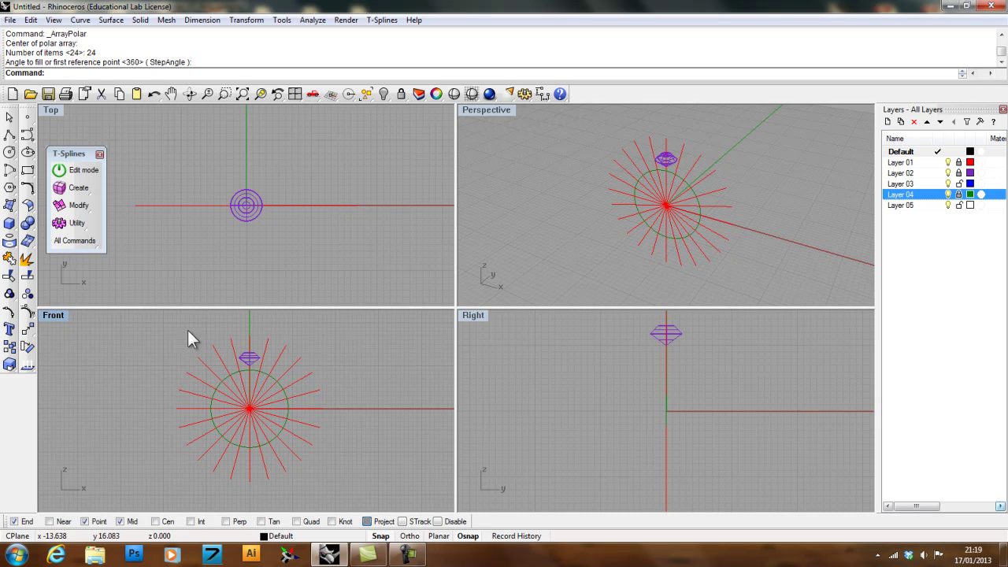
# Close the T-Splines toolbar and load it again.
pyautogui.click(100, 154)
pyautogui.click(380, 22)
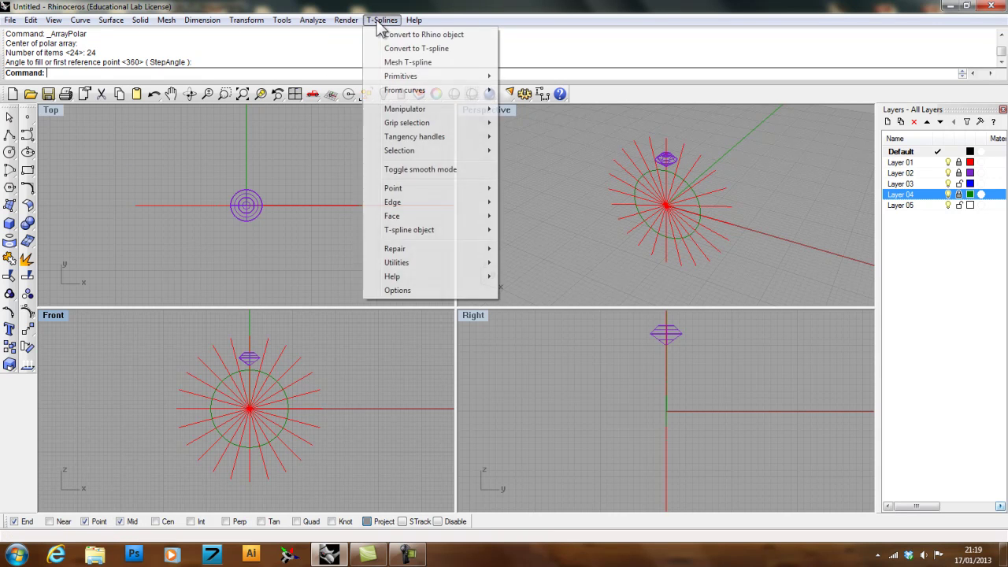
pyautogui.moveTo(423, 265)
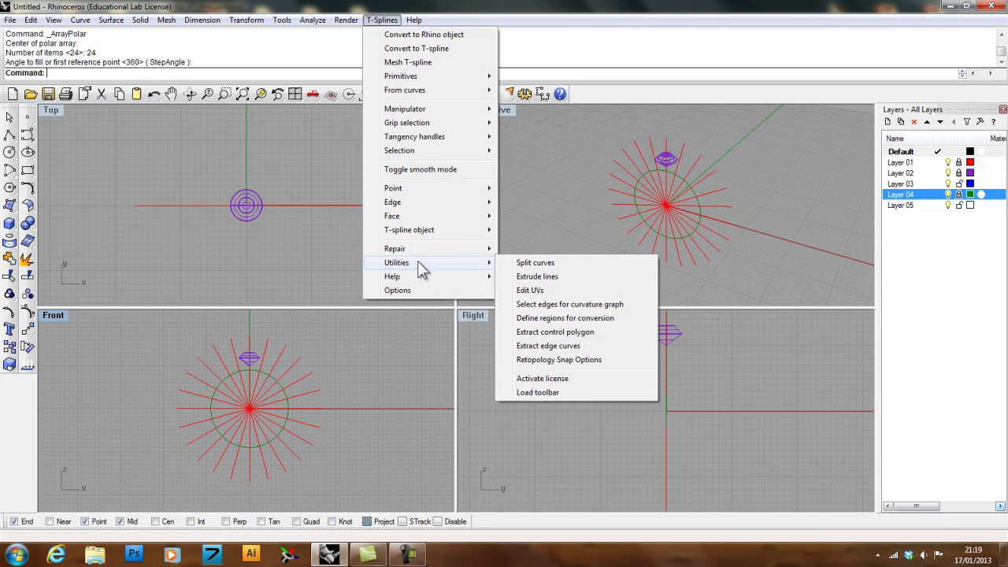
pyautogui.click(557, 397)
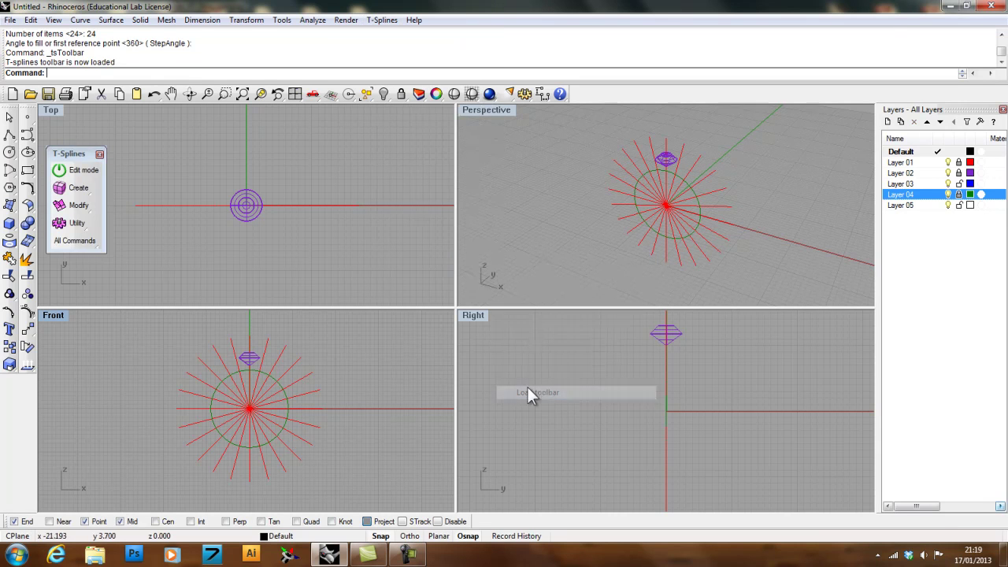
pyautogui.moveTo(150, 246); pyautogui.dragTo(166, 255, button='right')
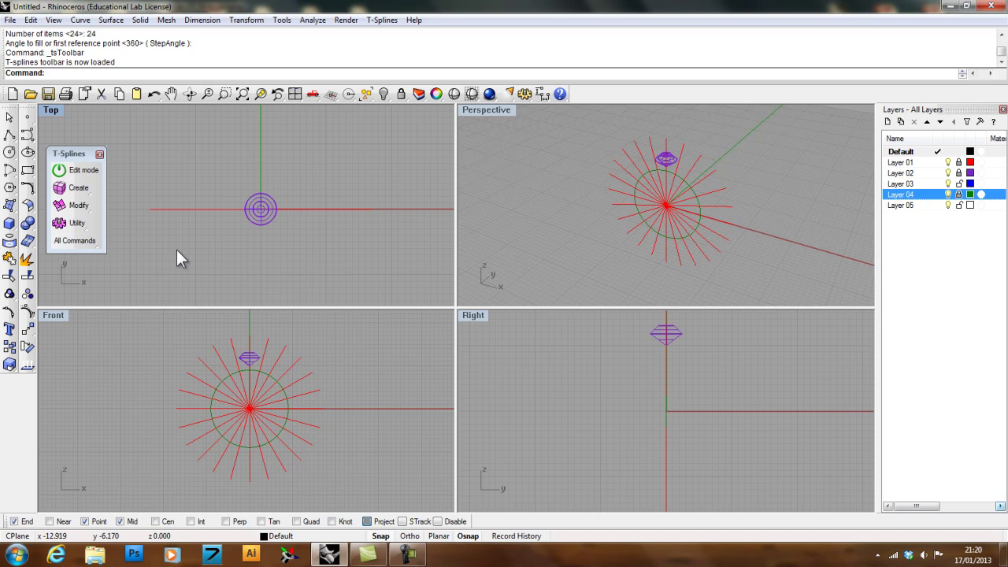
# Open the full set of T-Splines commands as a floating palette over the Front view and close the small T-Splines toolbar.
pyautogui.click(78, 242)
pyautogui.moveTo(141, 243); pyautogui.dragTo(86, 333)
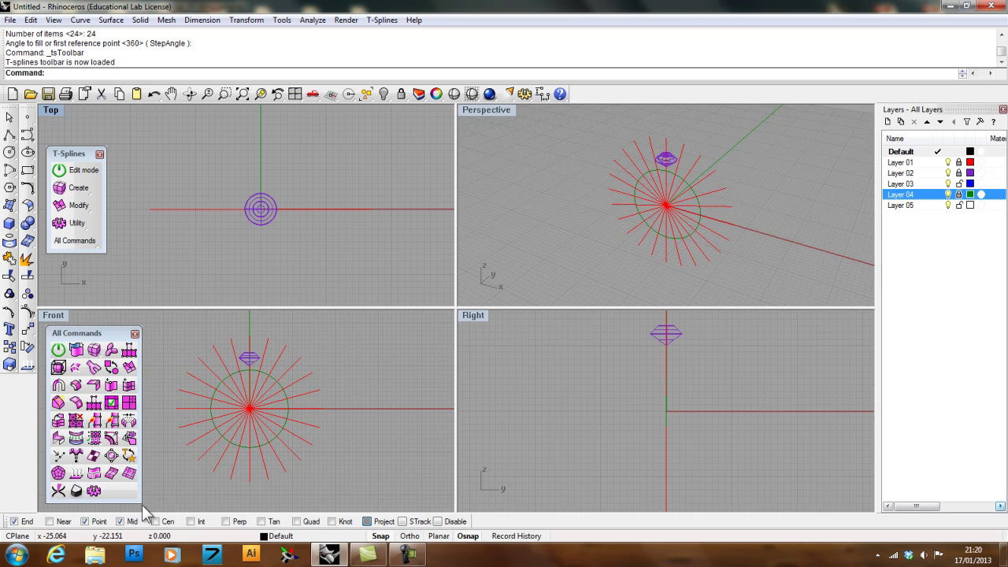
pyautogui.moveTo(146, 505)
pyautogui.mouseDown()
pyautogui.moveTo(217, 497)
pyautogui.moveTo(135, 498)
pyautogui.moveTo(137, 489)
pyautogui.mouseUp()
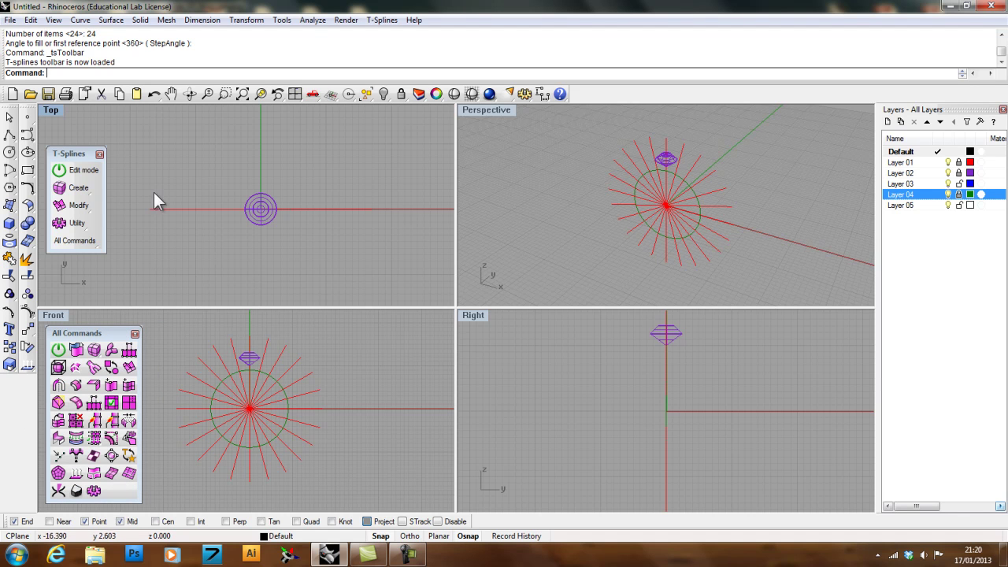
pyautogui.click(100, 154)
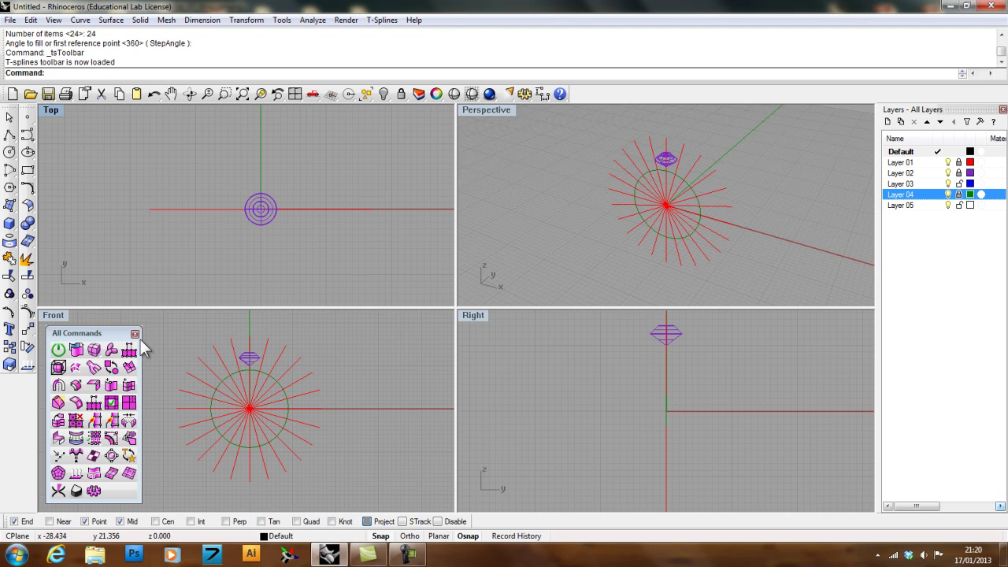
# Toggle T-Splines edit mode on and off, leaving it enabled.
pyautogui.click(59, 353)
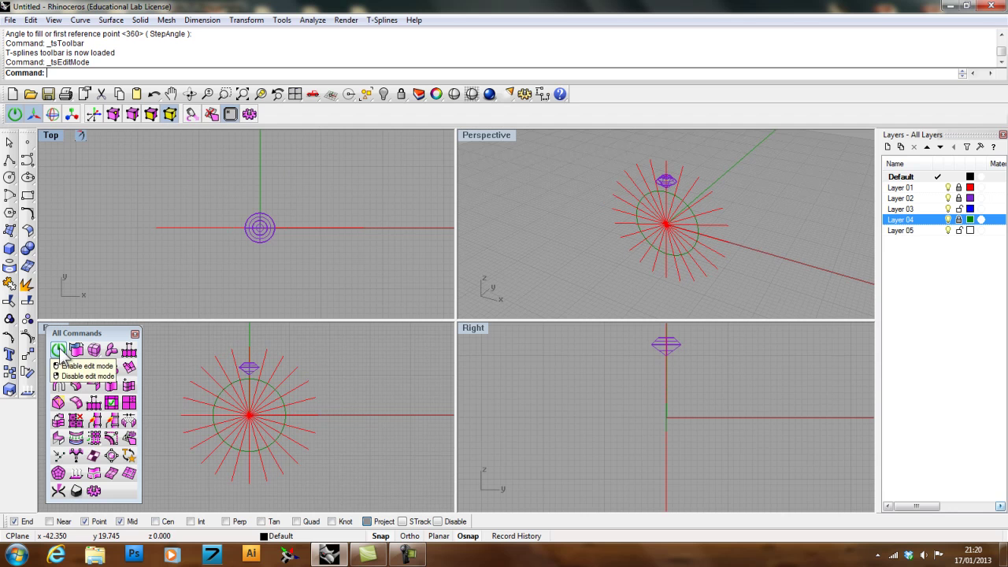
pyautogui.click(59, 353)
pyautogui.click(59, 353)
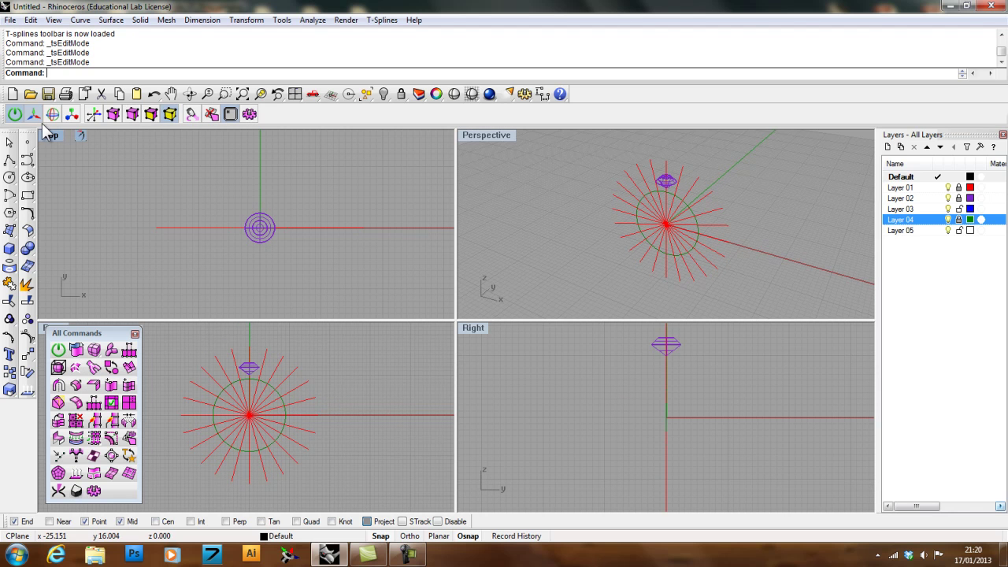
pyautogui.click(59, 353)
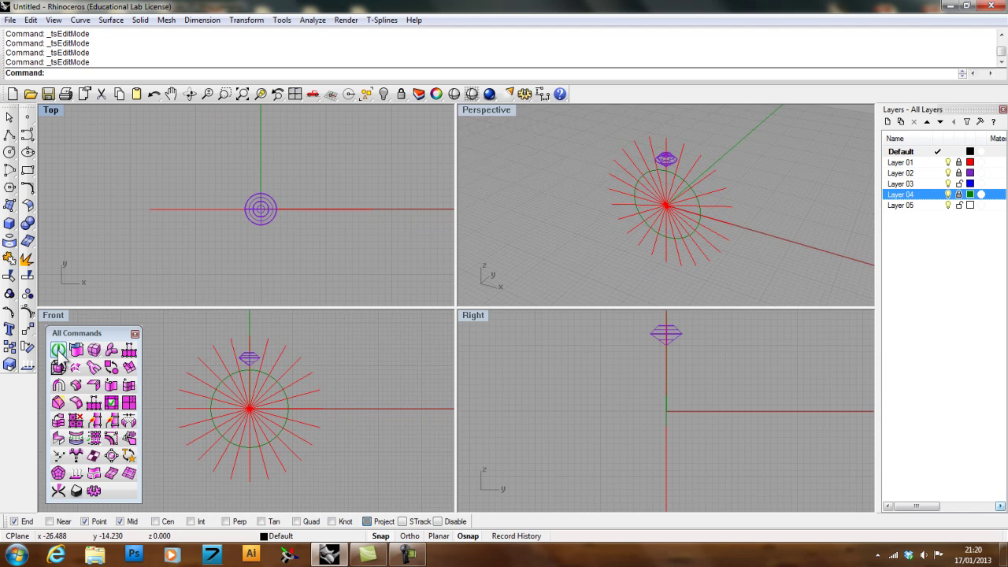
pyautogui.click(59, 351)
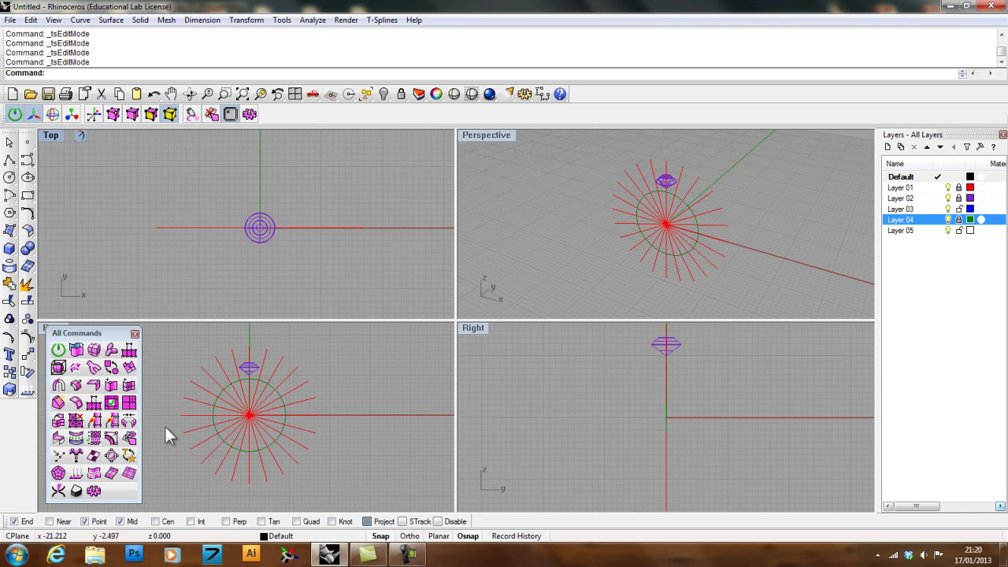
pyautogui.moveTo(226, 435)
pyautogui.mouseDown(button='right')
pyautogui.moveTo(245, 441)
pyautogui.moveTo(234, 443)
pyautogui.mouseUp(button='right')
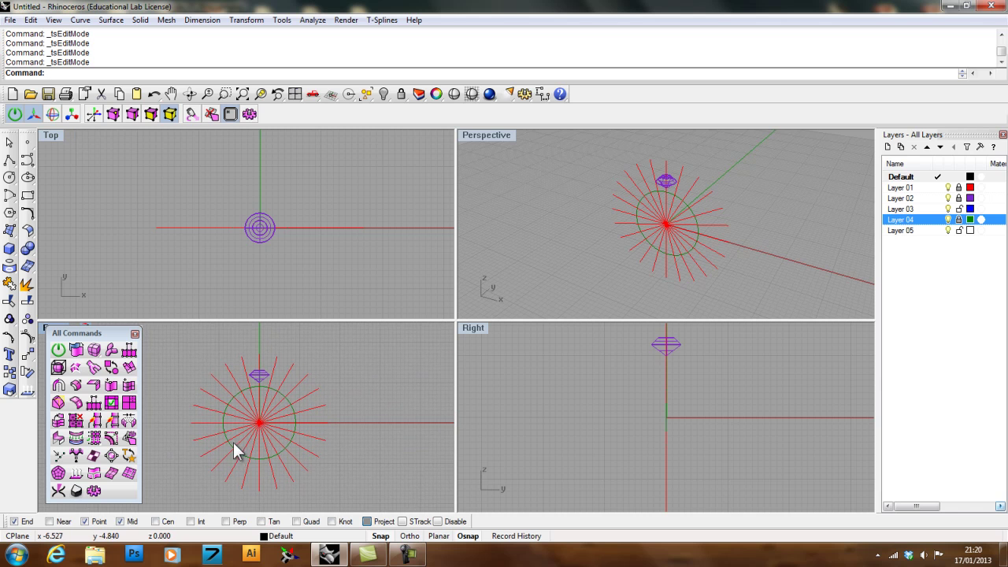
# With object snaps disabled, create a smooth T-Splines box 3 mm deep in the Front view, just outside the circle's left side above the horizontal line.
pyautogui.click(93, 352)
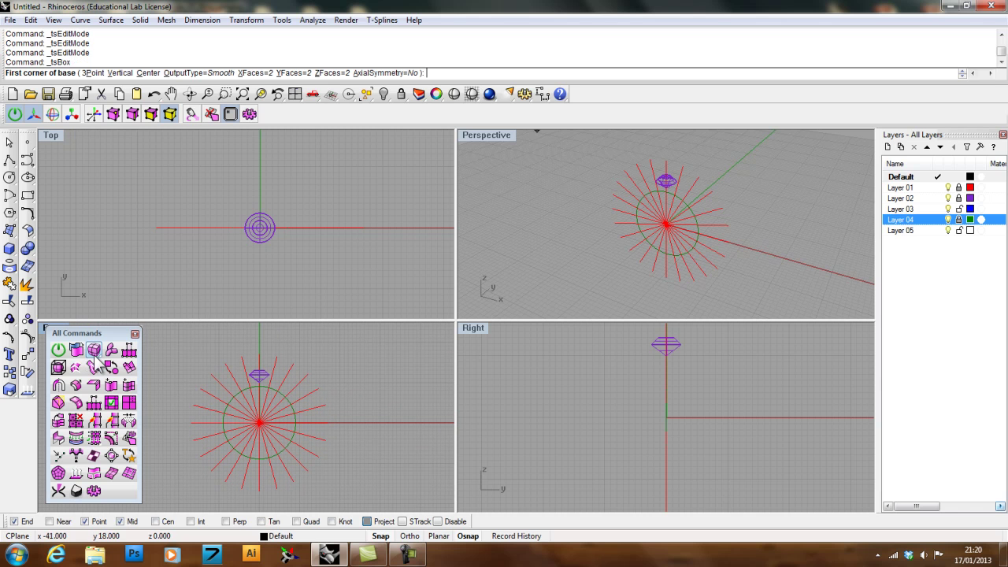
pyautogui.scroll(5, 173, 405)
pyautogui.scroll(2, 237, 418)
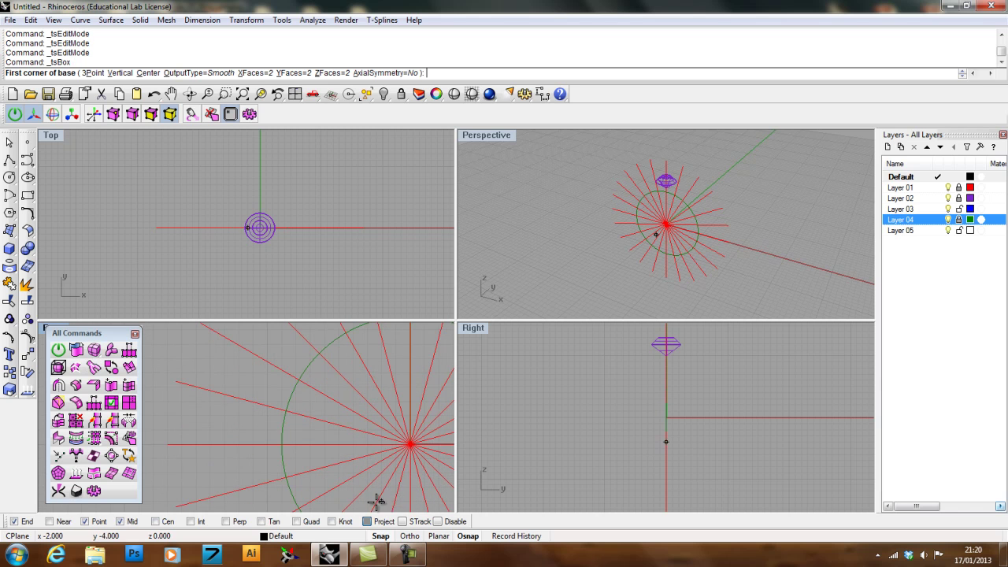
pyautogui.click(438, 521)
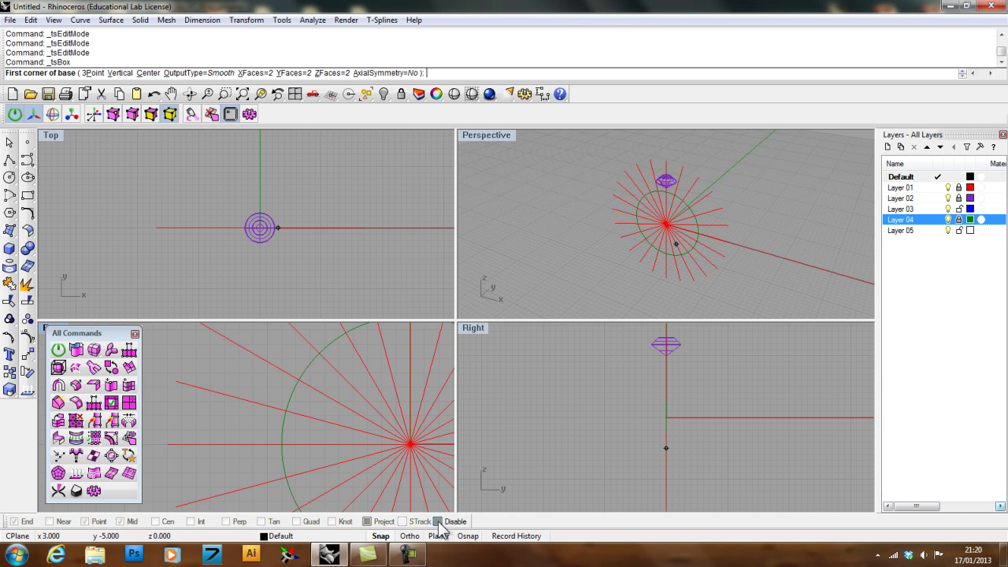
pyautogui.scroll(4, 227, 413)
pyautogui.click(219, 399)
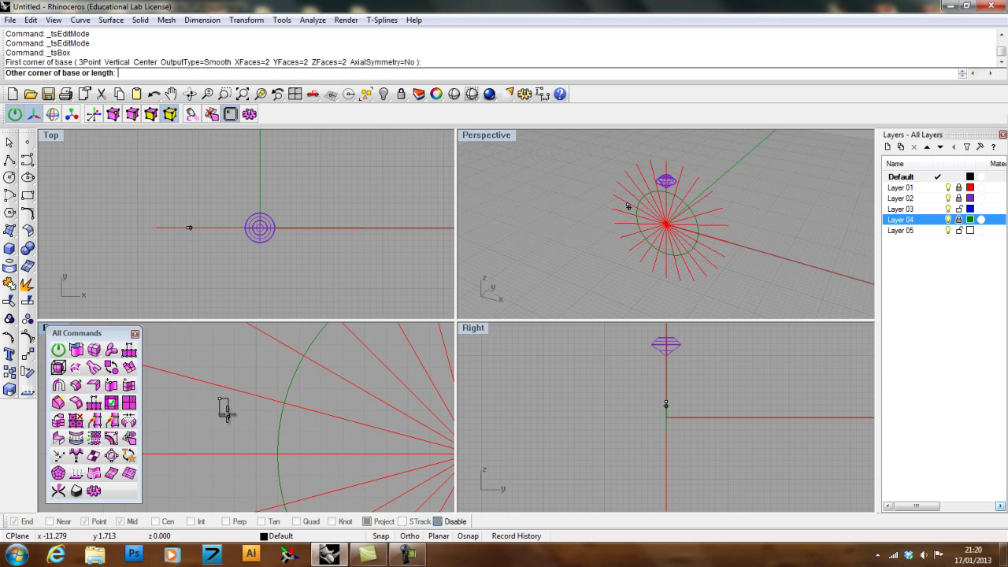
pyautogui.click(274, 453)
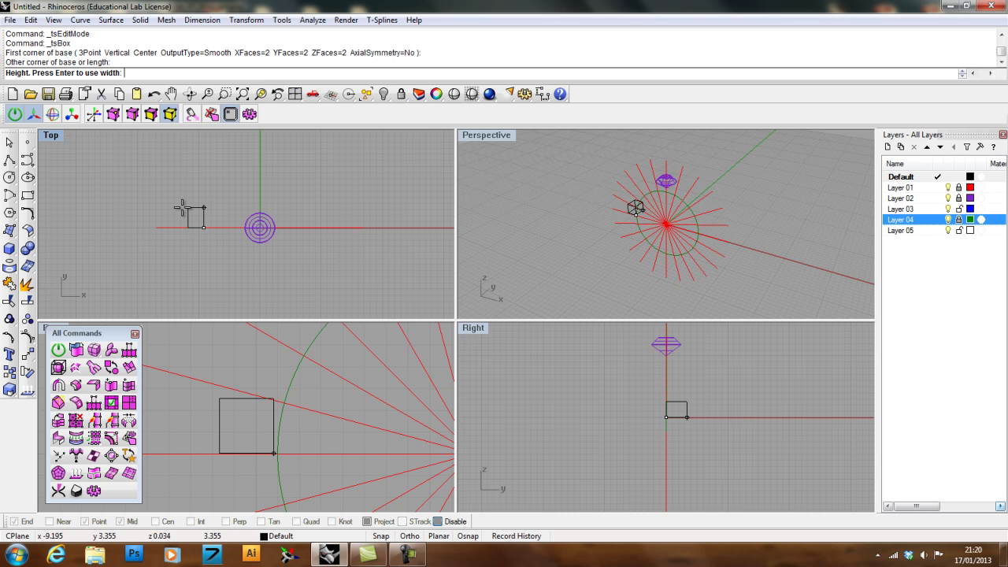
pyautogui.press('Return')
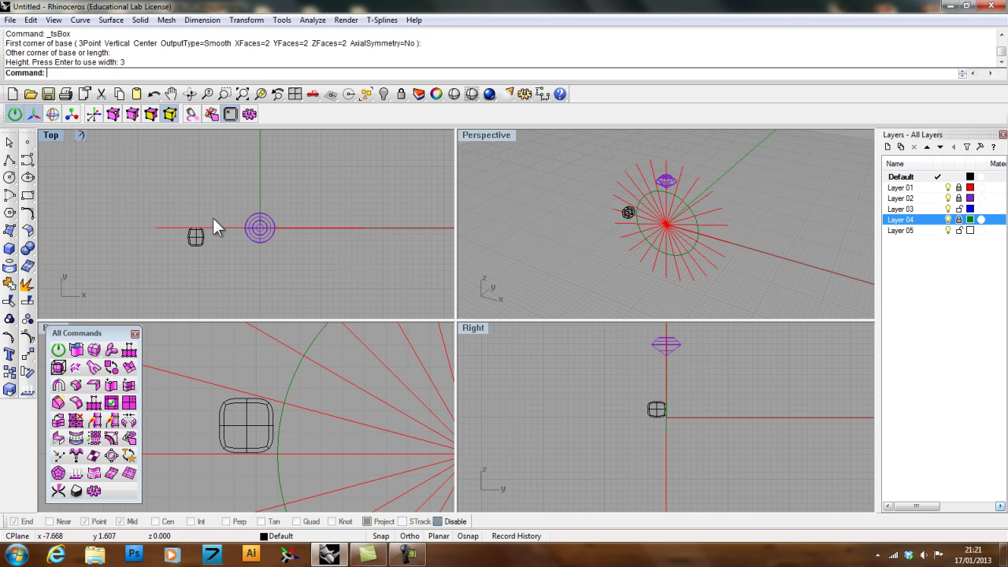
# Turn on grid snap and move the box up in the Top view so it straddles the red horizontal line.
pyautogui.scroll(5, 180, 235)
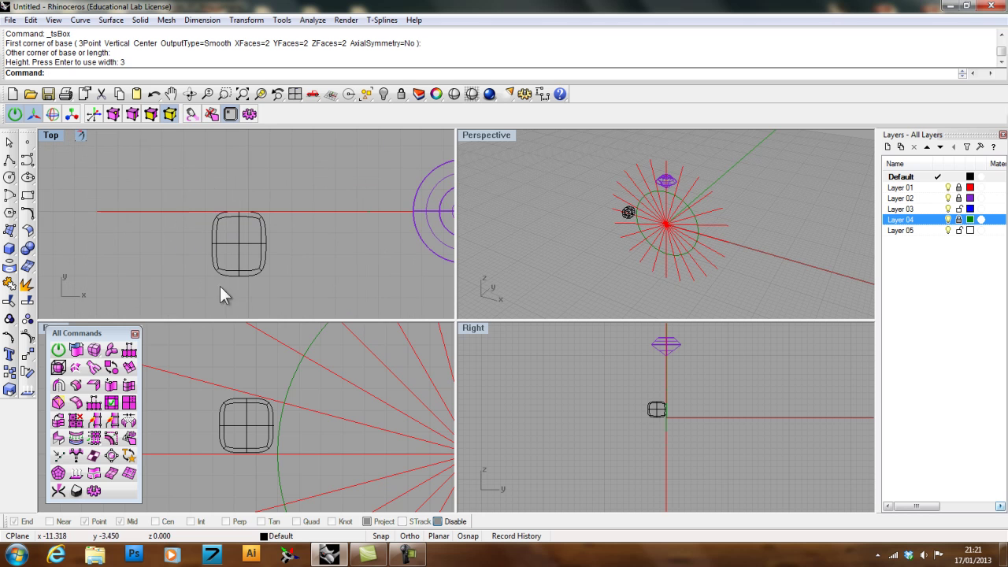
pyautogui.click(381, 536)
pyautogui.moveTo(242, 244); pyautogui.dragTo(247, 218)
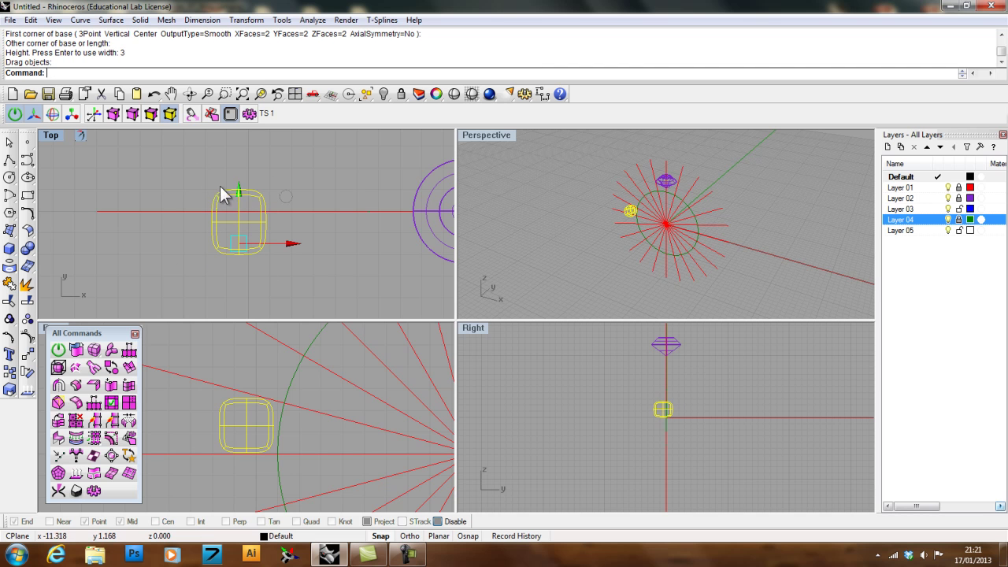
# Set the grid snap spacing to 0.5 mm and turn off T-Splines edit mode.
pyautogui.rightClick(377, 536)
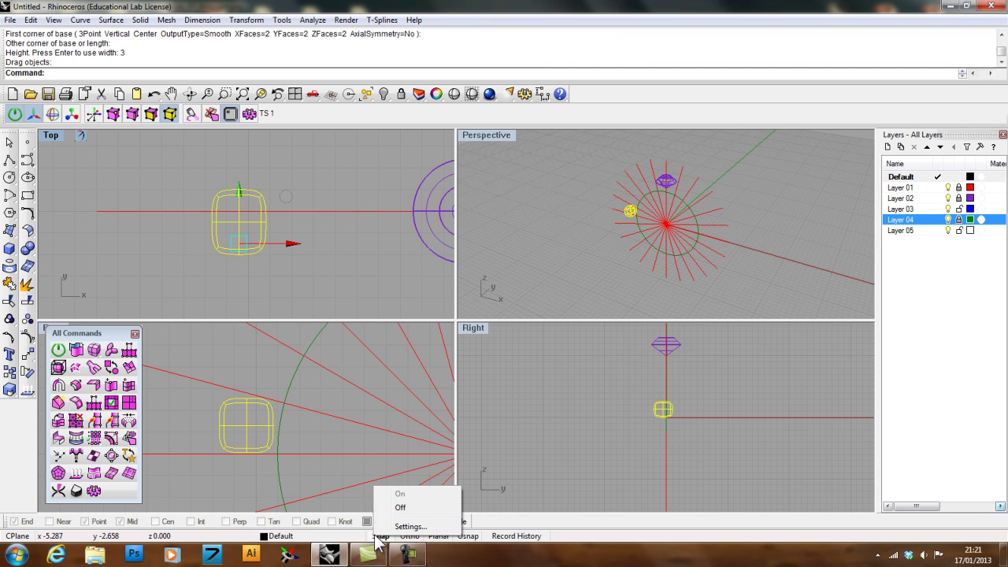
pyautogui.click(406, 527)
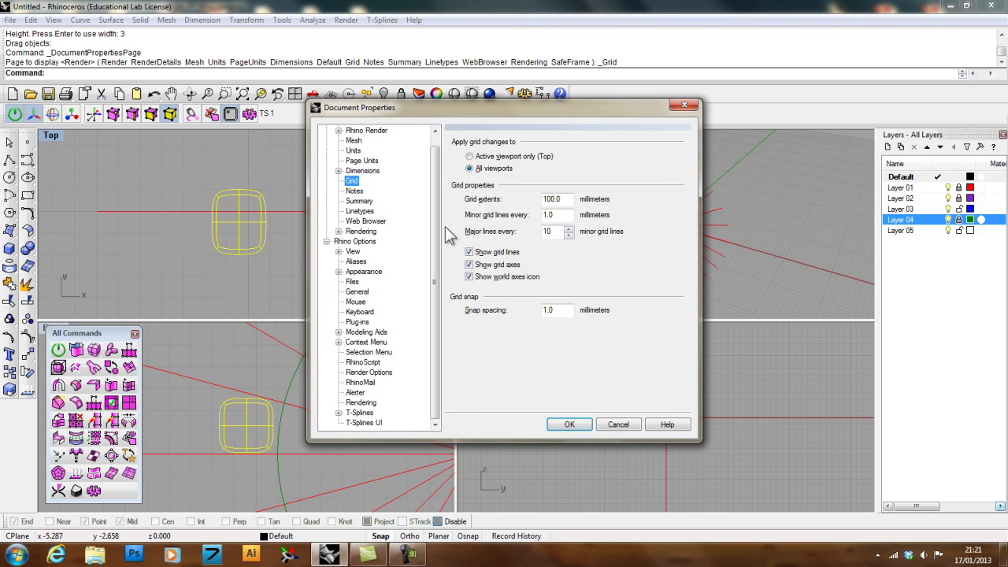
pyautogui.moveTo(570, 311); pyautogui.dragTo(528, 311)
pyautogui.write('.5')
pyautogui.click(575, 425)
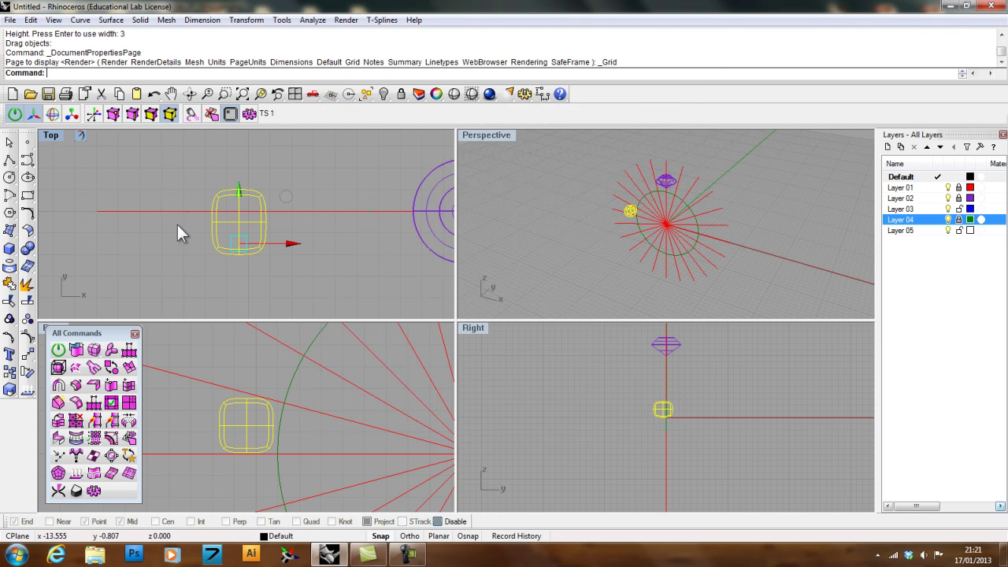
pyautogui.click(14, 114)
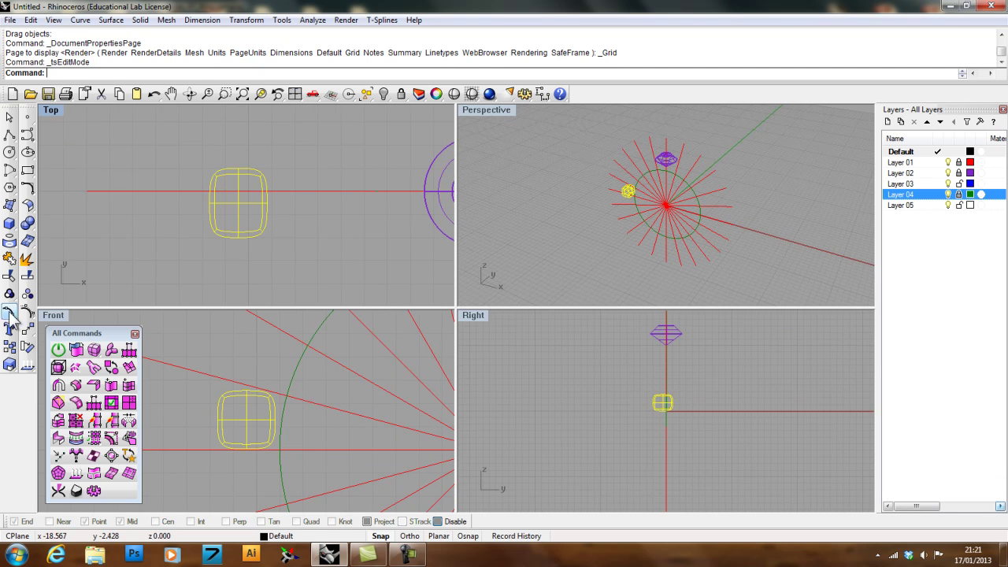
# Move the box in the Top view so it is centred on the red horizontal line.
pyautogui.moveTo(237, 213)
pyautogui.mouseDown()
pyautogui.moveTo(237, 168)
pyautogui.moveTo(238, 236)
pyautogui.moveTo(239, 202)
pyautogui.mouseUp()
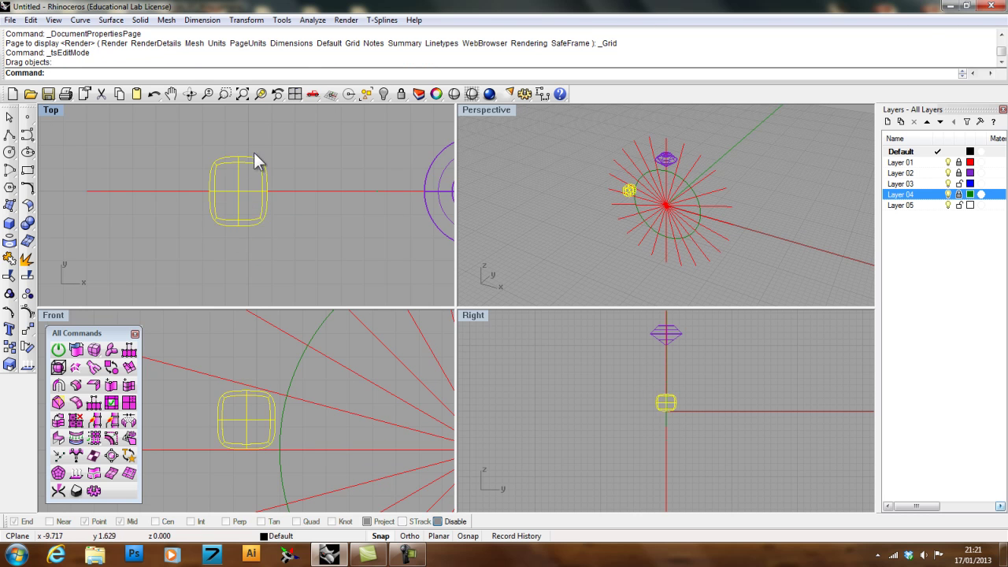
pyautogui.moveTo(202, 143); pyautogui.dragTo(171, 170, button='right')
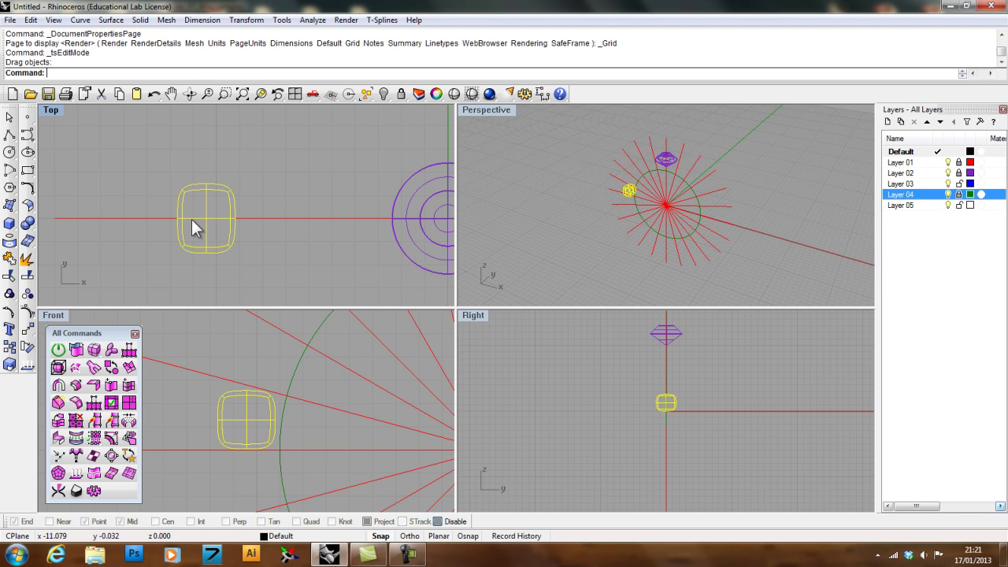
pyautogui.moveTo(192, 371); pyautogui.dragTo(253, 373, button='right')
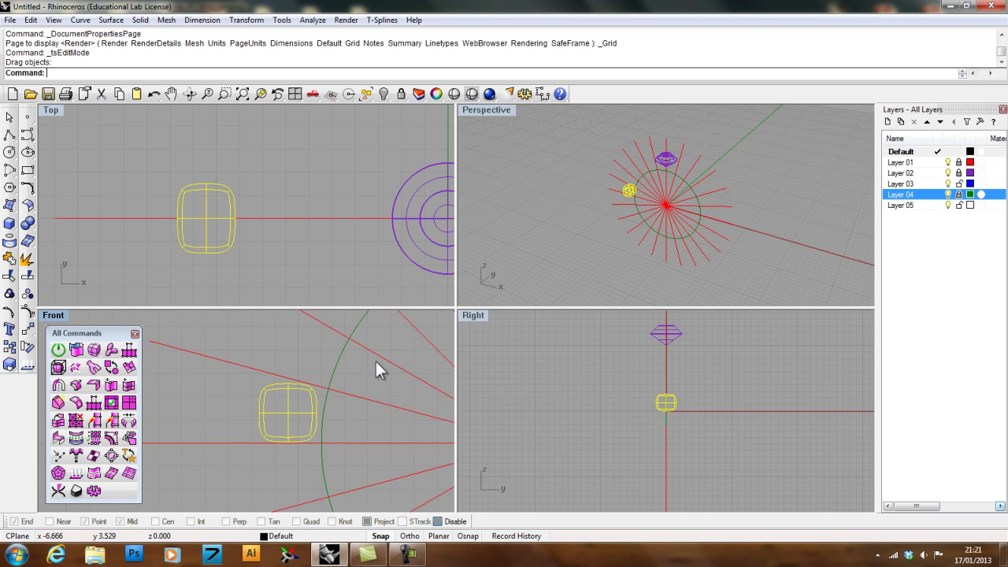
# Enable T-Splines edit mode and toggle the box from smooth to box display.
pyautogui.click(59, 352)
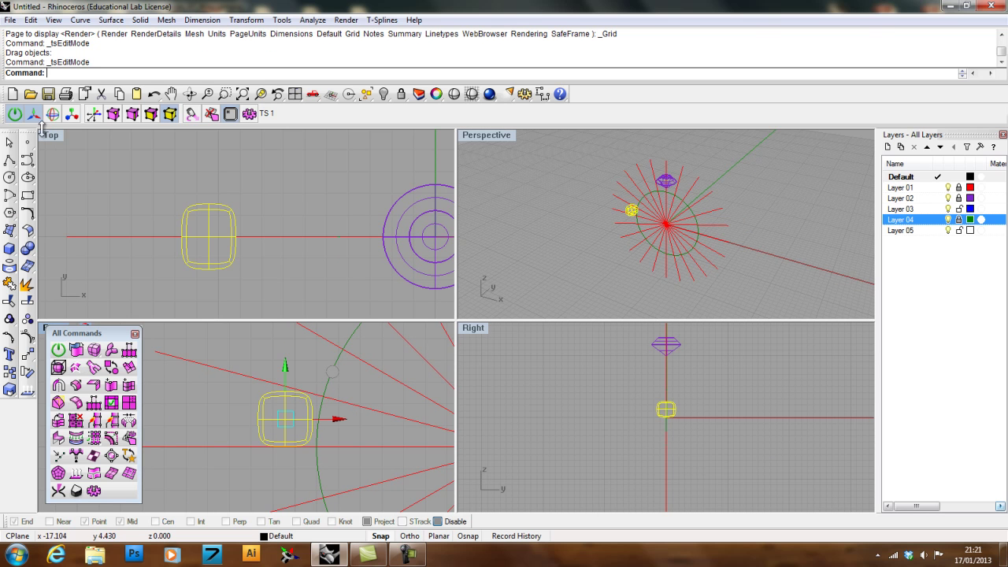
pyautogui.click(111, 369)
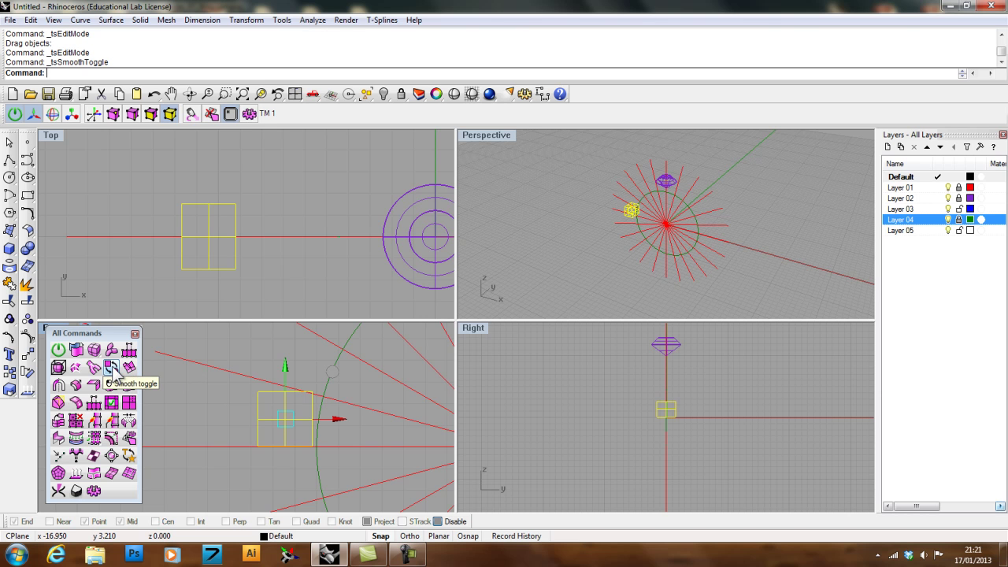
pyautogui.scroll(-4, 225, 364)
pyautogui.moveTo(255, 389); pyautogui.dragTo(213, 392, button='right')
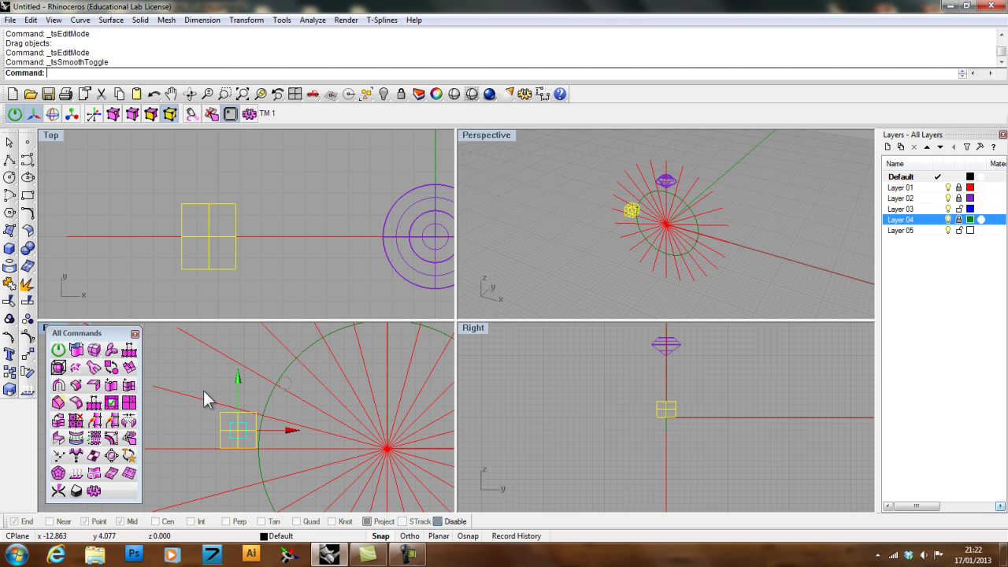
pyautogui.scroll(-2, 211, 402)
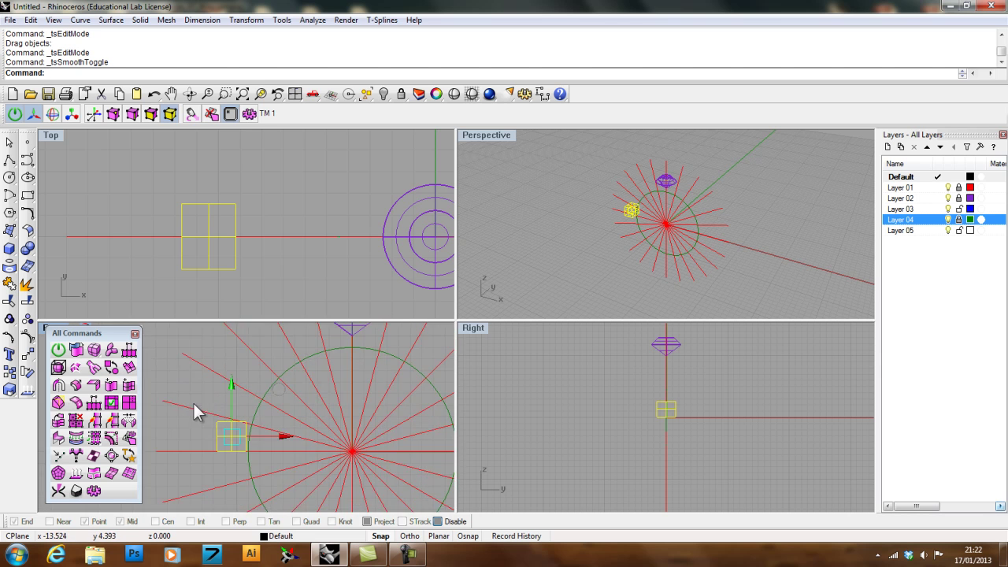
pyautogui.moveTo(225, 382); pyautogui.dragTo(239, 383, button='right')
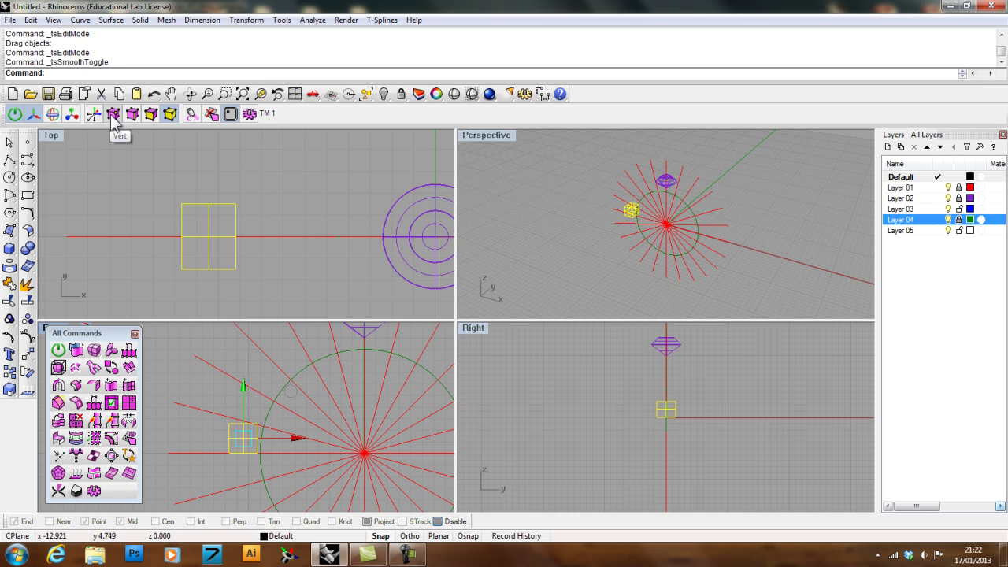
# Try the T-Splines vertex, edge and face selection modes on the box.
pyautogui.click(113, 115)
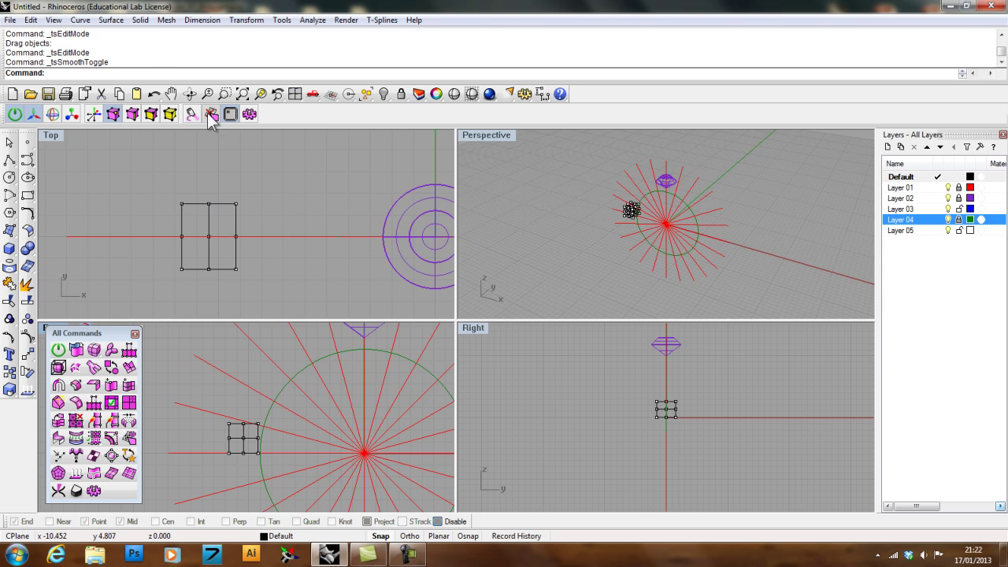
pyautogui.moveTo(211, 373); pyautogui.dragTo(202, 380, button='right')
pyautogui.press('s')
pyautogui.press('d')
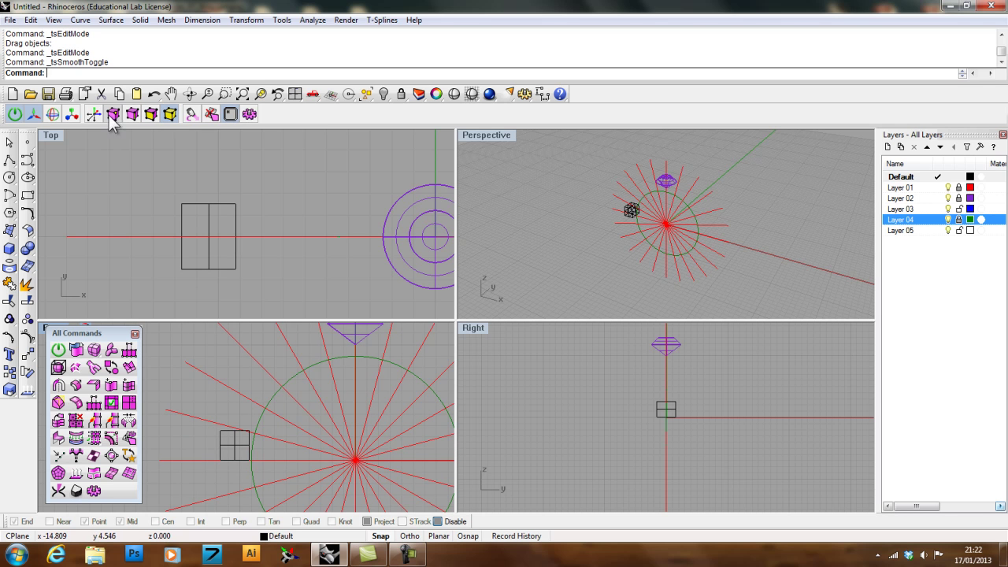
# Cycle the T-Splines manipulator through its translate, rotate and scale modes.
pyautogui.press('e')
pyautogui.press('r')
pyautogui.press('w')
pyautogui.press('e')
pyautogui.press('r')
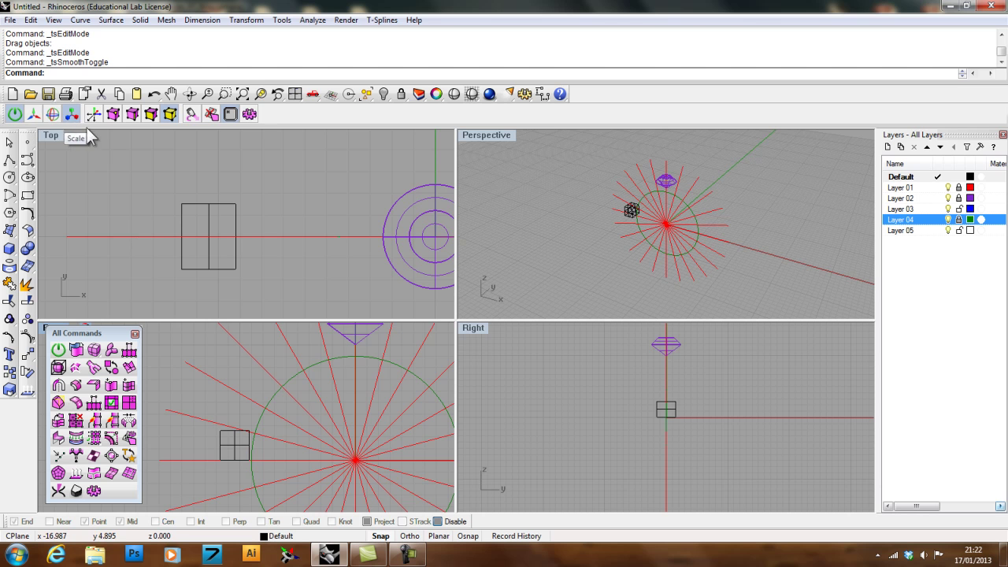
pyautogui.moveTo(223, 401)
pyautogui.mouseDown(button='right')
pyautogui.moveTo(241, 407)
pyautogui.moveTo(219, 396)
pyautogui.moveTo(222, 404)
pyautogui.mouseUp(button='right')
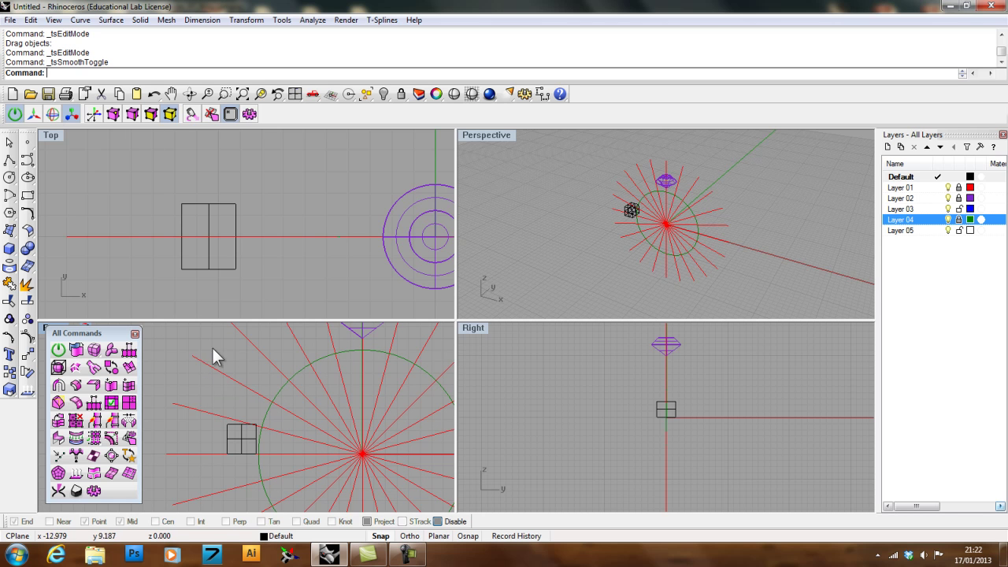
pyautogui.moveTo(211, 389)
pyautogui.mouseDown(button='right')
pyautogui.moveTo(200, 389)
pyautogui.moveTo(212, 400)
pyautogui.mouseUp(button='right')
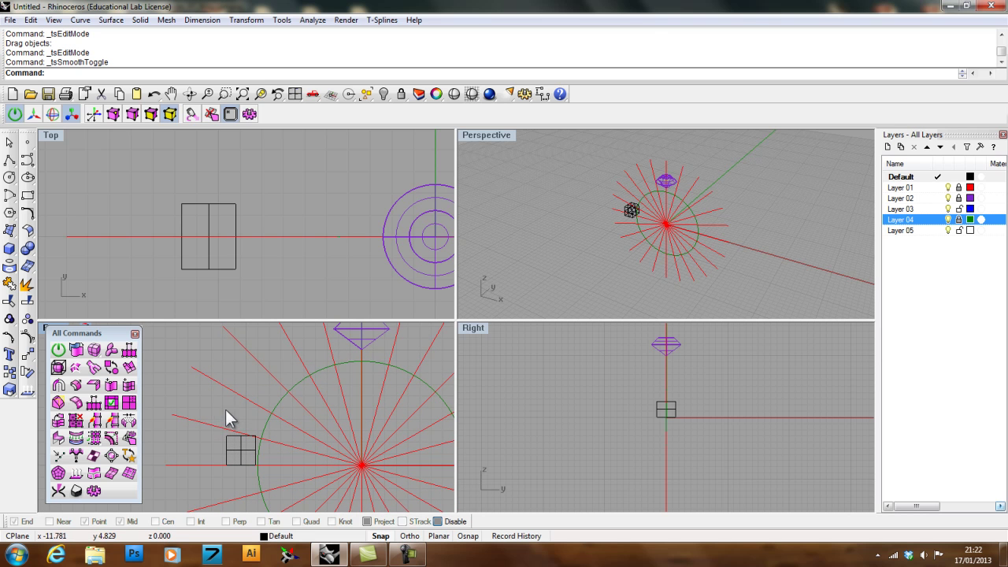
# Select the box's nine top vertices in the Front view and translate them onto the second radial line above the horizontal.
pyautogui.press('a')
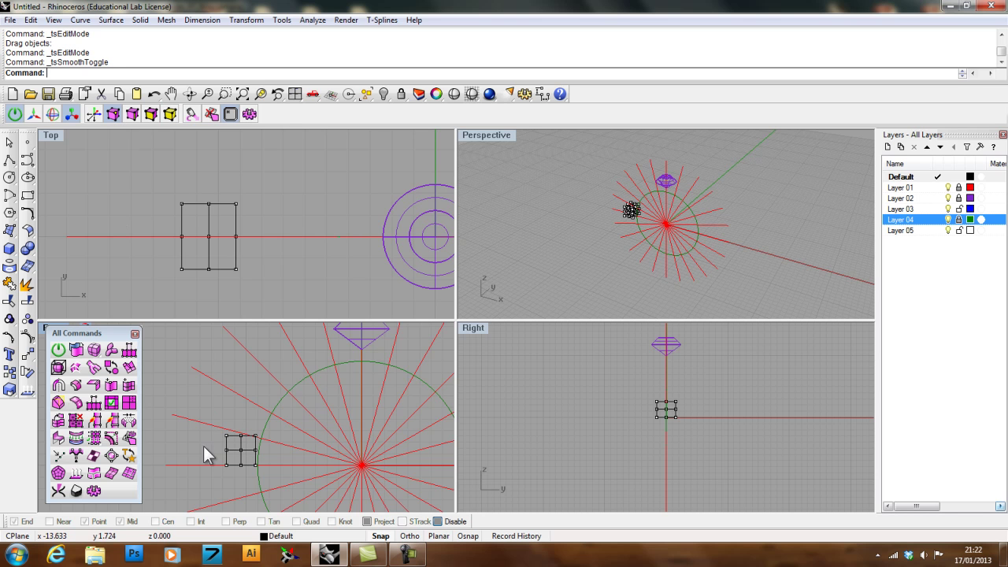
pyautogui.scroll(3, 236, 457)
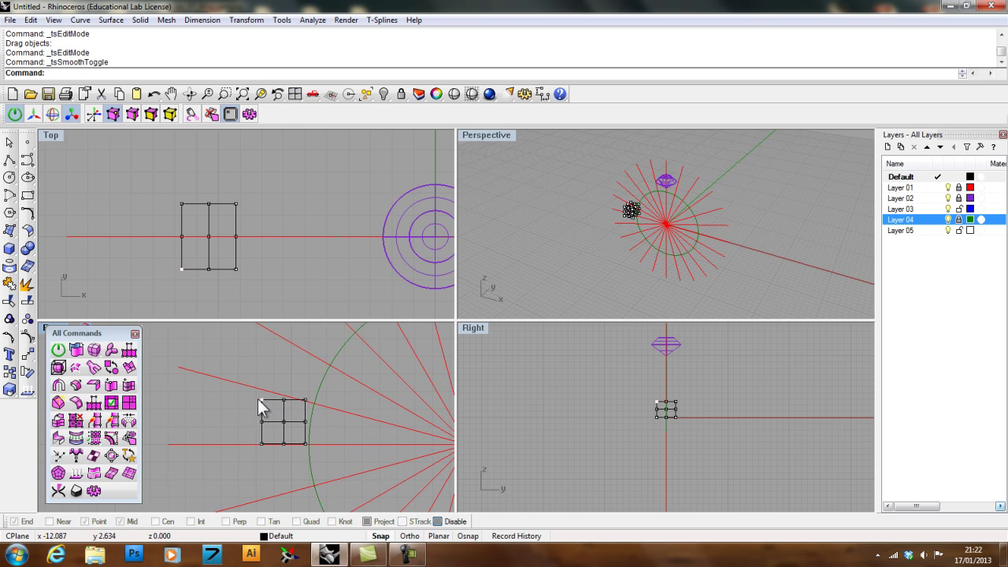
pyautogui.moveTo(221, 362); pyautogui.dragTo(330, 418)
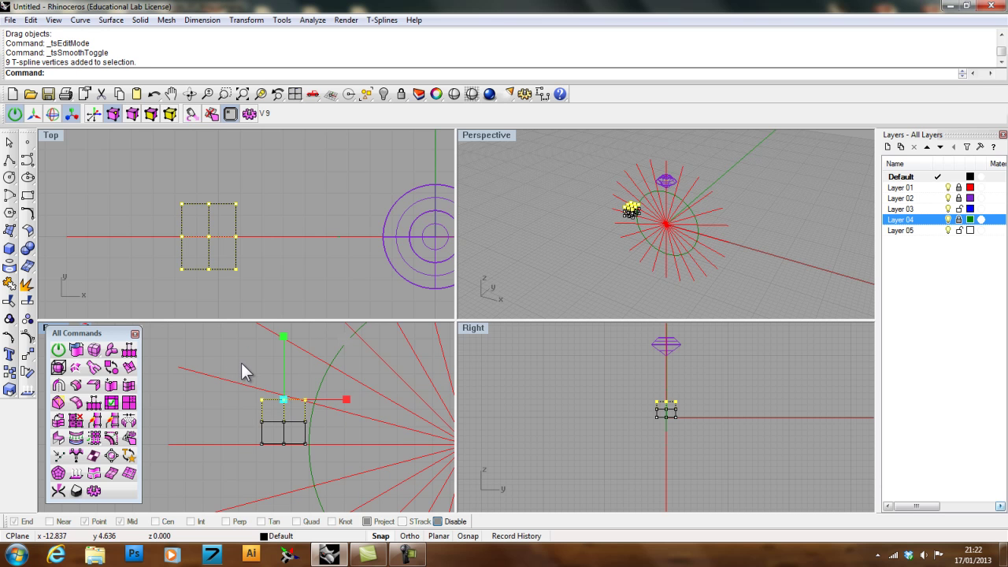
pyautogui.moveTo(256, 378); pyautogui.dragTo(240, 417, button='right')
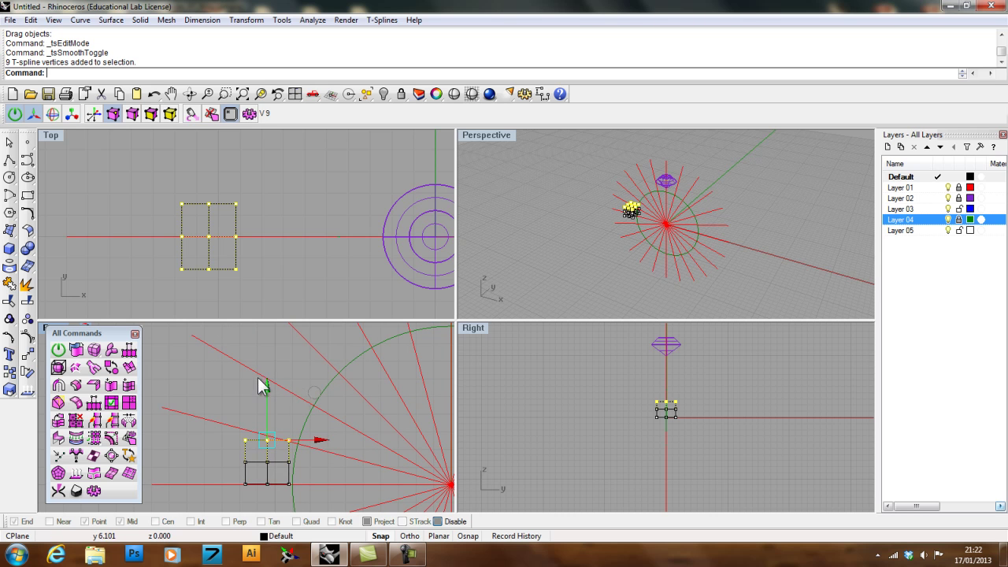
pyautogui.moveTo(267, 388)
pyautogui.mouseDown()
pyautogui.moveTo(264, 366)
pyautogui.moveTo(264, 386)
pyautogui.mouseUp()
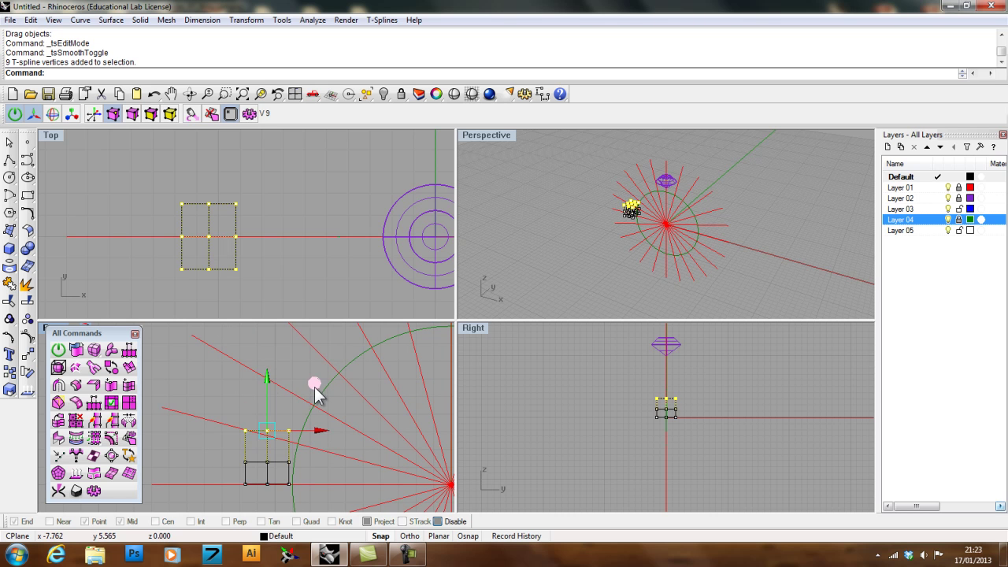
pyautogui.moveTo(318, 384); pyautogui.dragTo(338, 350)
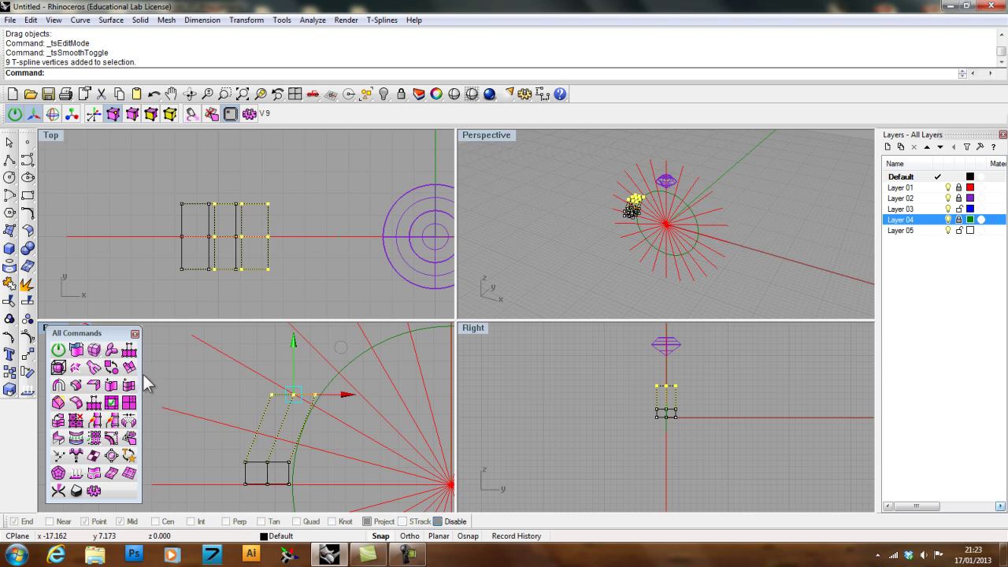
# Select the middle row of eight vertices and rotate it into line with the first radial line above the horizontal.
pyautogui.click(213, 446)
pyautogui.moveTo(213, 446); pyautogui.dragTo(321, 406)
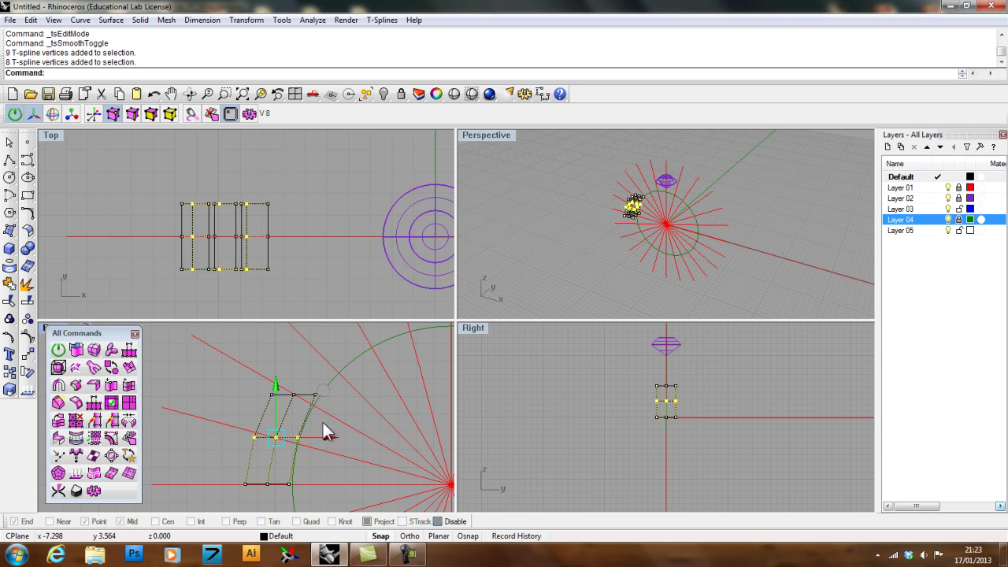
pyautogui.press('e')
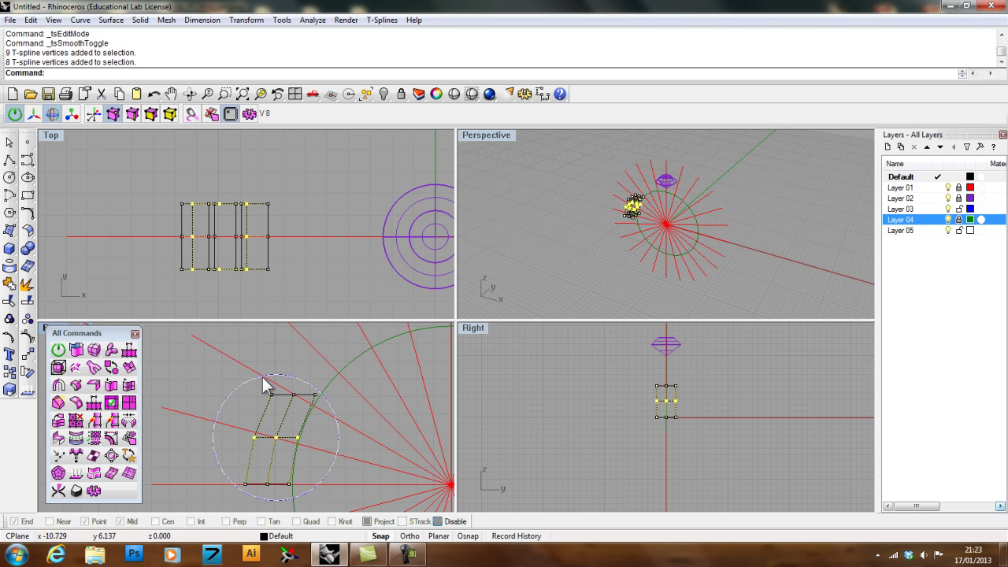
pyautogui.moveTo(268, 378); pyautogui.dragTo(316, 411)
# Rotate the nine top vertices so the box's end lines up with the second radial line.
pyautogui.moveTo(306, 342); pyautogui.dragTo(340, 354)
pyautogui.moveTo(391, 428); pyautogui.dragTo(351, 432, button='right')
pyautogui.scroll(-2, 246, 423)
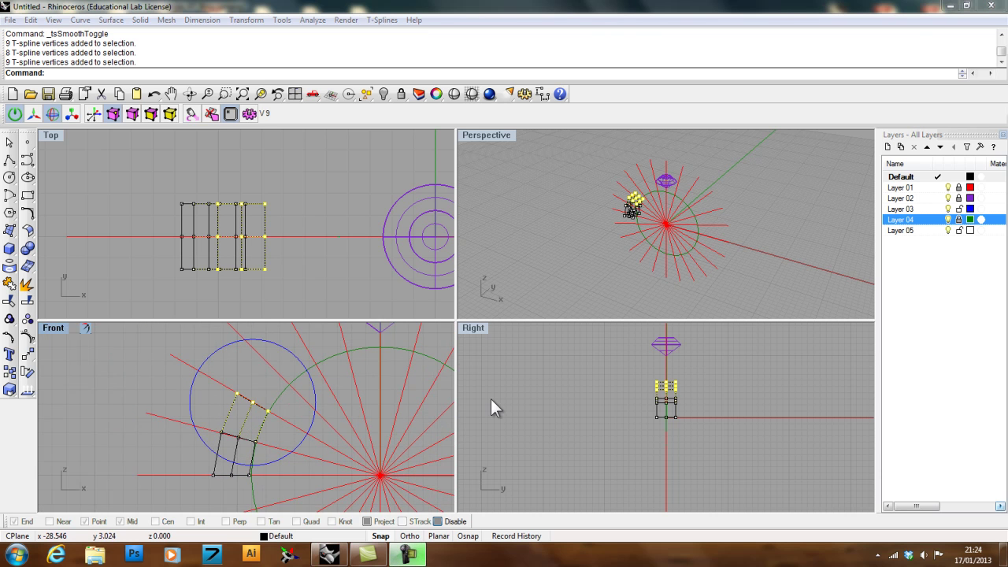
pyautogui.moveTo(334, 402); pyautogui.dragTo(330, 408, button='right')
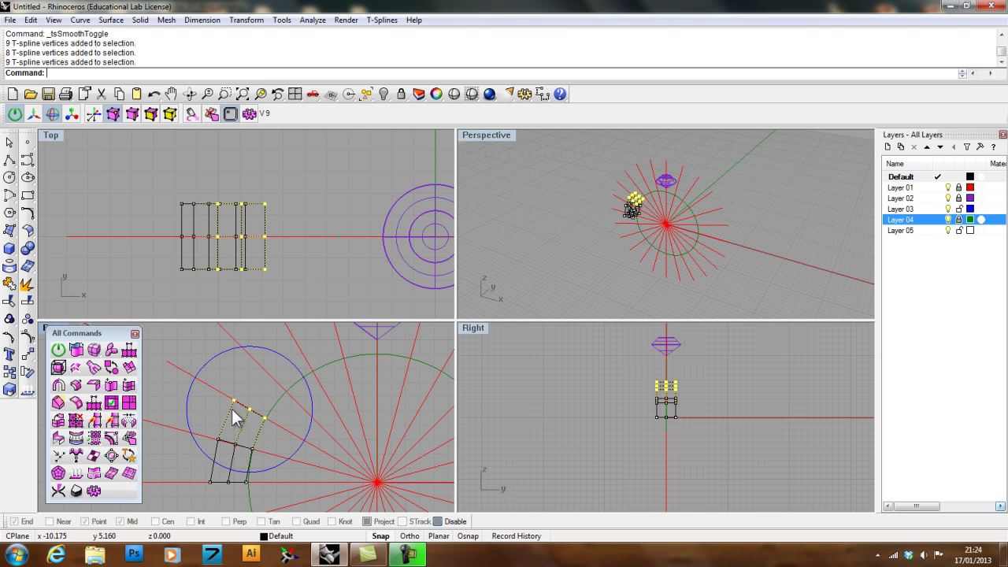
pyautogui.scroll(-2, 246, 396)
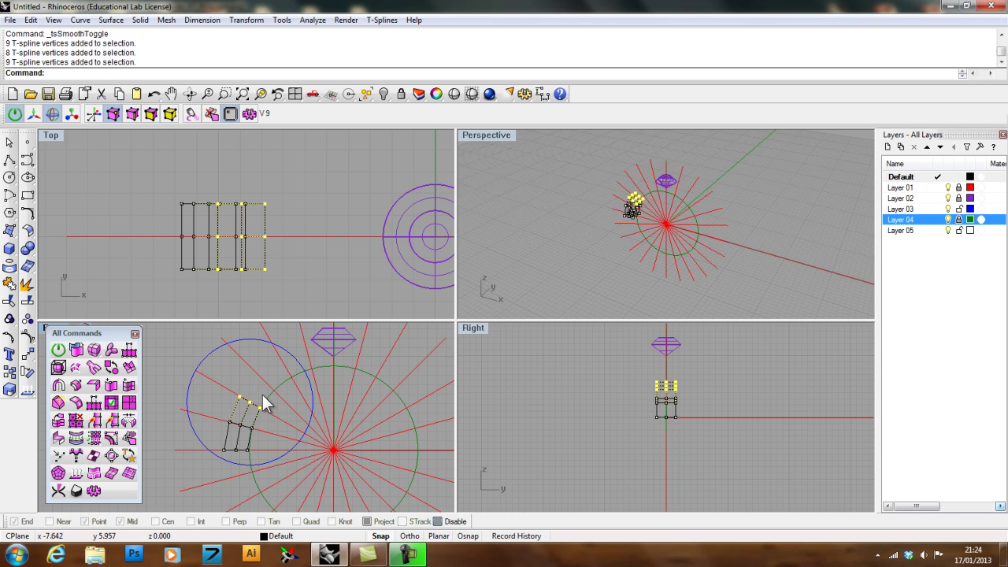
# Extrude the four end faces segment by segment over the finger circle to the second radial line past the gemstone.
pyautogui.press('d')
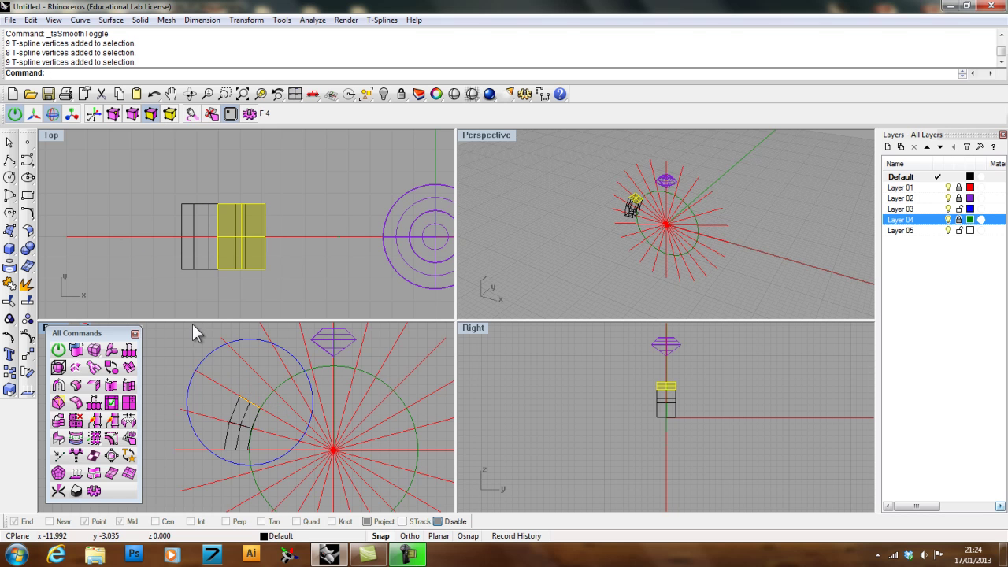
pyautogui.press('w')
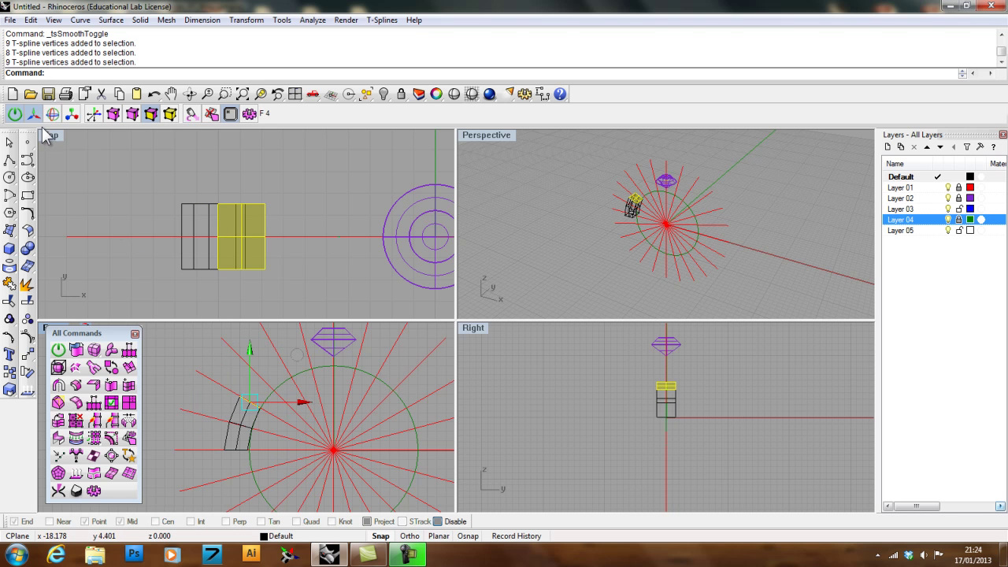
pyautogui.moveTo(256, 384); pyautogui.dragTo(275, 423, button='right')
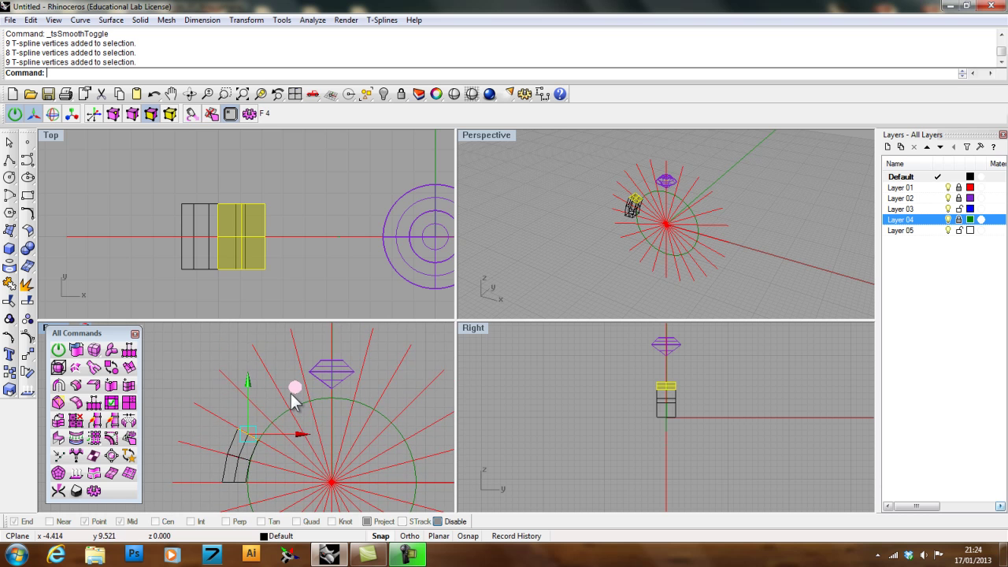
pyautogui.click(293, 398)
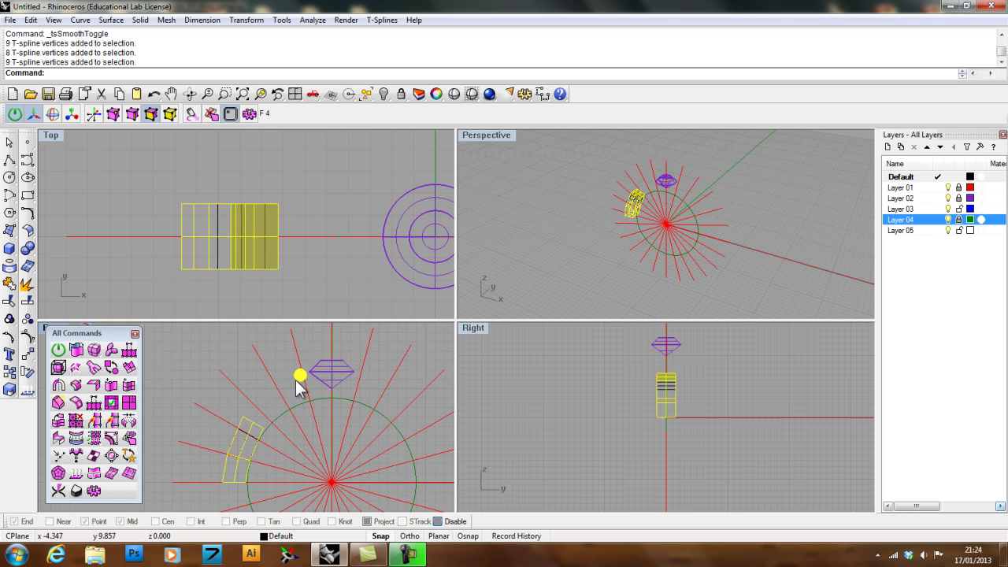
pyautogui.hotkey('ctrl', 'z')
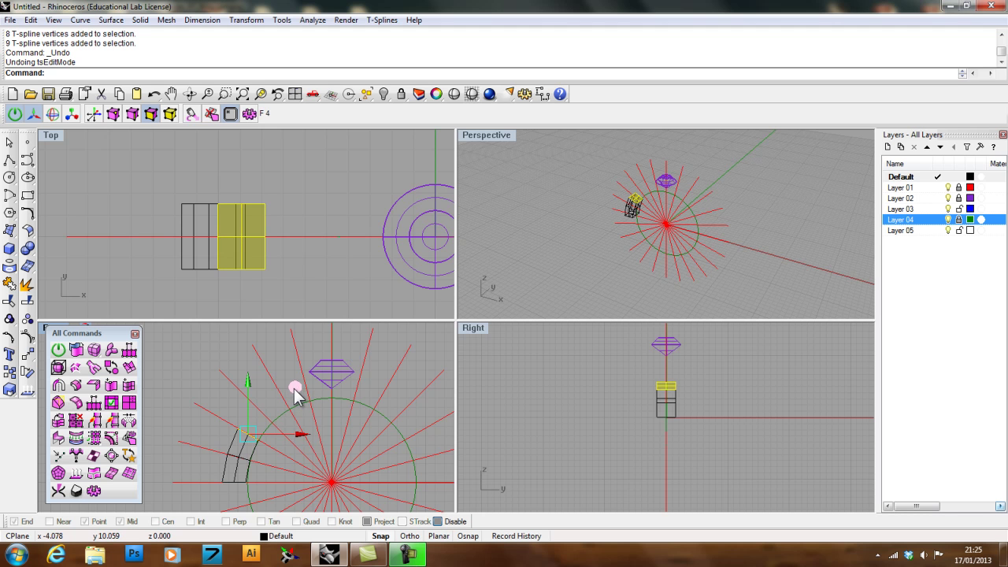
pyautogui.moveTo(295, 394)
pyautogui.mouseDown()
pyautogui.moveTo(339, 347)
pyautogui.moveTo(385, 341)
pyautogui.moveTo(375, 344)
pyautogui.moveTo(404, 352)
pyautogui.mouseUp()
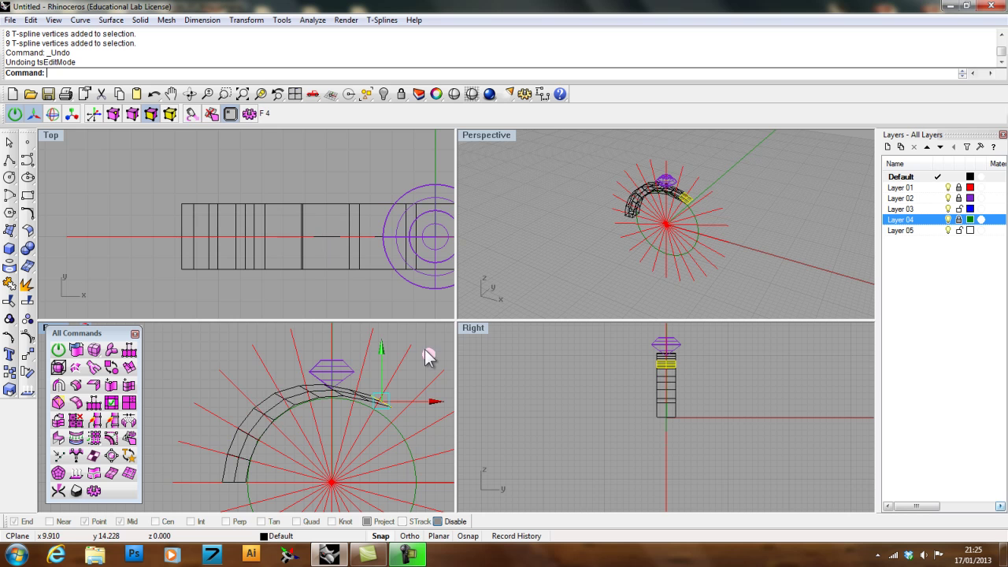
pyautogui.moveTo(374, 445); pyautogui.dragTo(338, 441, button='right')
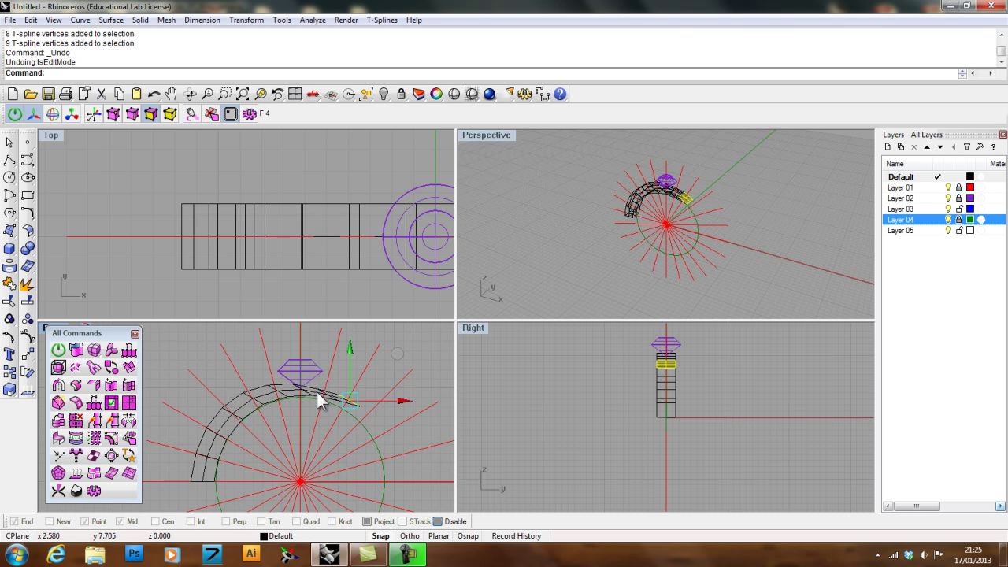
# Rotate the nine end vertices of the band to follow the second radial line past the gemstone and adjust their position.
pyautogui.click(113, 115)
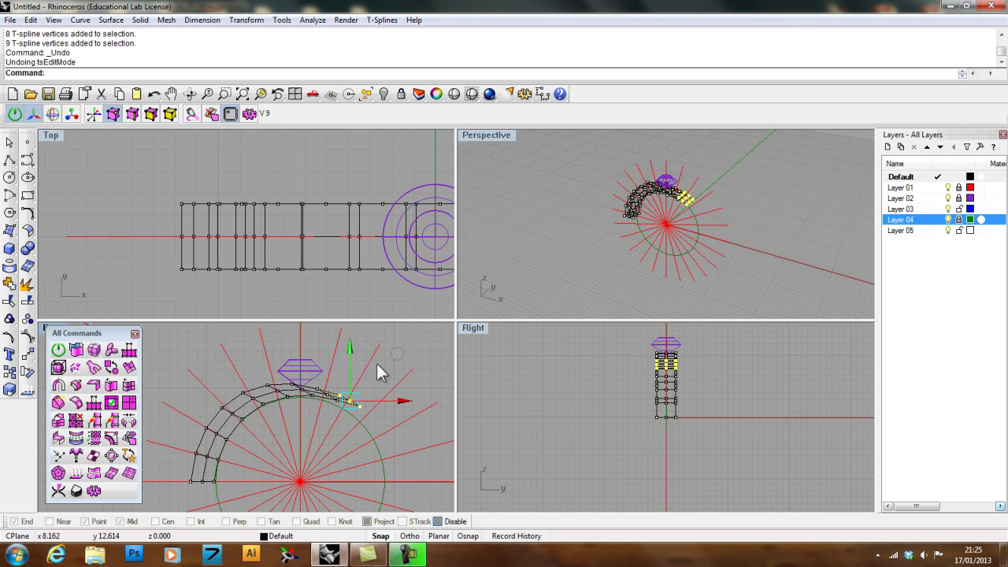
pyautogui.click(52, 115)
pyautogui.moveTo(408, 370); pyautogui.dragTo(396, 438)
pyautogui.scroll(3, 370, 394)
pyautogui.moveTo(361, 378); pyautogui.dragTo(376, 419, button='right')
pyautogui.moveTo(416, 369); pyautogui.dragTo(410, 365)
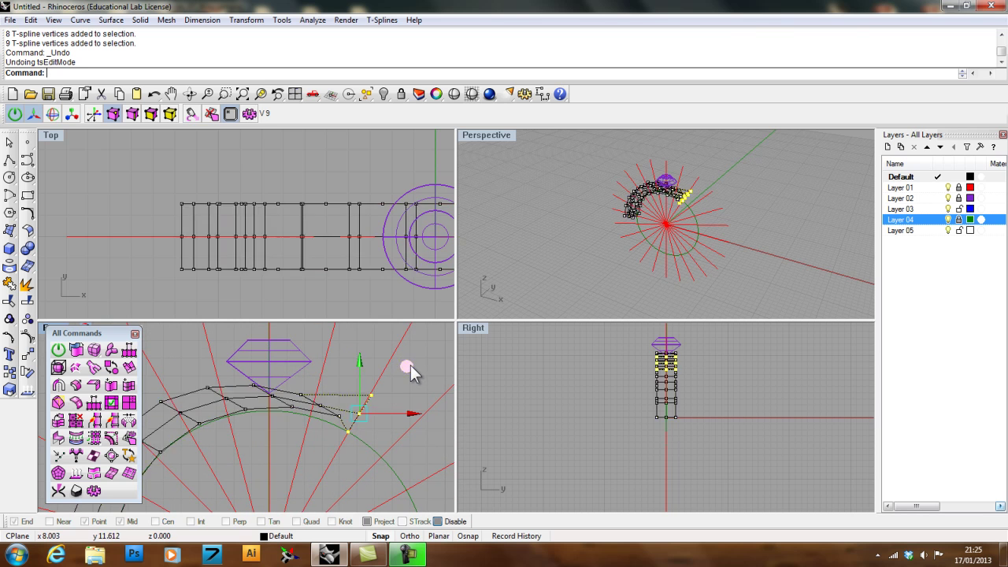
# Select only the eight vertices of the row before the band's end and rotate them onto the first radial line past the gemstone.
pyautogui.moveTo(289, 328); pyautogui.dragTo(334, 425)
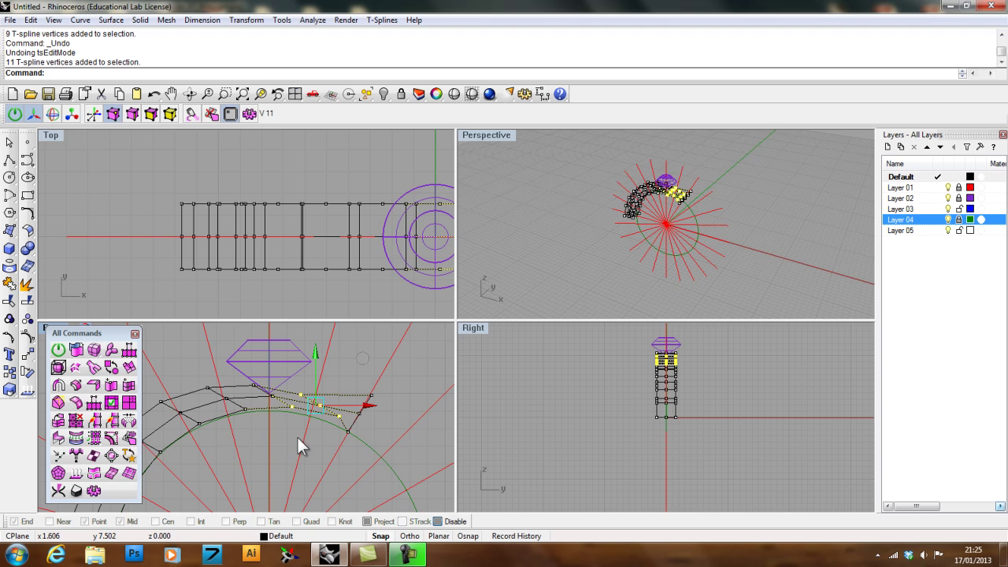
pyautogui.keyDown('ctrl'); pyautogui.click(279, 403); pyautogui.keyUp('ctrl')
pyautogui.press('e')
pyautogui.moveTo(365, 360); pyautogui.dragTo(363, 433)
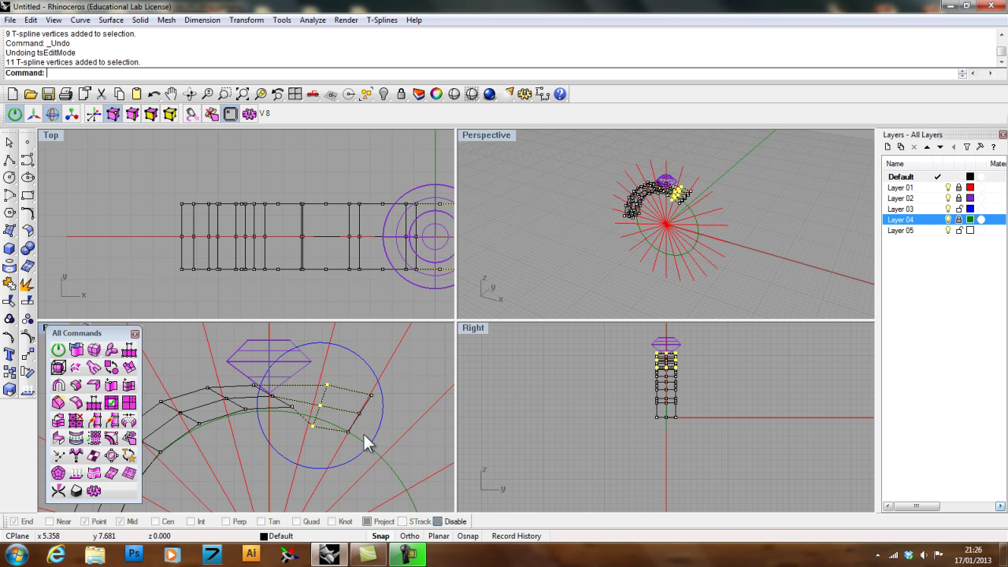
# Adjust the position of the selected row past the gemstone, and rotate the eight vertices beneath the gemstone onto the vertical guide line.
pyautogui.press('w')
pyautogui.moveTo(364, 362); pyautogui.dragTo(365, 347)
pyautogui.moveTo(244, 324); pyautogui.dragTo(293, 404)
pyautogui.moveTo(293, 404); pyautogui.dragTo(309, 359, button='right')
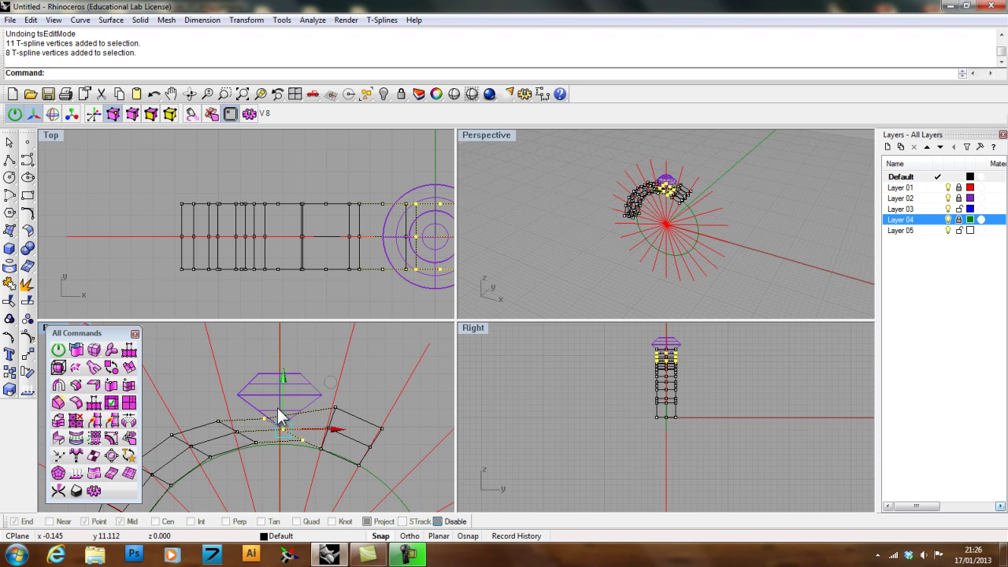
pyautogui.press('e')
pyautogui.moveTo(320, 375); pyautogui.dragTo(338, 434)
pyautogui.click(329, 383)
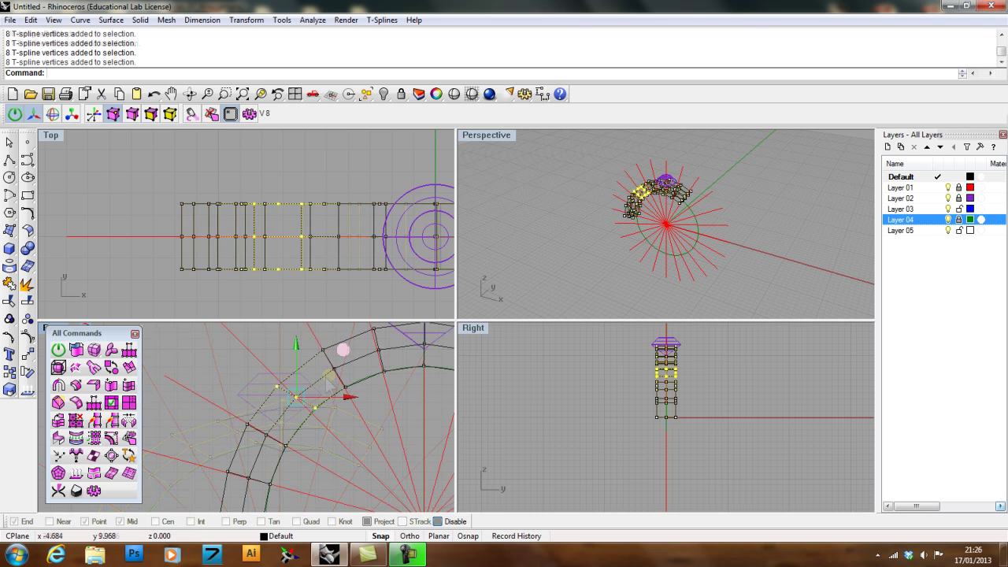
# Rotate the eight-vertex row on the band's upper-left curve onto its diagonal radial line.
pyautogui.press('e')
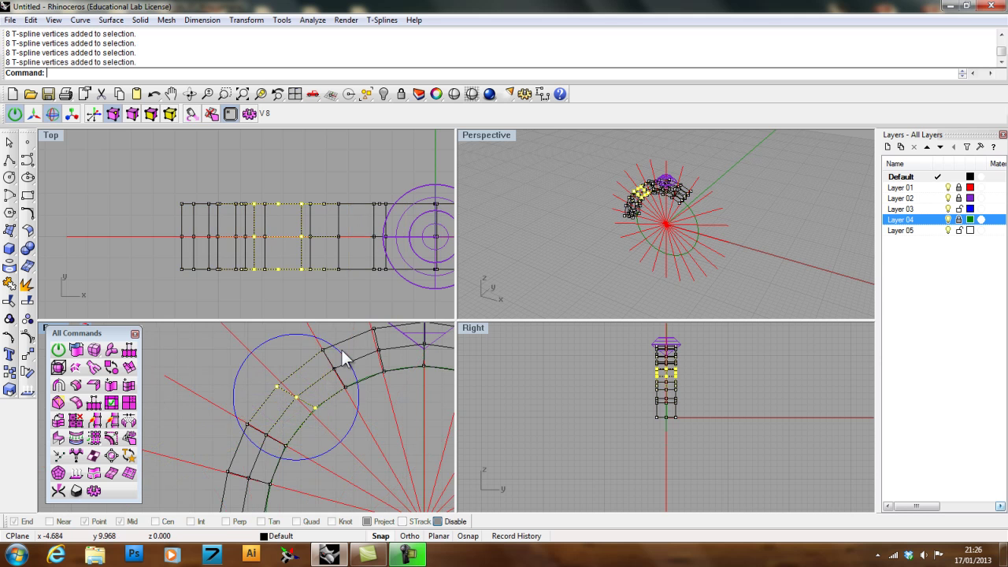
pyautogui.moveTo(342, 350); pyautogui.dragTo(353, 357)
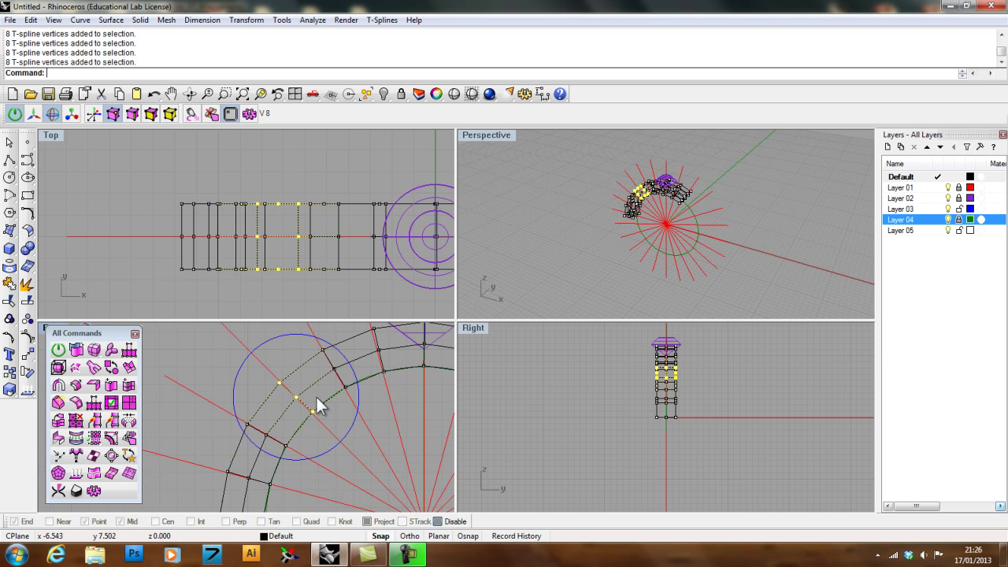
pyautogui.moveTo(323, 405); pyautogui.dragTo(264, 402, button='right')
pyautogui.scroll(-4, 316, 417)
pyautogui.moveTo(303, 438); pyautogui.dragTo(274, 411, button='right')
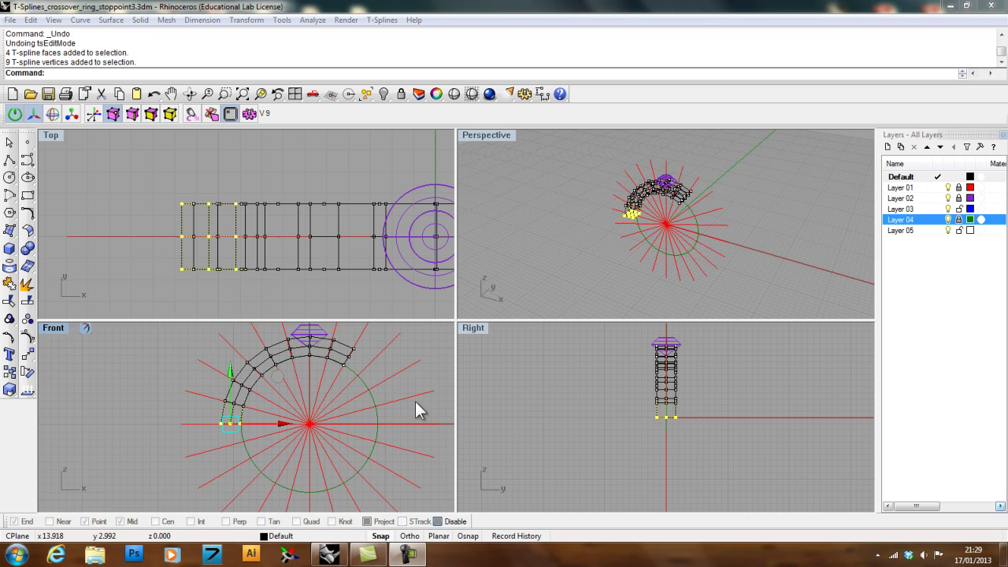
# Select the four faces at the band's lower end and extrude them around the finger circle to the vertical guide line opposite the gemstone.
pyautogui.moveTo(212, 419); pyautogui.dragTo(243, 444)
pyautogui.moveTo(243, 443); pyautogui.dragTo(266, 420, button='right')
pyautogui.click(170, 114)
pyautogui.moveTo(218, 412); pyautogui.dragTo(286, 428)
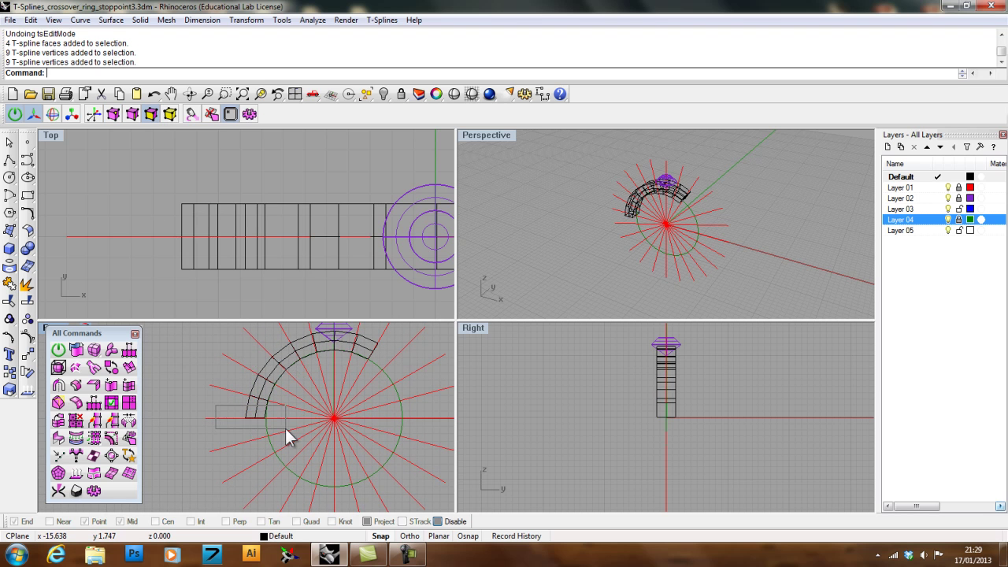
pyautogui.moveTo(305, 377); pyautogui.dragTo(306, 398)
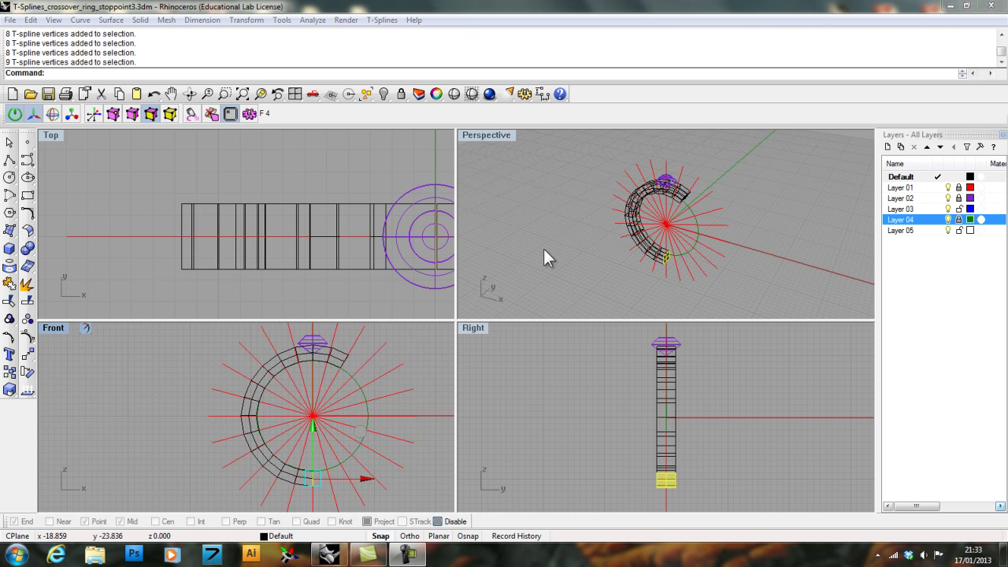
# Toggle the T-Splines band to smooth mode and display the Perspective view shaded.
pyautogui.moveTo(545, 249); pyautogui.dragTo(608, 279, button='right')
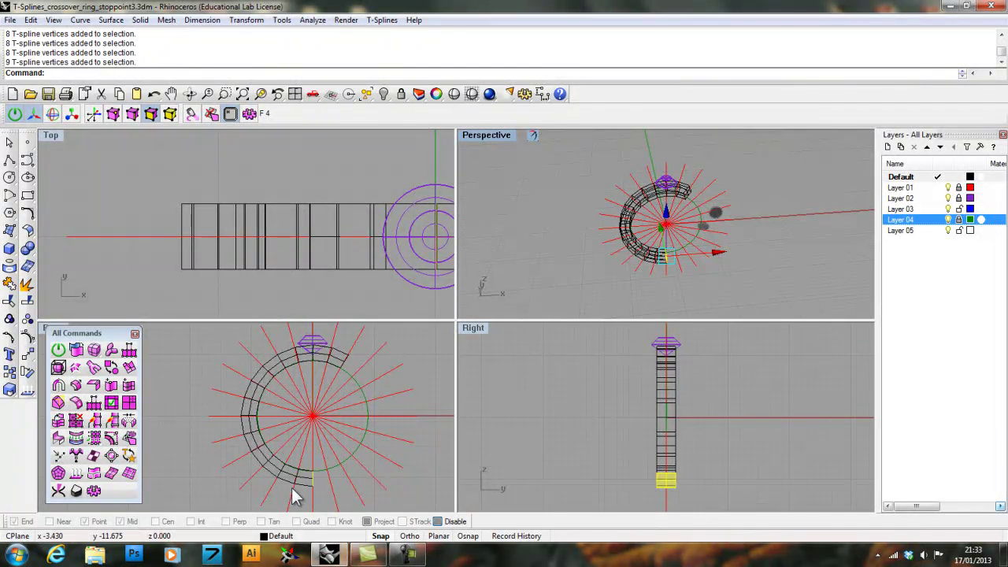
pyautogui.click(112, 114)
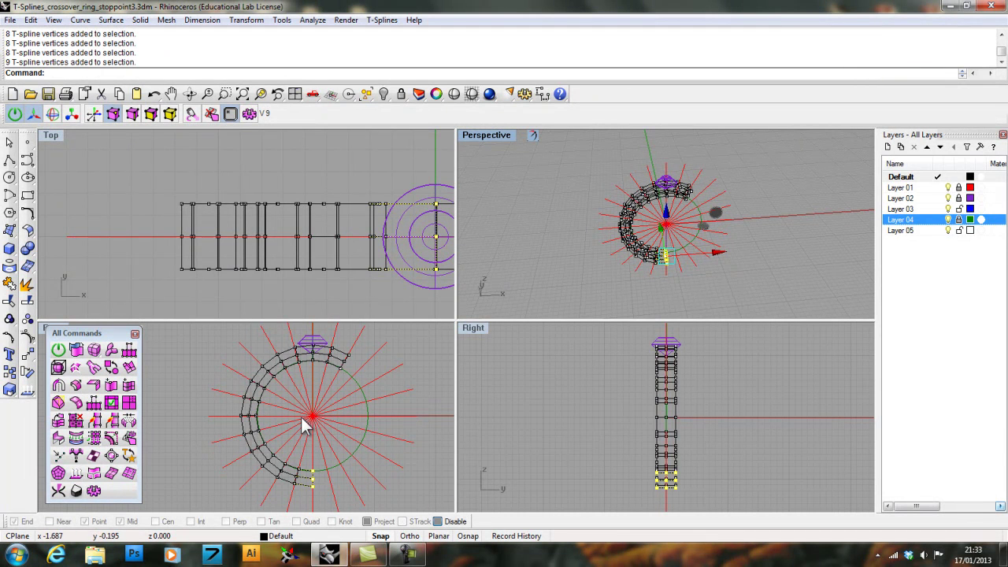
pyautogui.click(213, 393)
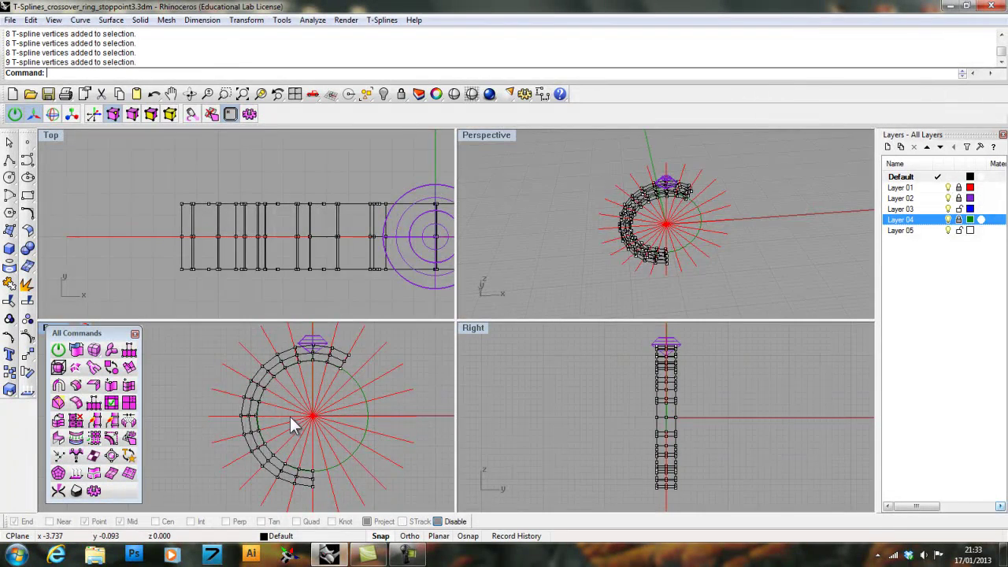
pyautogui.click(152, 114)
pyautogui.click(255, 382)
pyautogui.press('Tab')
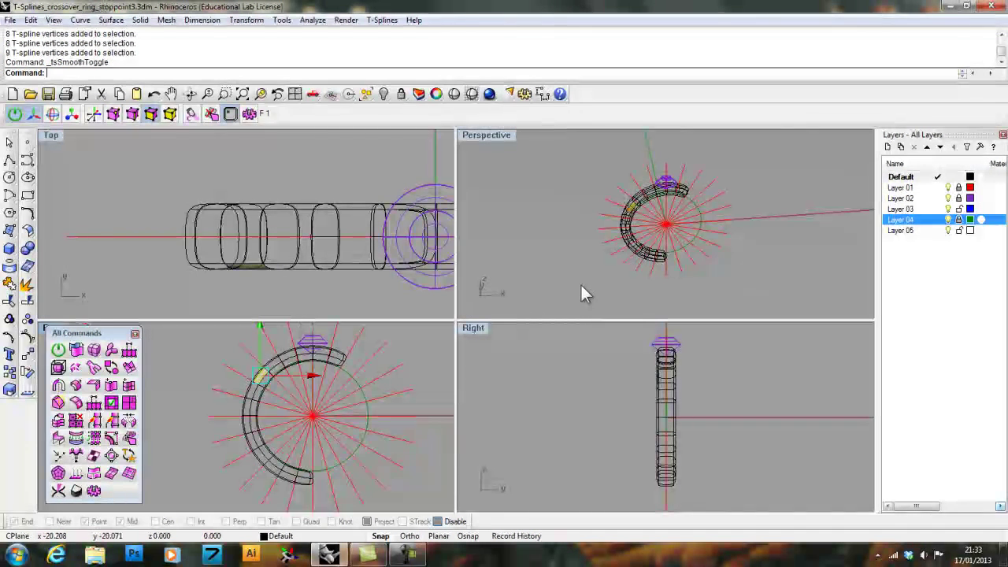
pyautogui.moveTo(576, 265); pyautogui.dragTo(513, 134, button='right')
pyautogui.click(471, 95)
# Examine the smooth shaded band and the gemstone's position on it from several angles.
pyautogui.moveTo(598, 197)
pyautogui.mouseDown(button='right')
pyautogui.moveTo(560, 278)
pyautogui.moveTo(673, 156)
pyautogui.moveTo(677, 197)
pyautogui.mouseUp(button='right')
pyautogui.scroll(-3, 260, 228)
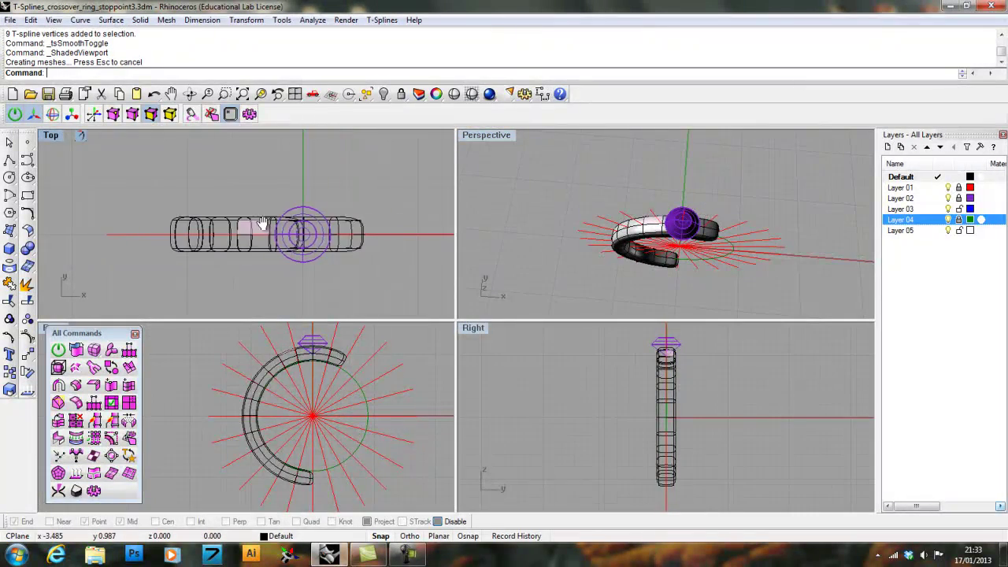
pyautogui.scroll(2, 299, 214)
pyautogui.moveTo(716, 250); pyautogui.dragTo(646, 200, button='right')
pyautogui.scroll(2, 646, 200)
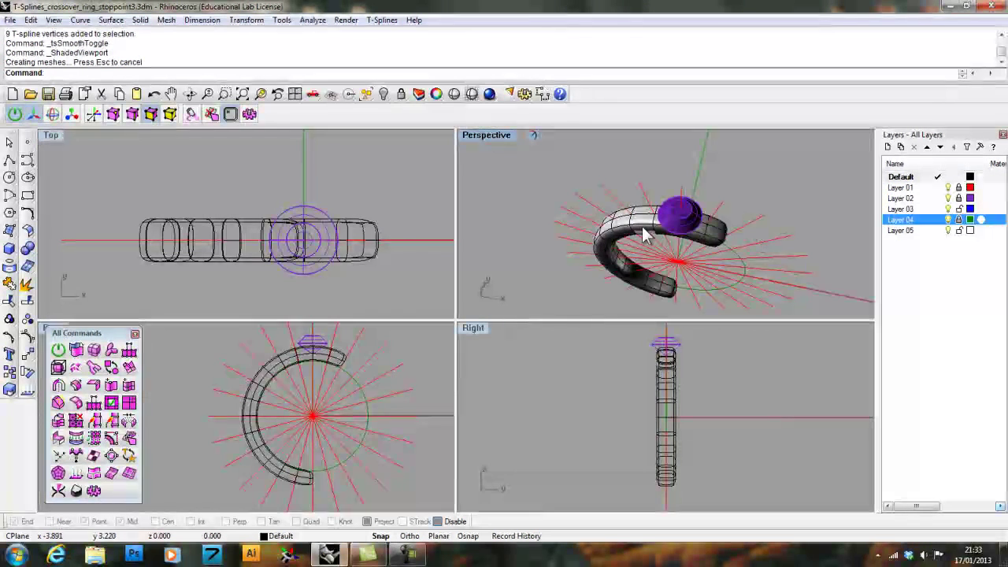
pyautogui.moveTo(642, 255); pyautogui.dragTo(640, 217, button='right')
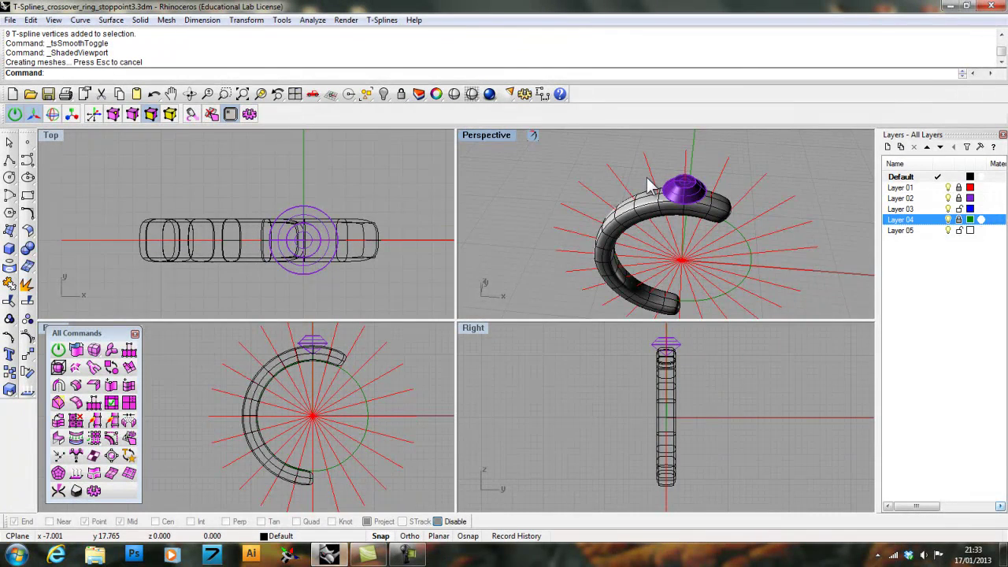
pyautogui.moveTo(651, 193); pyautogui.dragTo(601, 247, button='right')
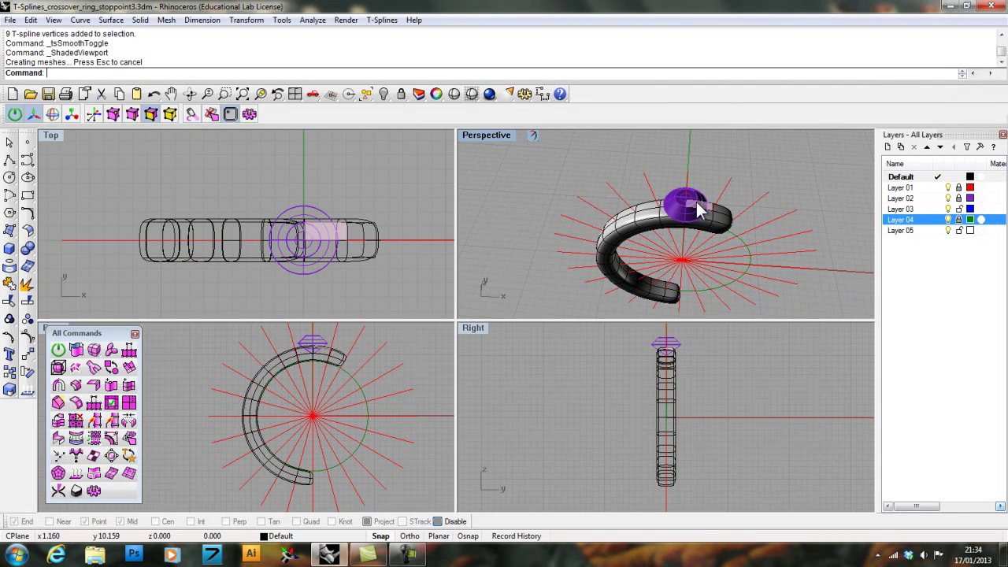
# Select all vertices of the band's upper half, from the horizontal guide line to the end past the gemstone.
pyautogui.click(113, 115)
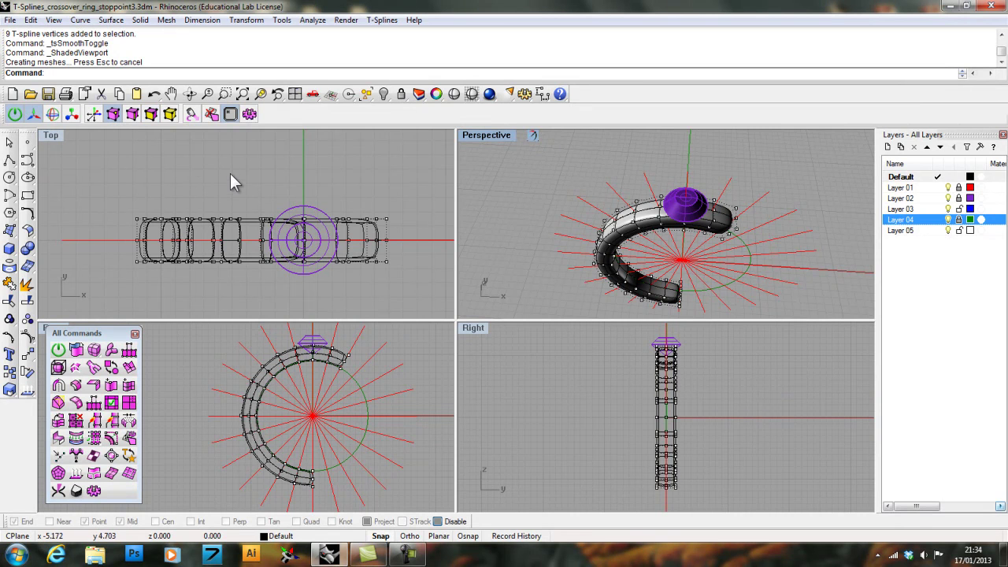
pyautogui.moveTo(731, 216); pyautogui.dragTo(677, 181, button='right')
pyautogui.moveTo(603, 152); pyautogui.dragTo(747, 242)
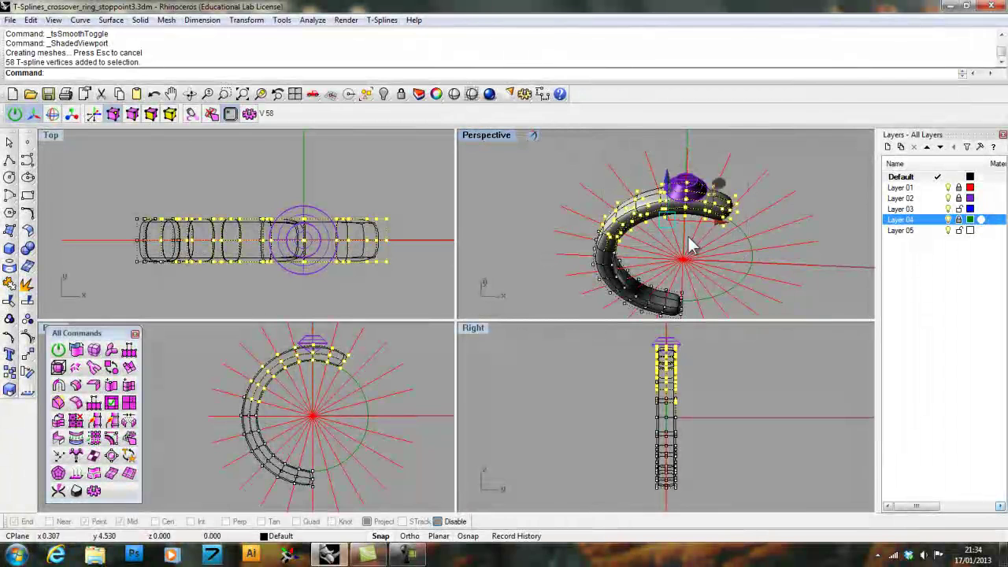
pyautogui.click(723, 155)
pyautogui.moveTo(753, 250); pyautogui.dragTo(754, 252)
pyautogui.moveTo(754, 252); pyautogui.dragTo(626, 229, button='right')
pyautogui.moveTo(582, 153); pyautogui.dragTo(761, 263)
pyautogui.moveTo(761, 263); pyautogui.dragTo(605, 212, button='right')
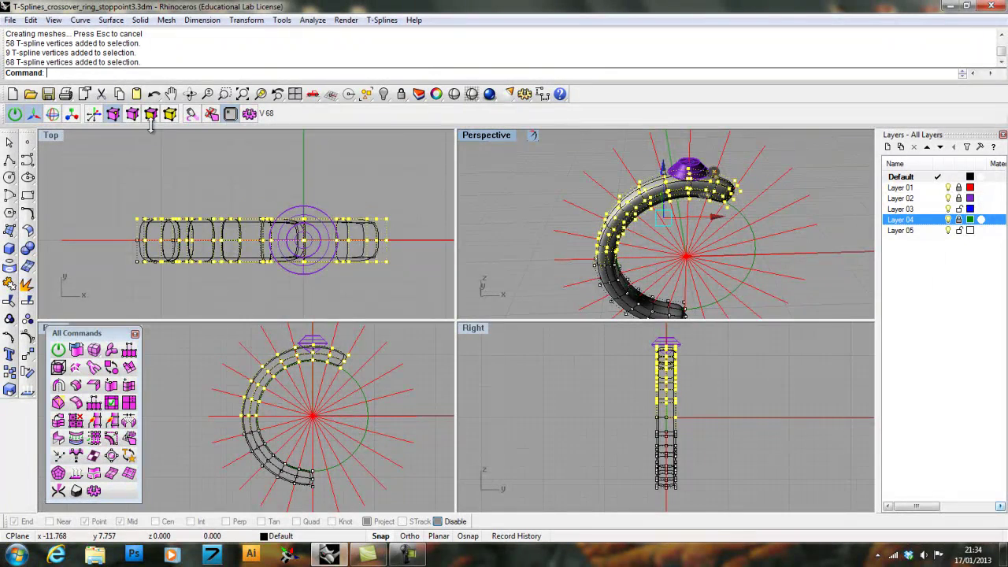
# Shear the selected vertices in the Top view, with the origin at the band's outer edge and the reference along the X axis, to pass beside the gemstone.
pyautogui.moveTo(277, 186); pyautogui.dragTo(264, 188, button='right')
pyautogui.moveTo(203, 178)
pyautogui.mouseDown(button='right')
pyautogui.moveTo(218, 178)
pyautogui.moveTo(195, 178)
pyautogui.mouseUp(button='right')
pyautogui.moveTo(264, 189)
pyautogui.mouseDown(button='right')
pyautogui.moveTo(253, 189)
pyautogui.moveTo(266, 192)
pyautogui.mouseUp(button='right')
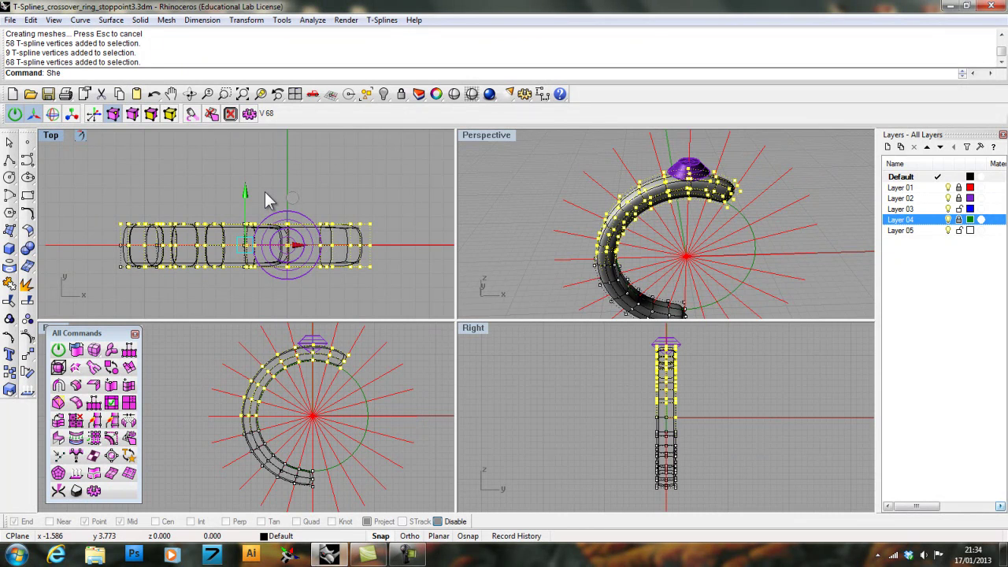
pyautogui.press('Return')
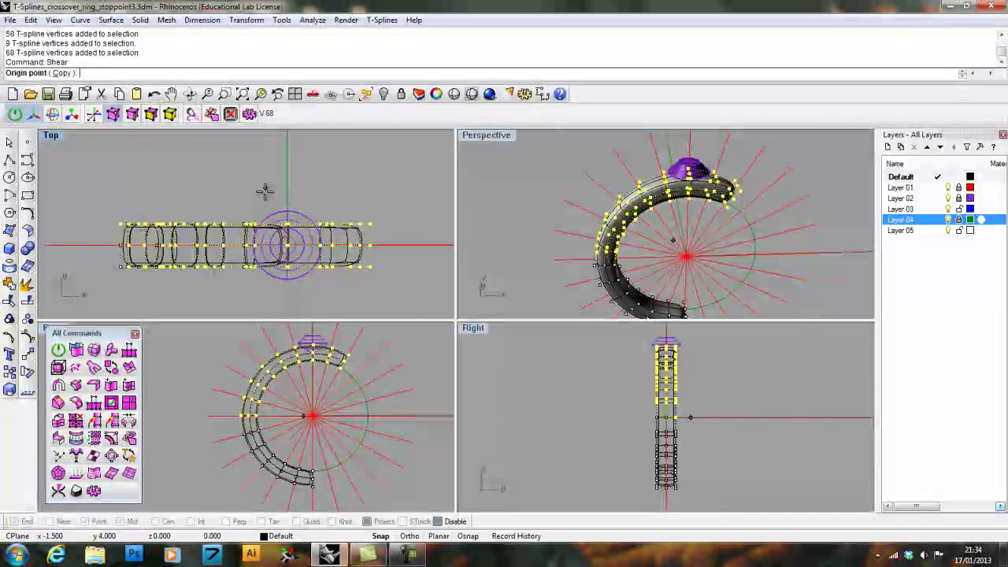
pyautogui.click(29, 355)
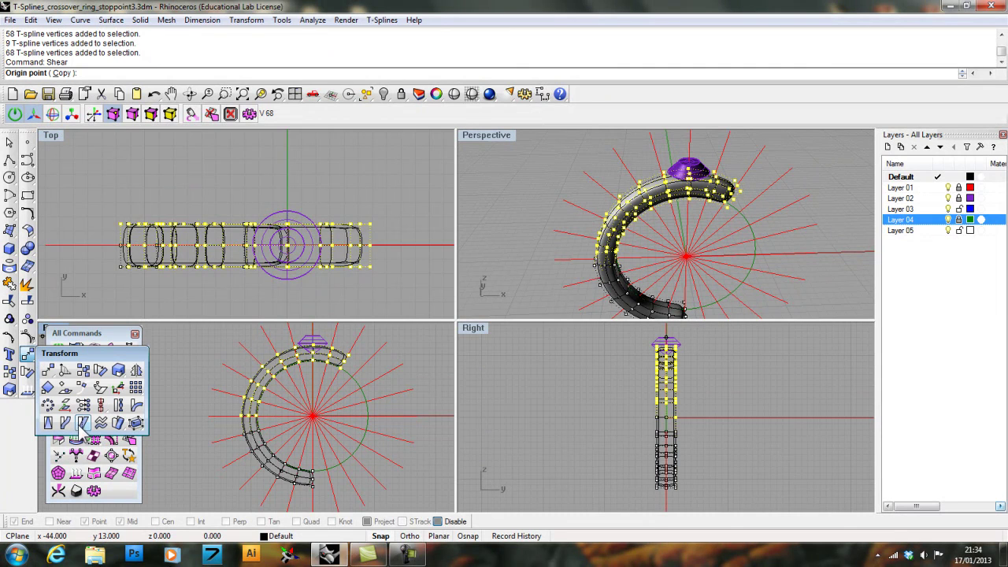
pyautogui.moveTo(126, 177)
pyautogui.mouseDown(button='right')
pyautogui.moveTo(160, 165)
pyautogui.moveTo(134, 182)
pyautogui.mouseUp(button='right')
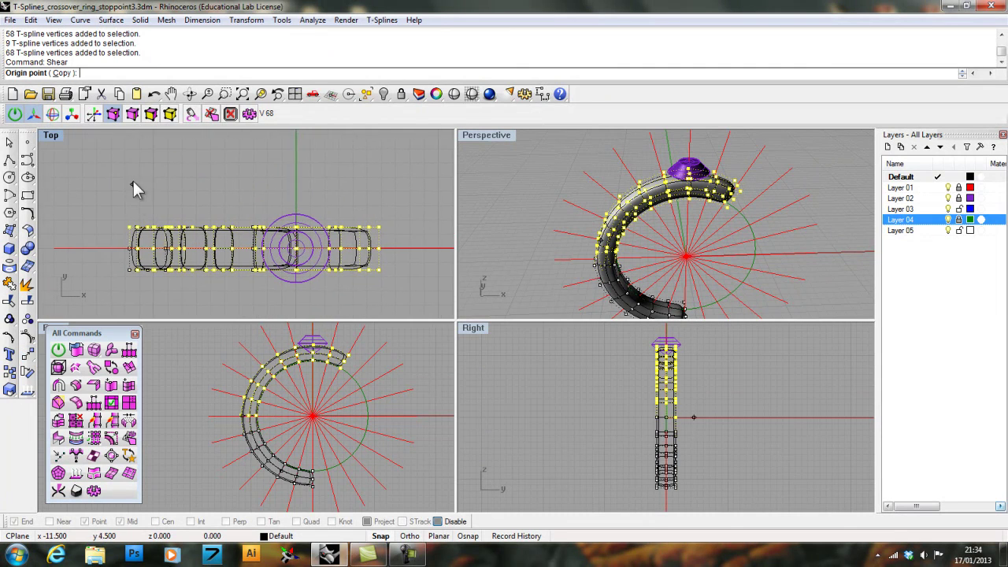
pyautogui.click(134, 252)
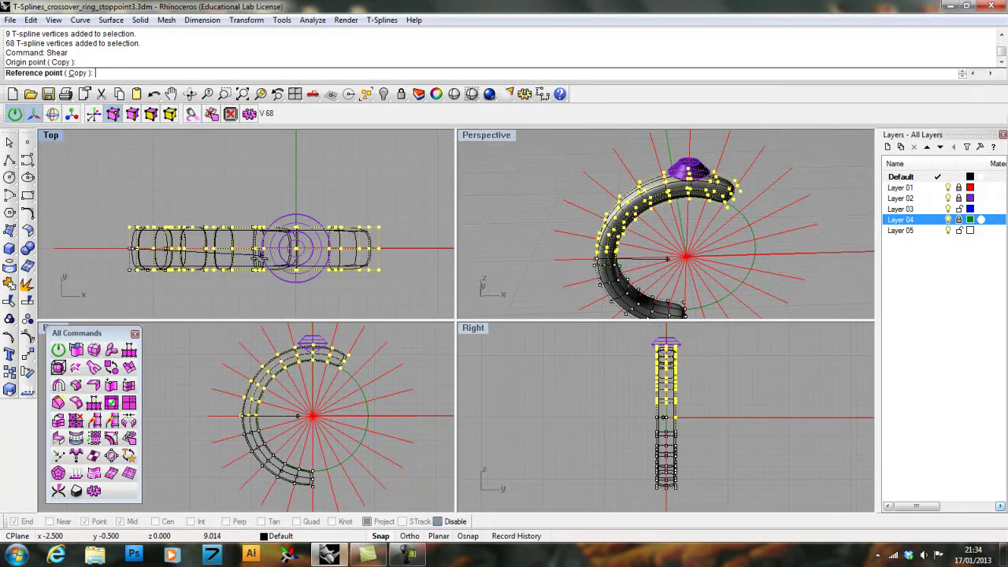
pyautogui.click(379, 250)
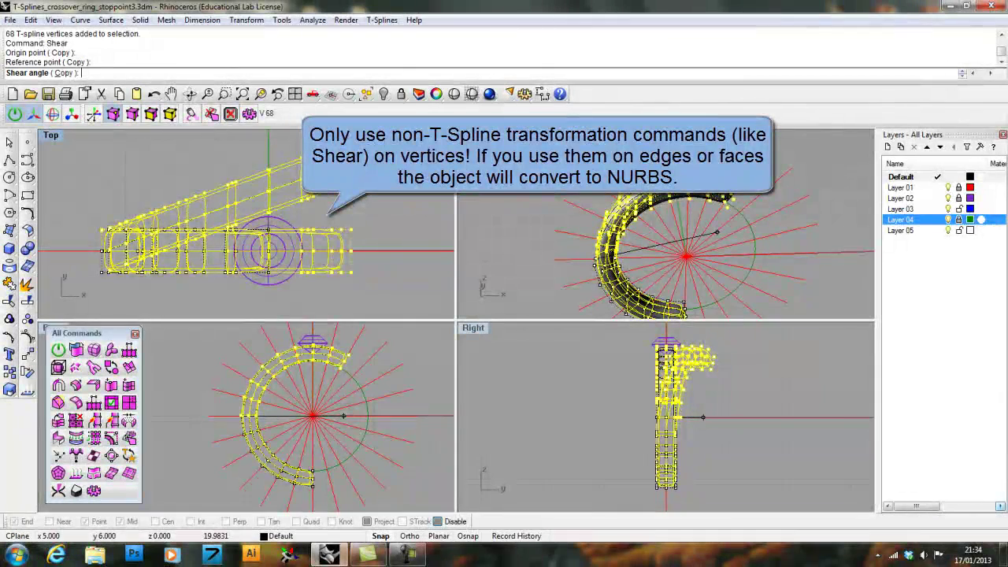
pyautogui.click(356, 155)
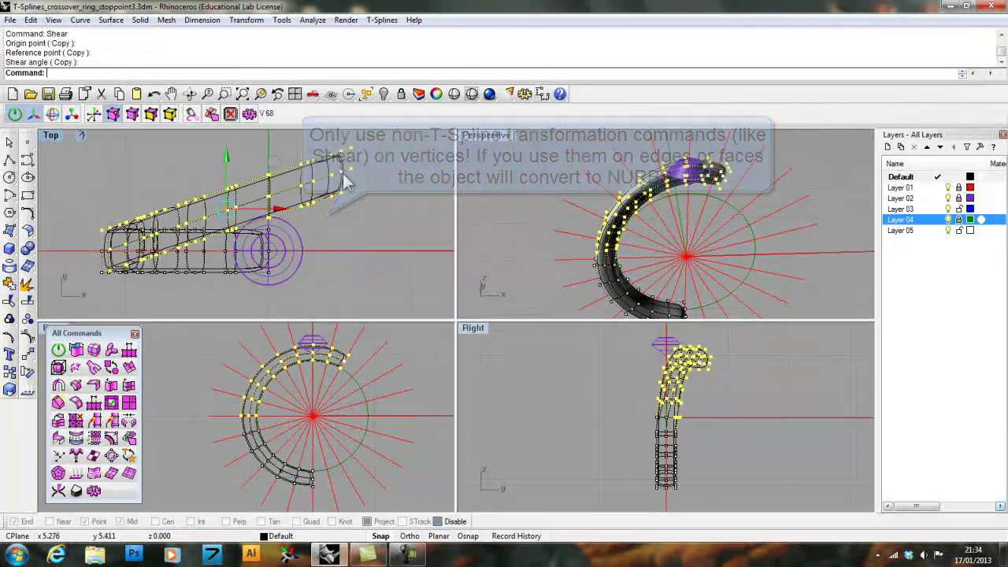
# Select the 17 vertices at the band's upper end and move them back toward the X axis so the band bends around the gemstone.
pyautogui.moveTo(595, 242); pyautogui.dragTo(733, 193, button='right')
pyautogui.click(355, 241)
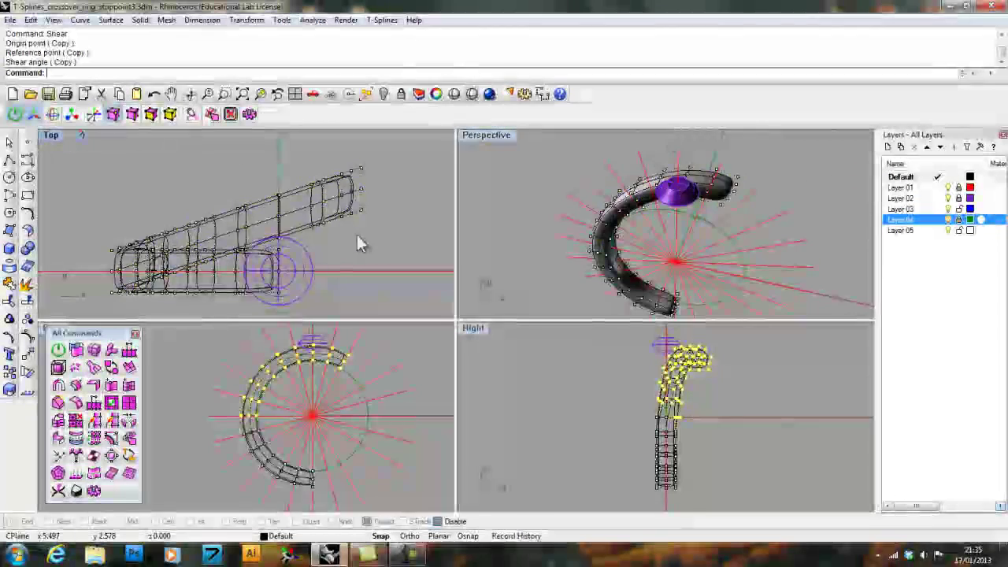
pyautogui.moveTo(336, 151); pyautogui.dragTo(386, 248)
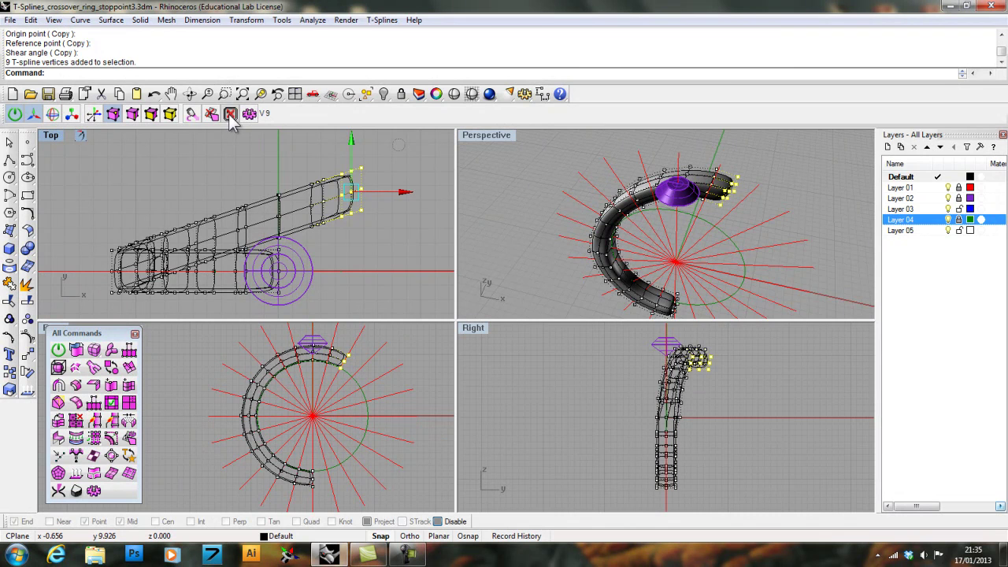
pyautogui.moveTo(352, 146); pyautogui.dragTo(378, 252)
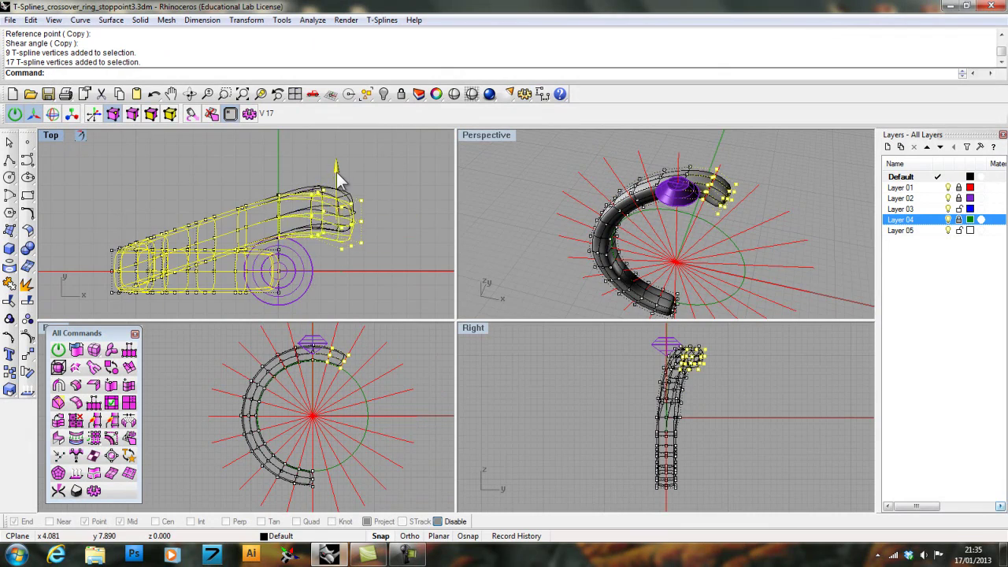
pyautogui.press('Escape')
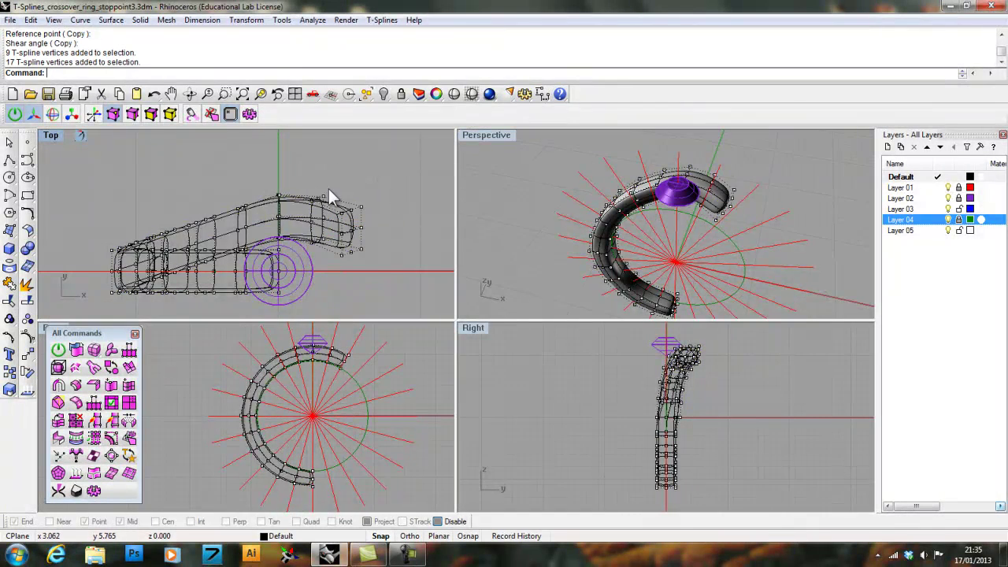
# Delete the four end faces at the bottom of the band, opposite the gemstone.
pyautogui.moveTo(679, 270); pyautogui.dragTo(719, 241, button='right')
pyautogui.moveTo(654, 295); pyautogui.dragTo(671, 292, button='right')
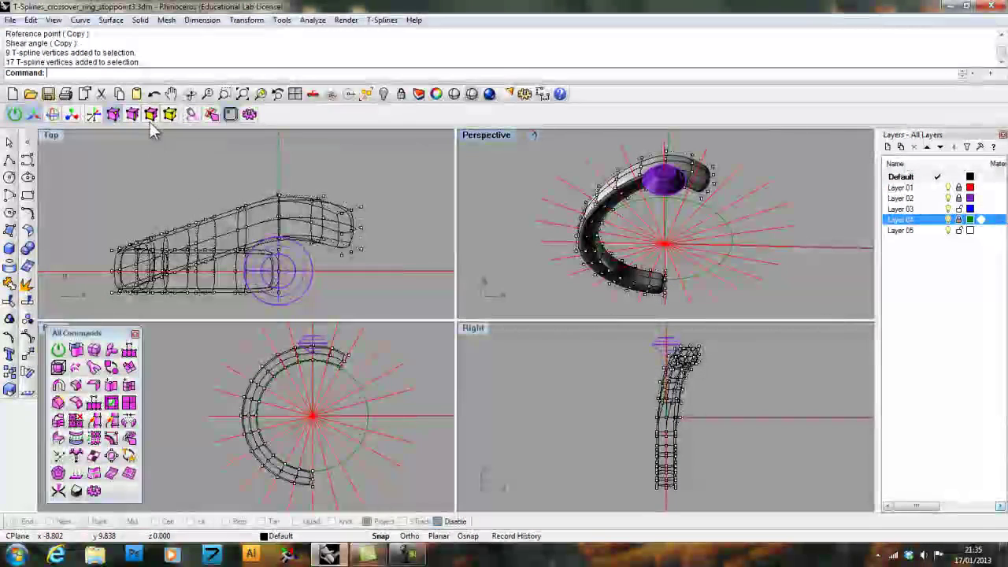
pyautogui.click(152, 117)
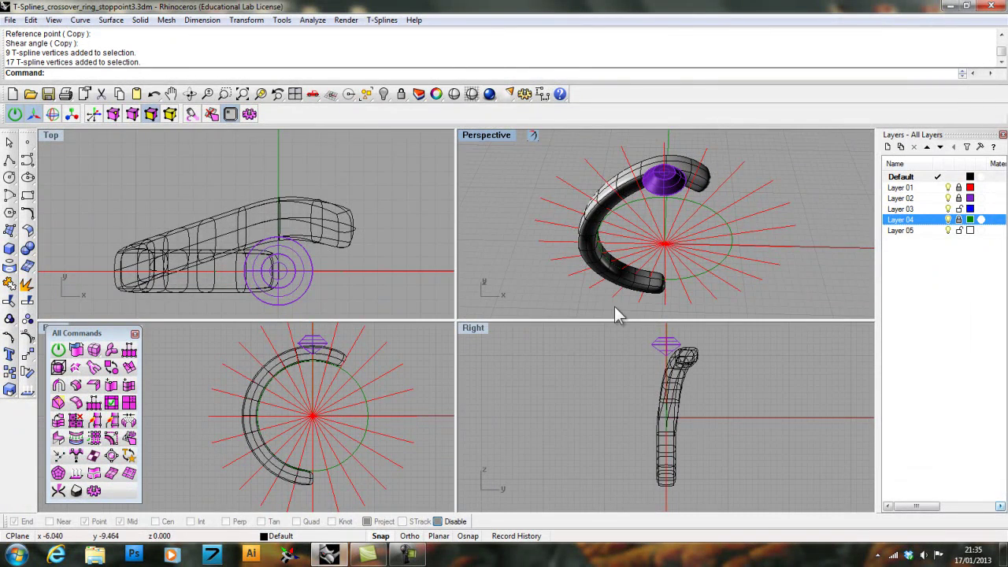
pyautogui.moveTo(677, 263); pyautogui.dragTo(681, 261)
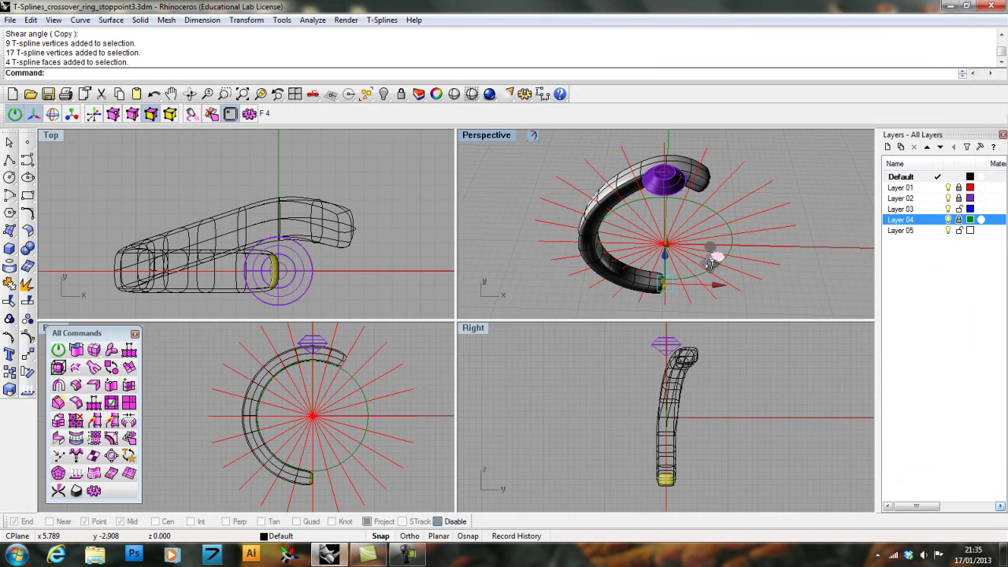
pyautogui.moveTo(713, 250); pyautogui.dragTo(583, 201, button='right')
pyautogui.scroll(7, 617, 261)
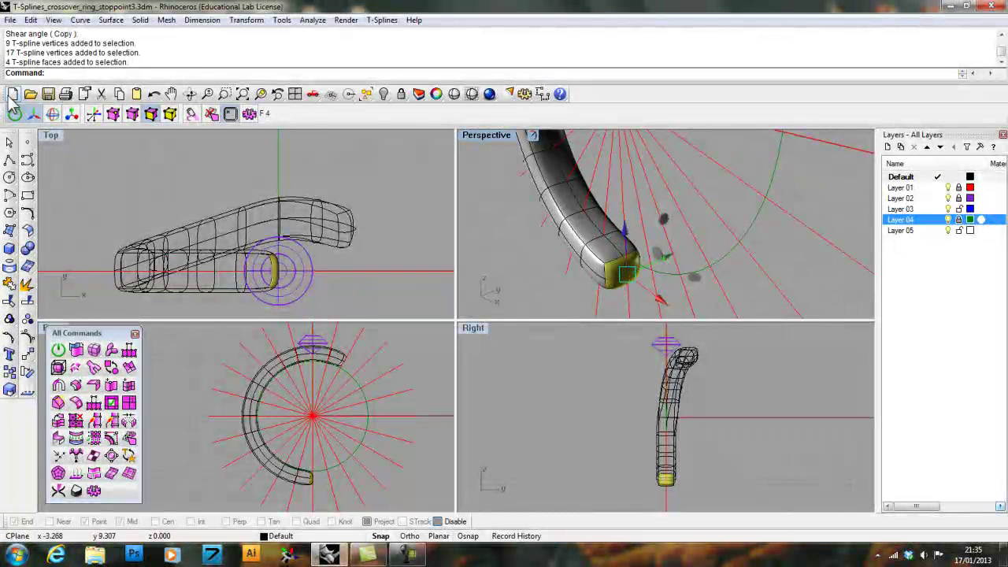
pyautogui.click(34, 115)
pyautogui.moveTo(583, 236); pyautogui.dragTo(628, 263, button='right')
pyautogui.press('Delete')
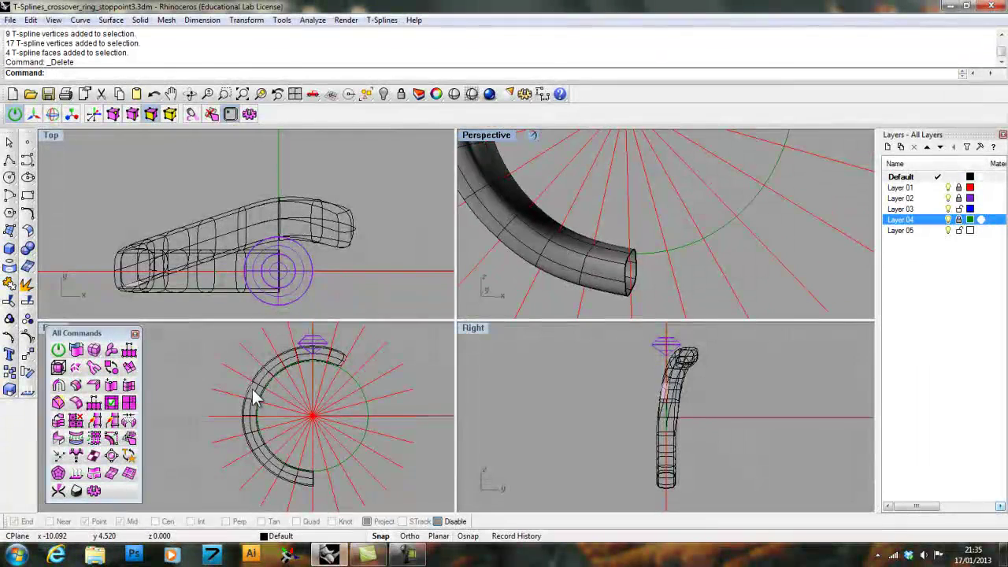
pyautogui.moveTo(694, 317); pyautogui.dragTo(640, 310, button='right')
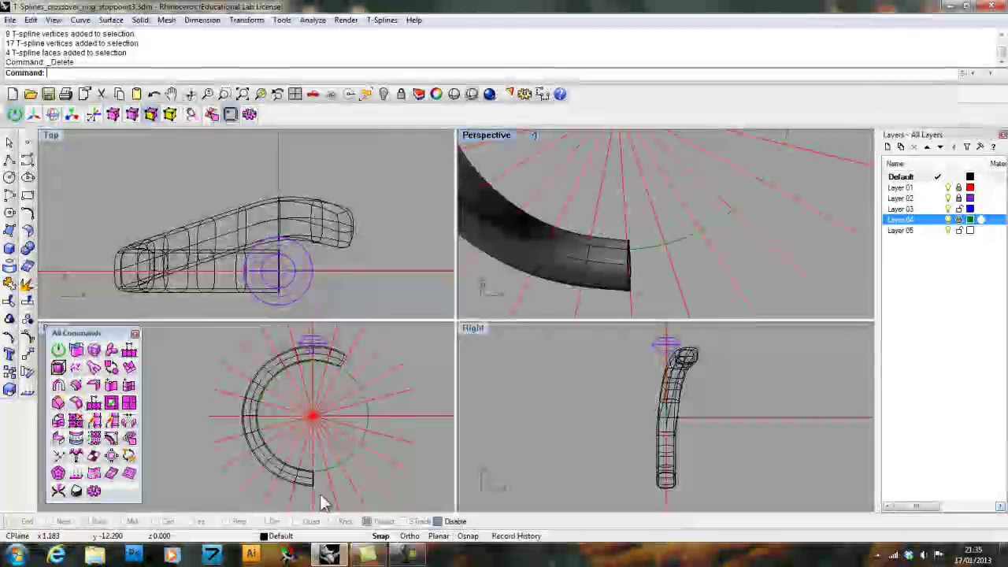
# Select the eight vertices around the band's open lower end, opposite the gemstone.
pyautogui.moveTo(699, 272)
pyautogui.mouseDown(button='right')
pyautogui.moveTo(581, 266)
pyautogui.moveTo(693, 276)
pyautogui.mouseUp(button='right')
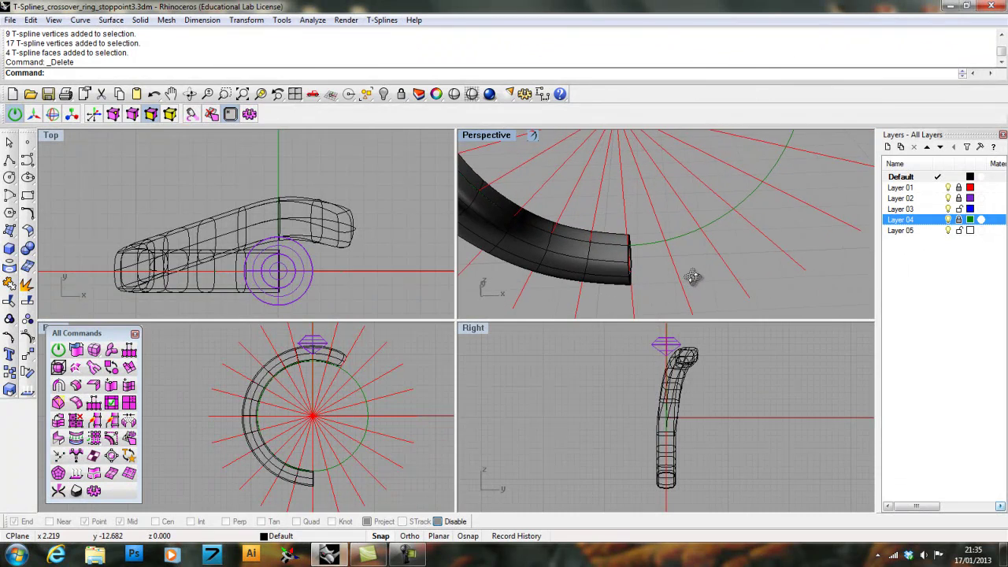
pyautogui.scroll(5, 307, 240)
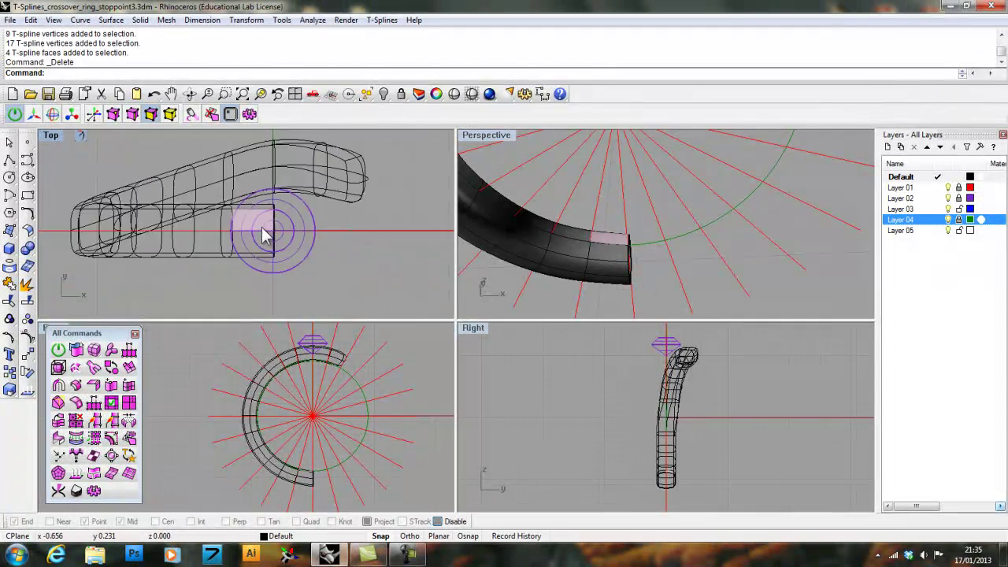
pyautogui.scroll(1, 264, 235)
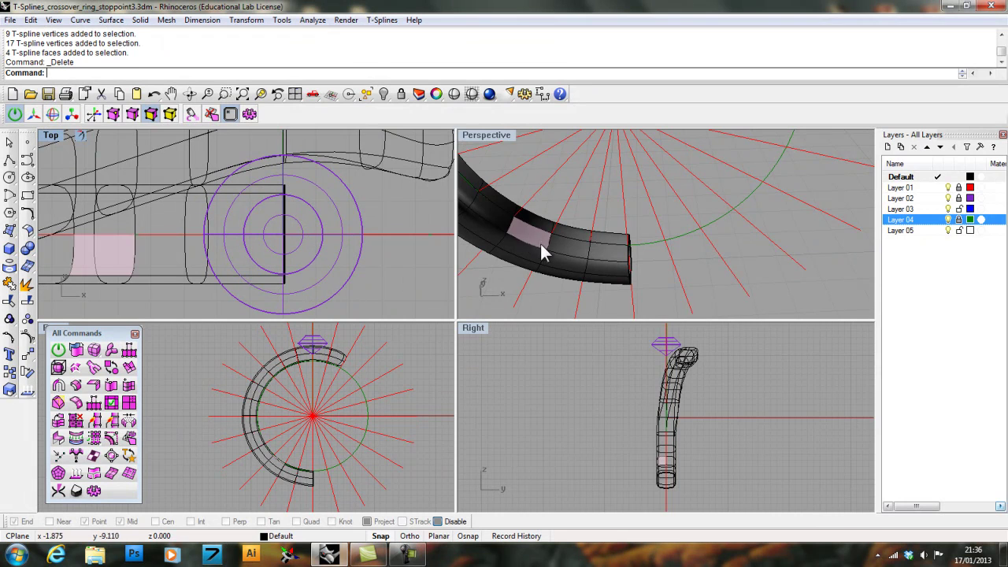
pyautogui.click(111, 112)
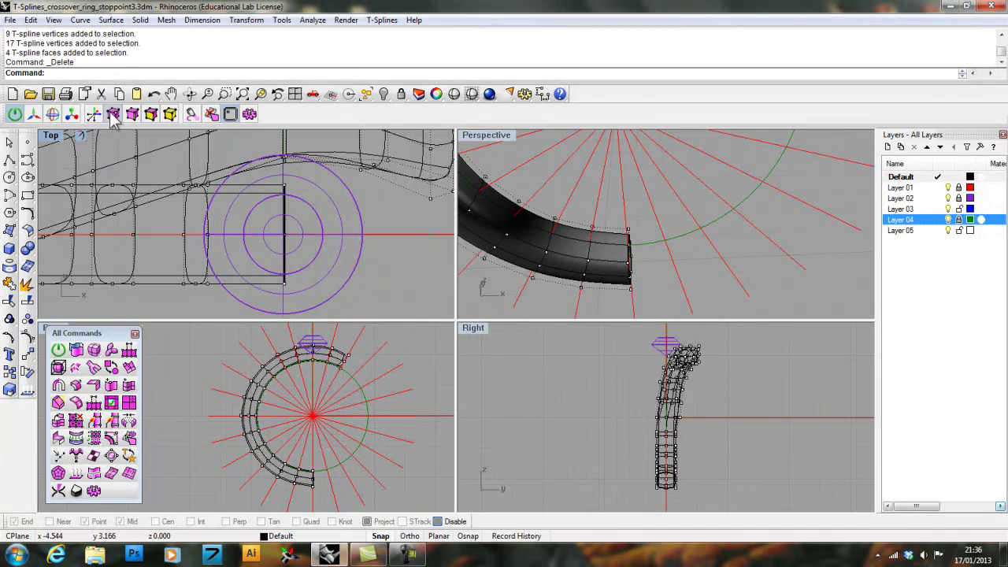
pyautogui.moveTo(610, 217); pyautogui.dragTo(653, 305)
pyautogui.scroll(5, 322, 438)
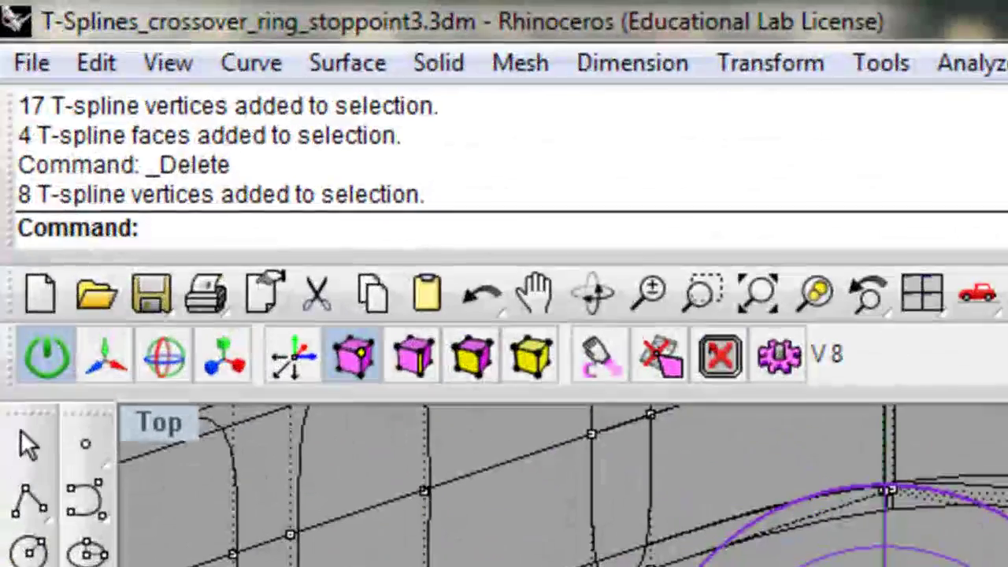
# Align the selected end vertices with SetPt in world X only, placing them on the ring's vertical centre line.
pyautogui.write('SetPt')
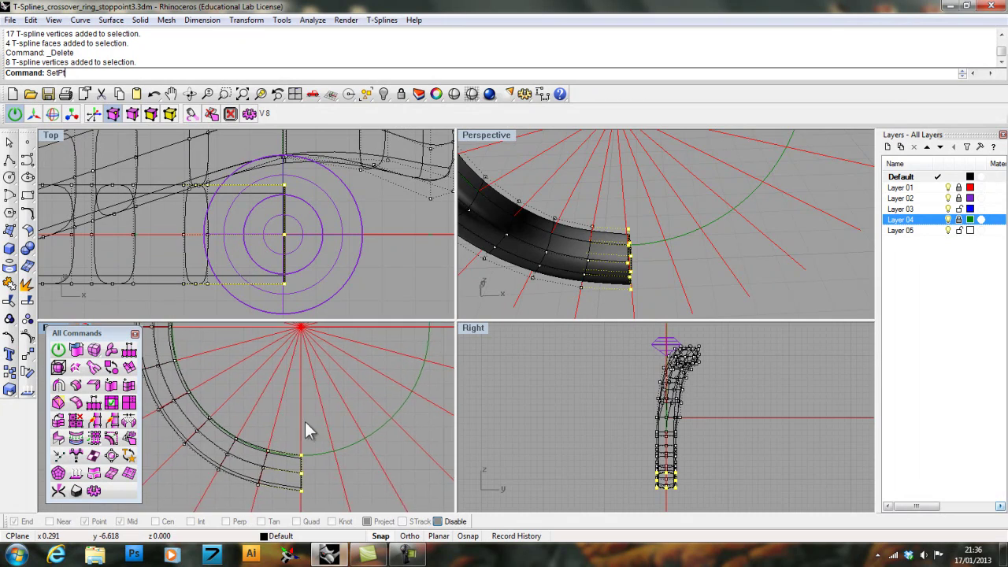
pyautogui.press('Return')
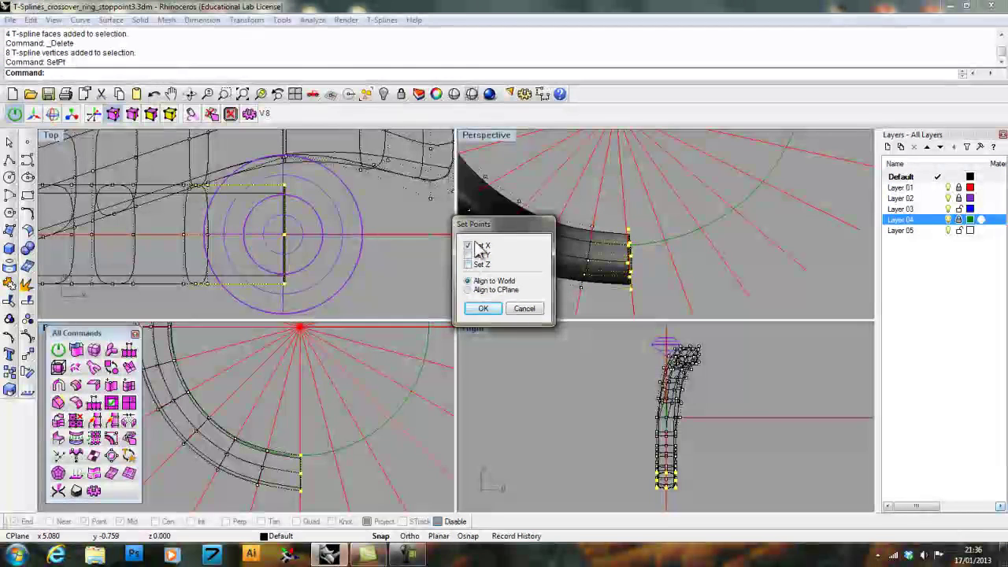
pyautogui.moveTo(295, 328); pyautogui.dragTo(300, 355, button='right')
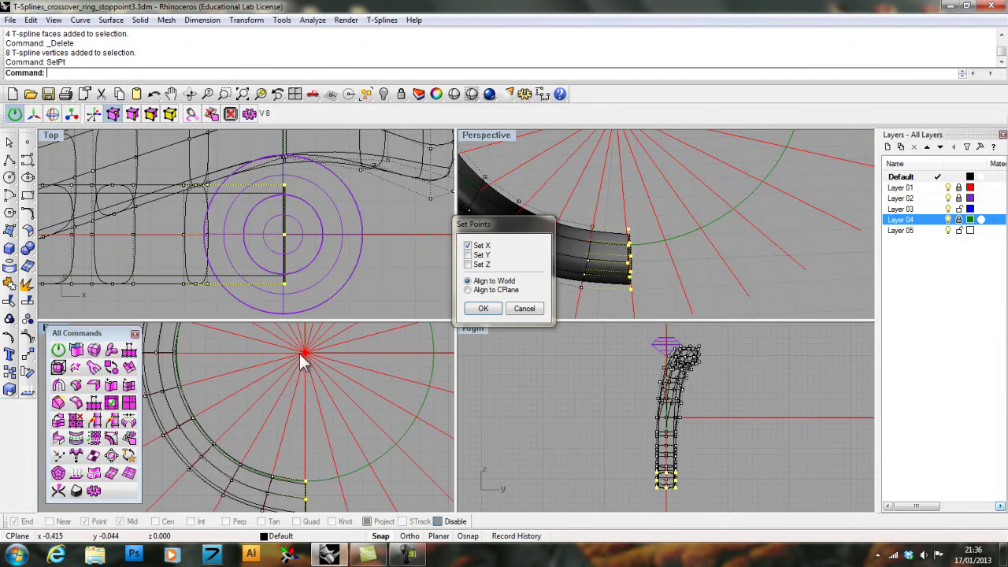
pyautogui.scroll(-2, 306, 356)
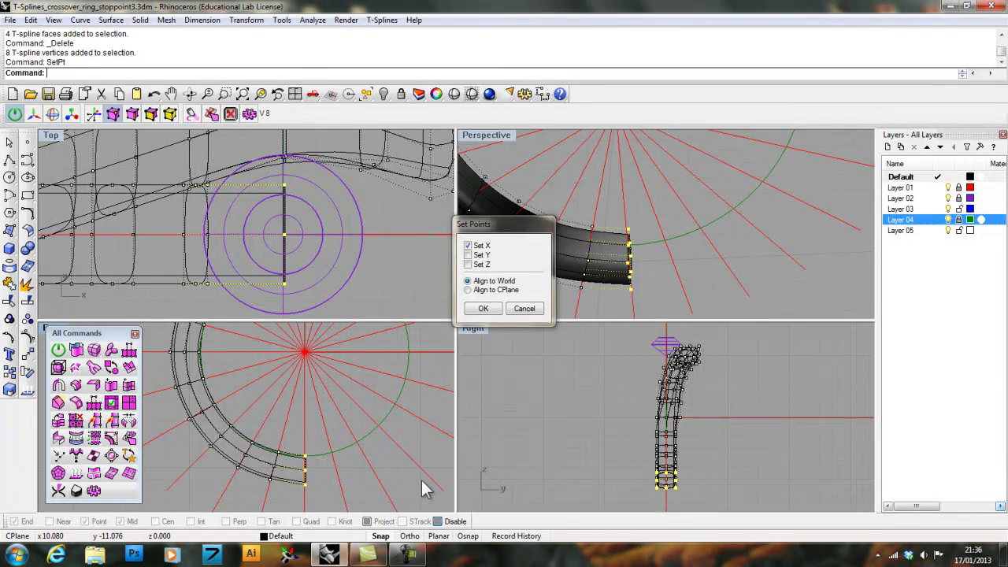
pyautogui.moveTo(140, 333); pyautogui.dragTo(117, 332)
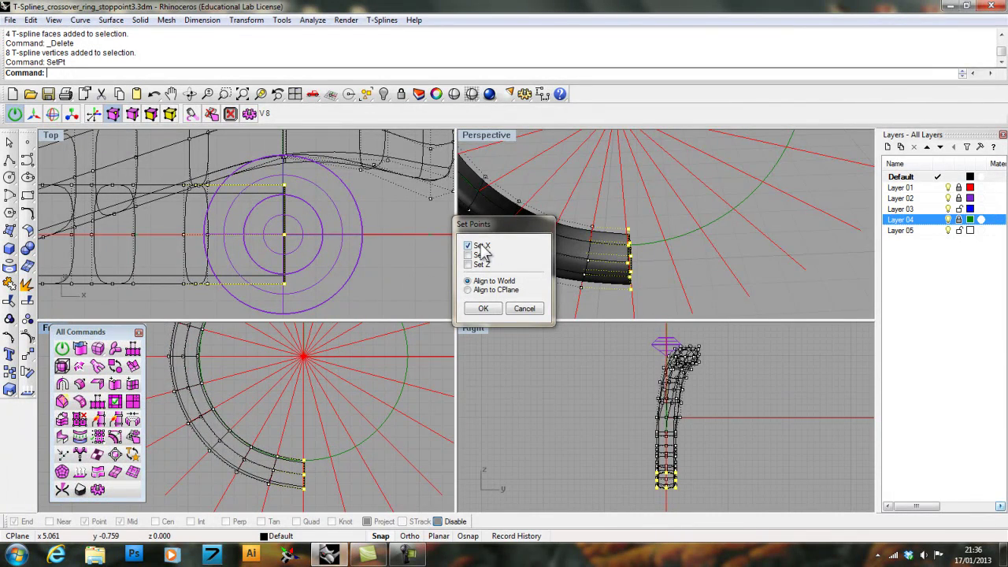
pyautogui.click(477, 309)
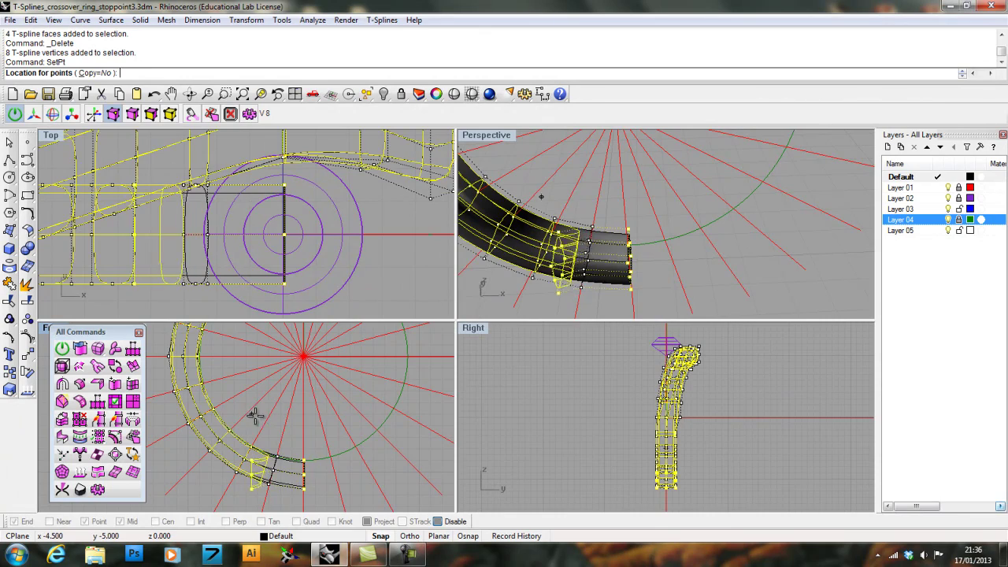
pyautogui.click(305, 429)
pyautogui.scroll(-4, 288, 414)
pyautogui.scroll(4, 290, 427)
pyautogui.scroll(-4, 287, 424)
pyautogui.moveTo(285, 396)
pyautogui.mouseDown(button='right')
pyautogui.moveTo(280, 427)
pyautogui.moveTo(288, 408)
pyautogui.mouseUp(button='right')
pyautogui.click(492, 399)
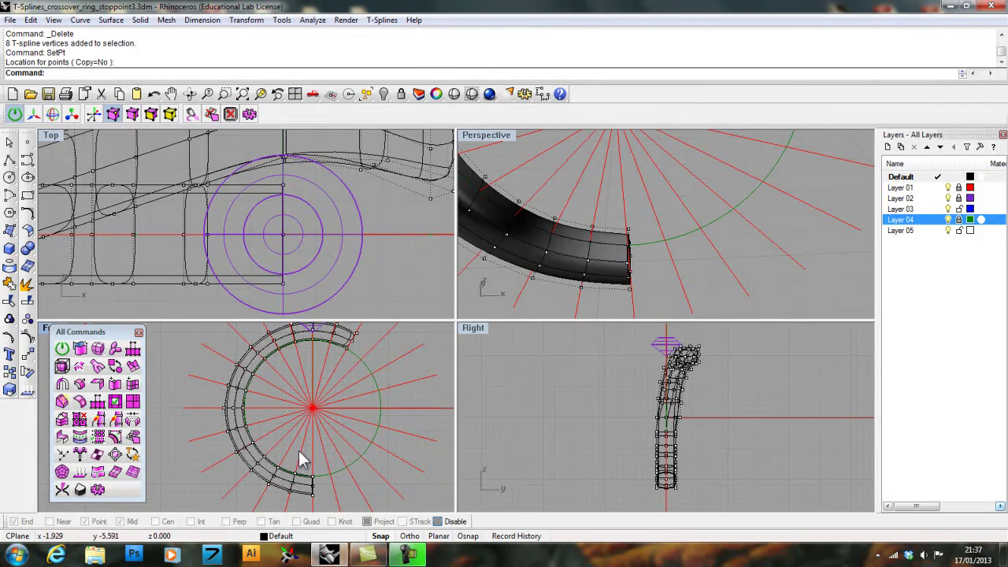
# Select the whole half band as a T-spline object.
pyautogui.click(169, 114)
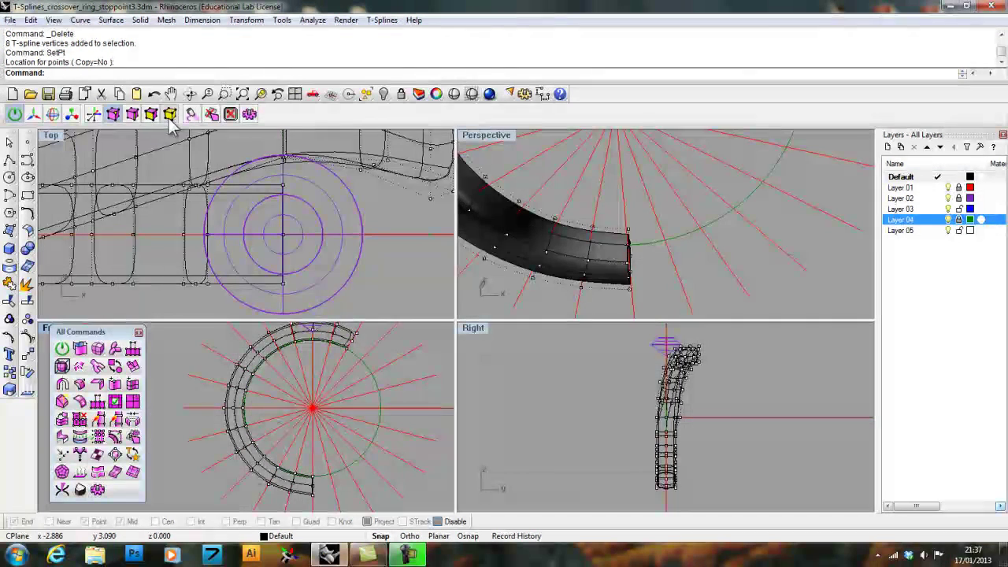
pyautogui.click(245, 374)
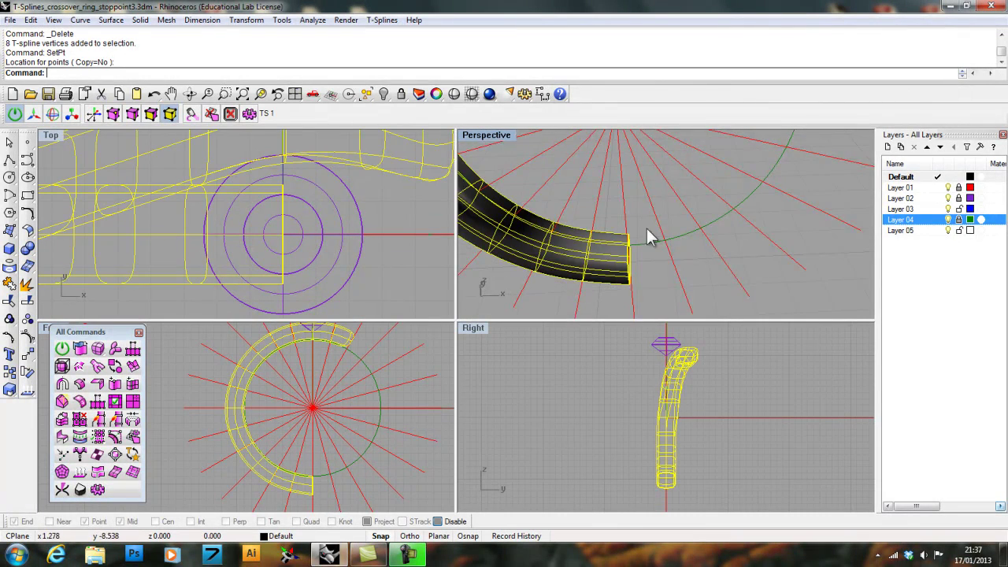
pyautogui.scroll(-8, 649, 230)
pyautogui.moveTo(670, 260); pyautogui.dragTo(611, 241, button='right')
pyautogui.scroll(5, 662, 144)
pyautogui.moveTo(650, 169); pyautogui.dragTo(650, 193, button='right')
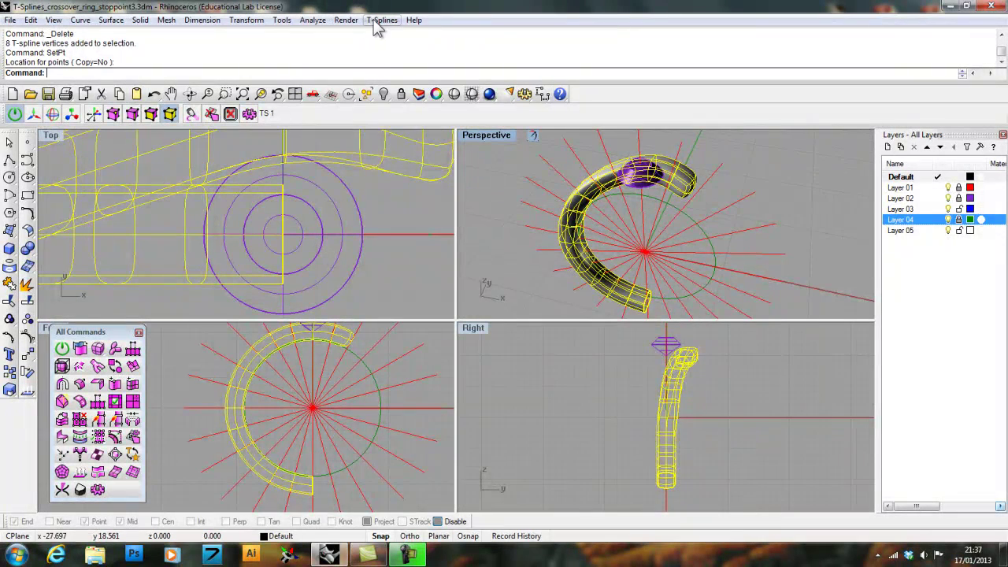
# Add T-splines symmetry to the selected band, using the Radial type with 2 segments.
pyautogui.click(378, 22)
pyautogui.moveTo(424, 234)
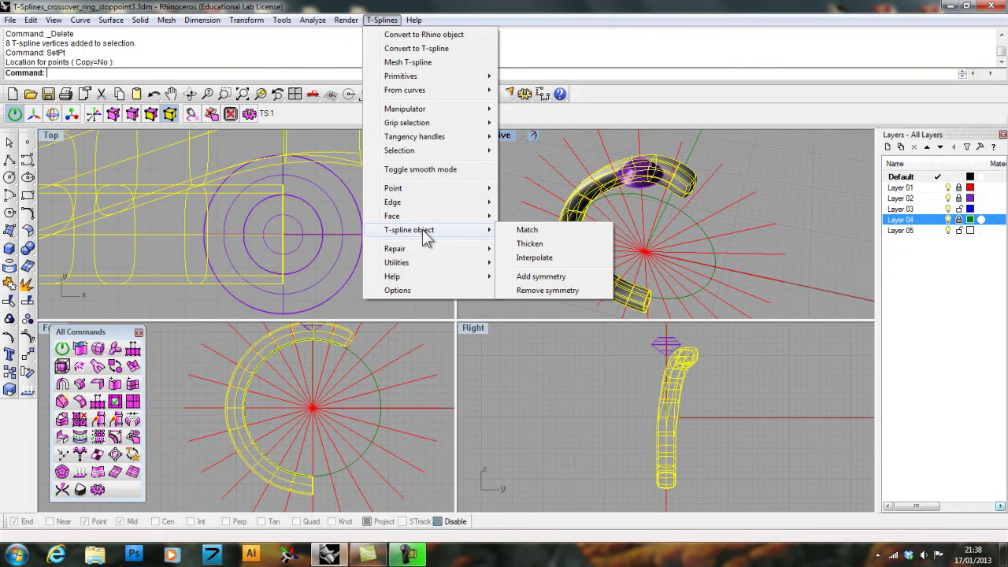
pyautogui.click(552, 277)
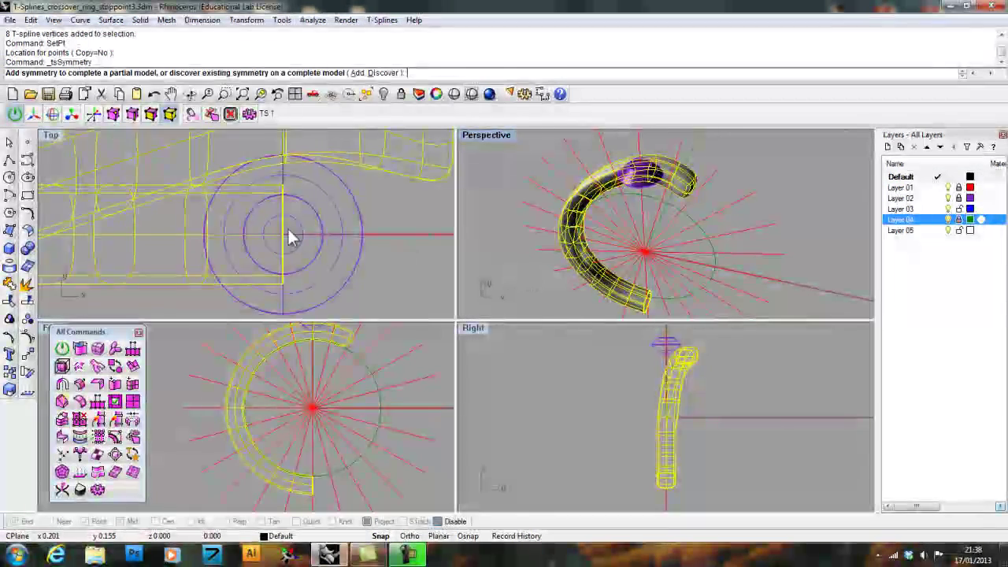
pyautogui.scroll(-5, 283, 236)
pyautogui.scroll(-5, 238, 245)
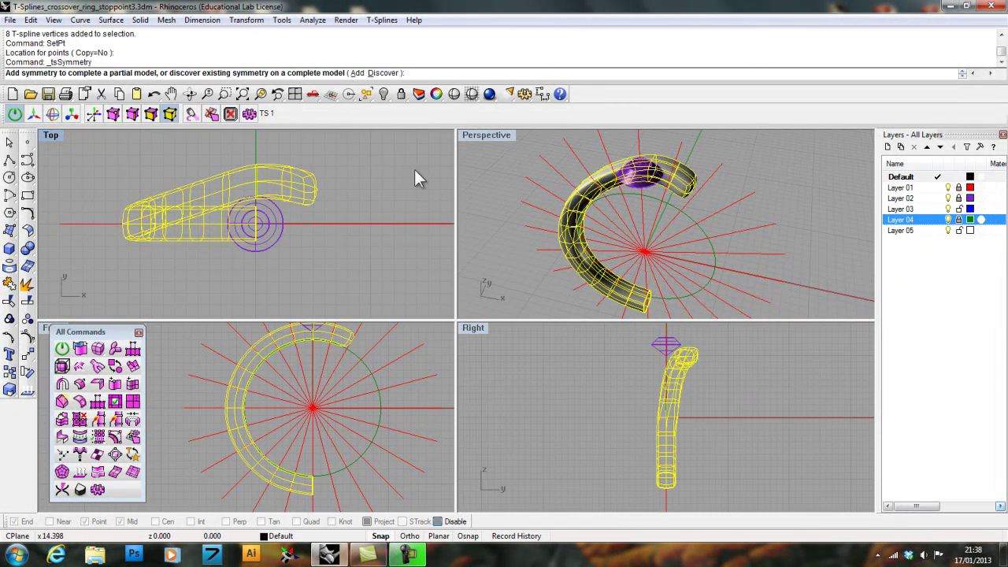
pyautogui.click(358, 72)
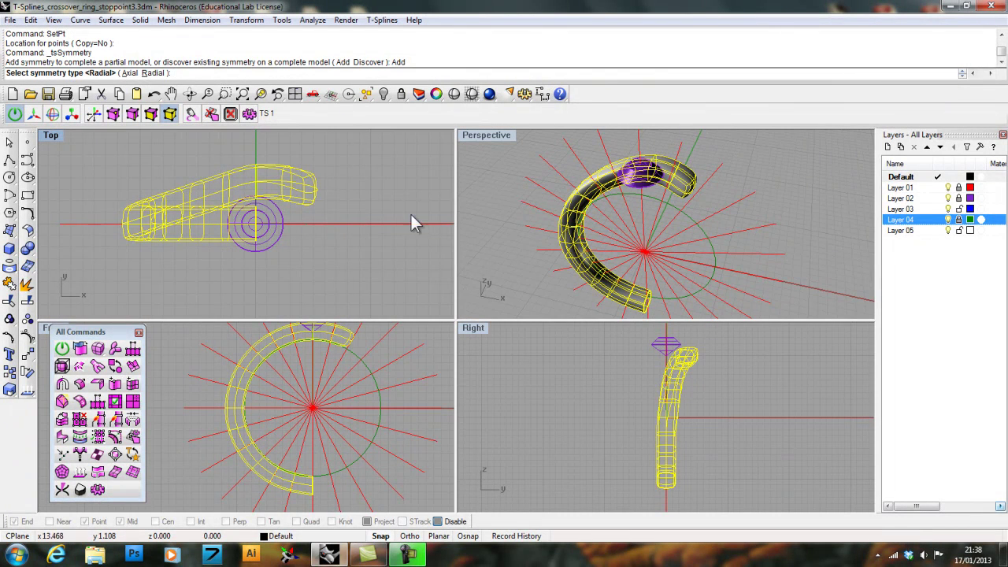
pyautogui.click(152, 72)
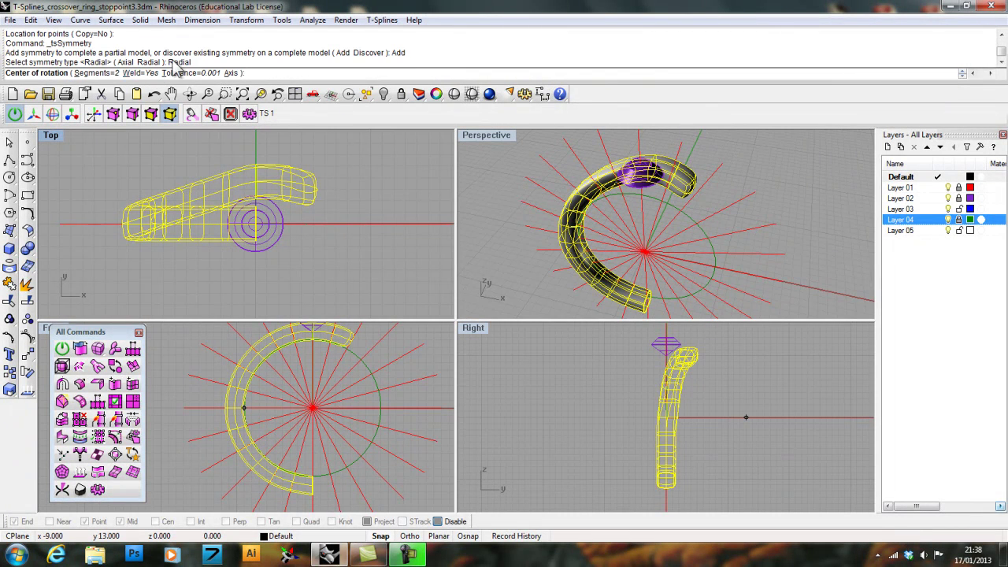
pyautogui.click(95, 73)
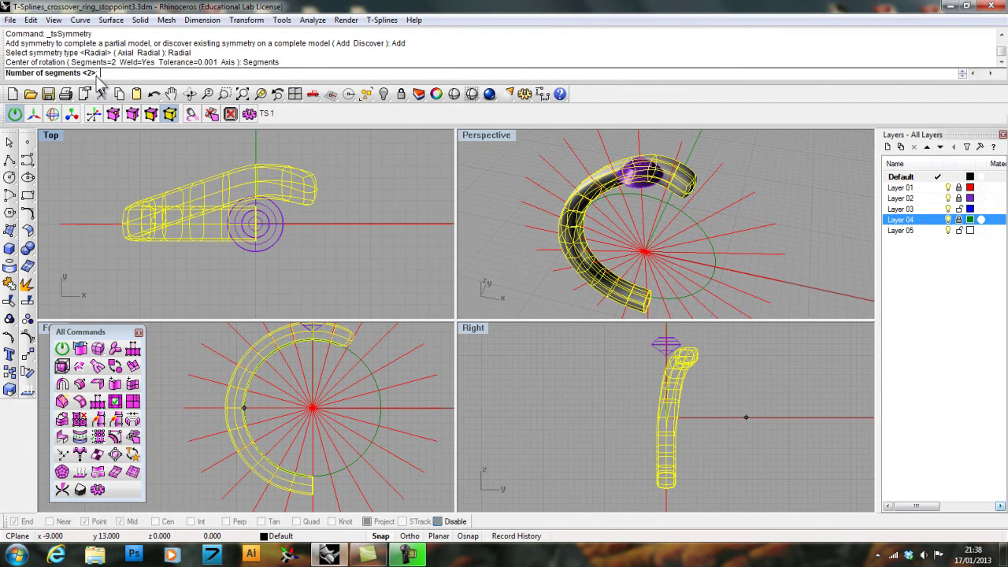
pyautogui.press('Return')
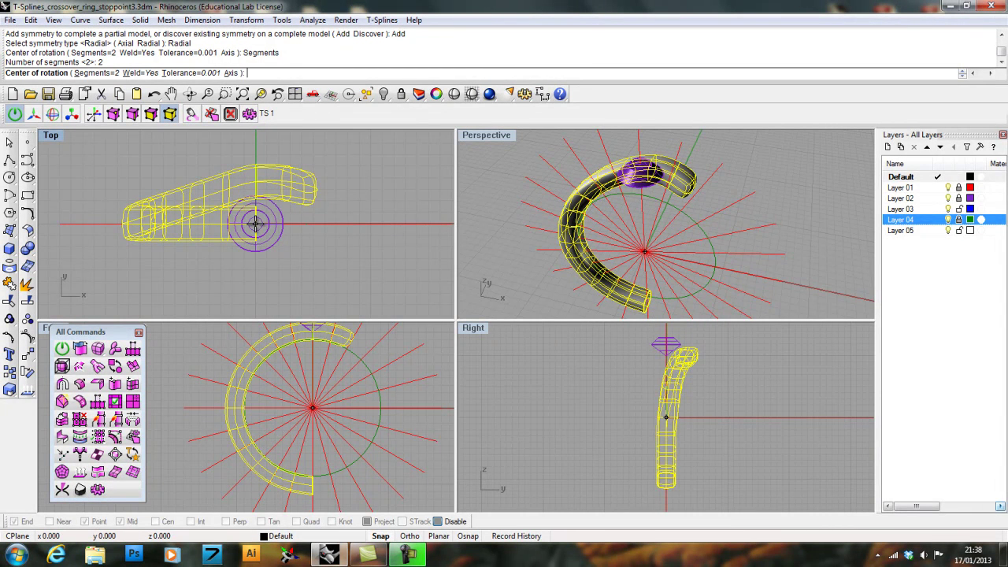
# Enable object snaps, centre the radial symmetry at the origin in the Top view, set both reference points along the Y axis, and deselect the ring.
pyautogui.click(446, 523)
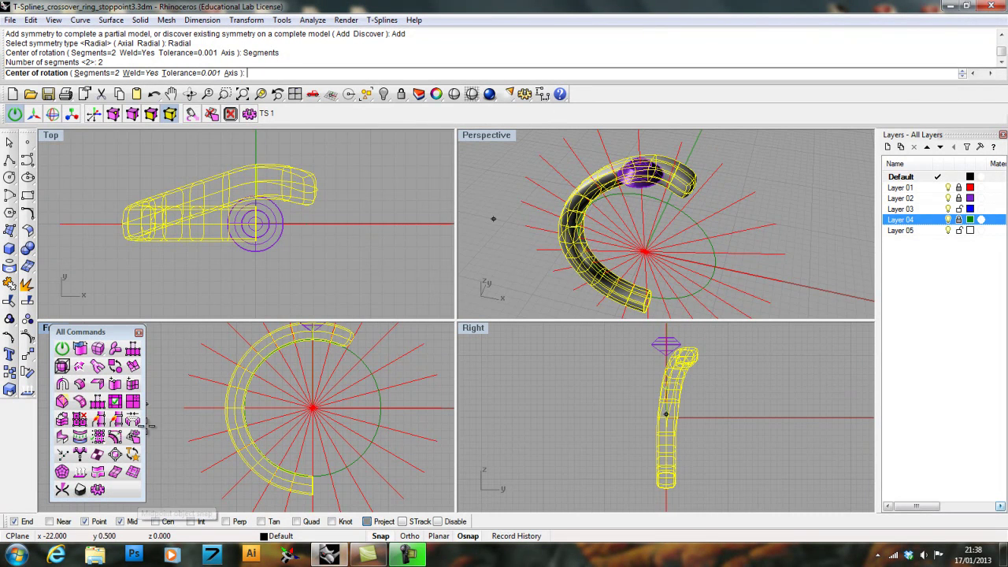
pyautogui.click(255, 225)
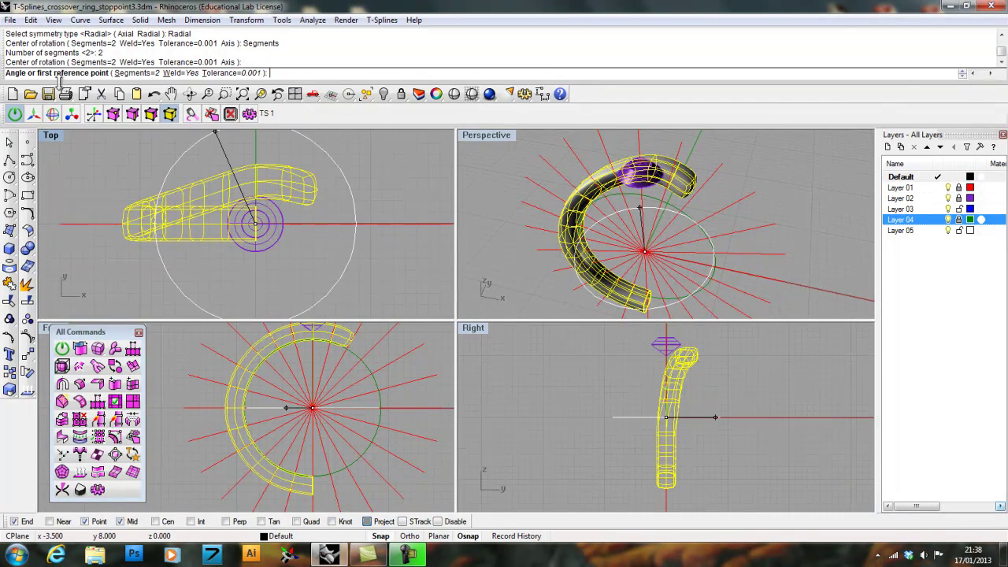
pyautogui.click(256, 148)
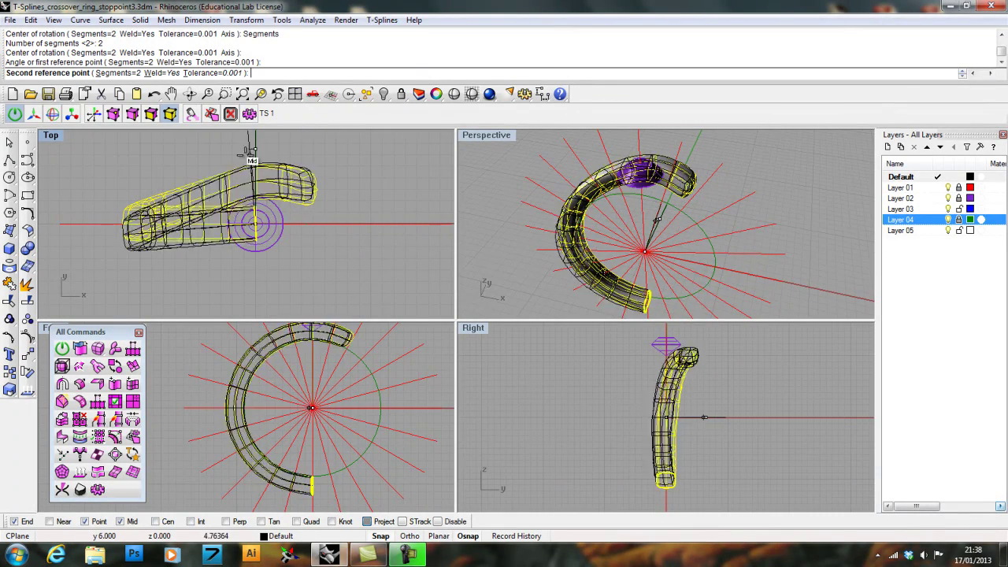
pyautogui.click(256, 291)
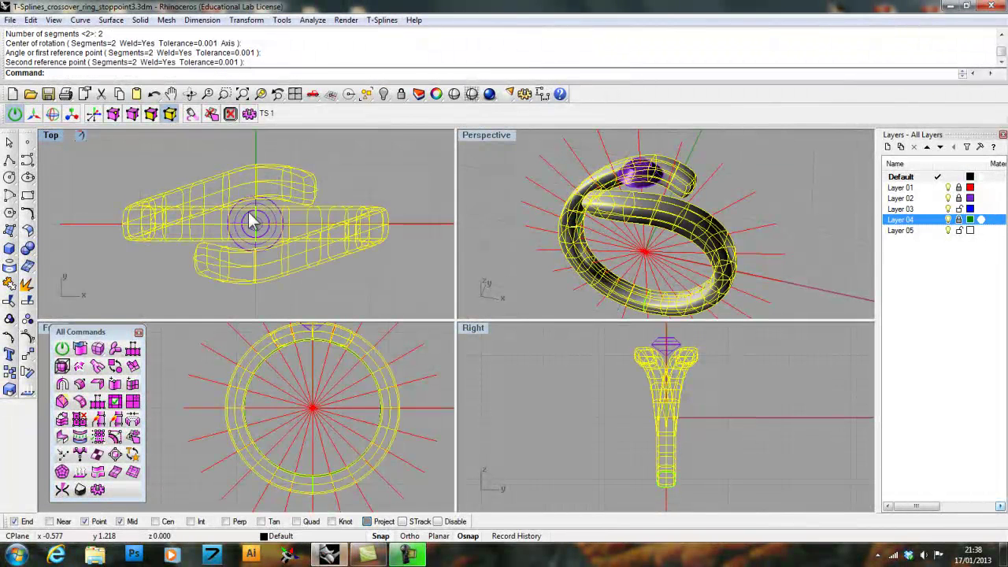
pyautogui.click(512, 243)
# Switch the ring to vertex editing with the Translate manipulator.
pyautogui.moveTo(512, 243); pyautogui.dragTo(688, 260, button='right')
pyautogui.moveTo(622, 266); pyautogui.dragTo(561, 200, button='right')
pyautogui.scroll(-5, 630, 252)
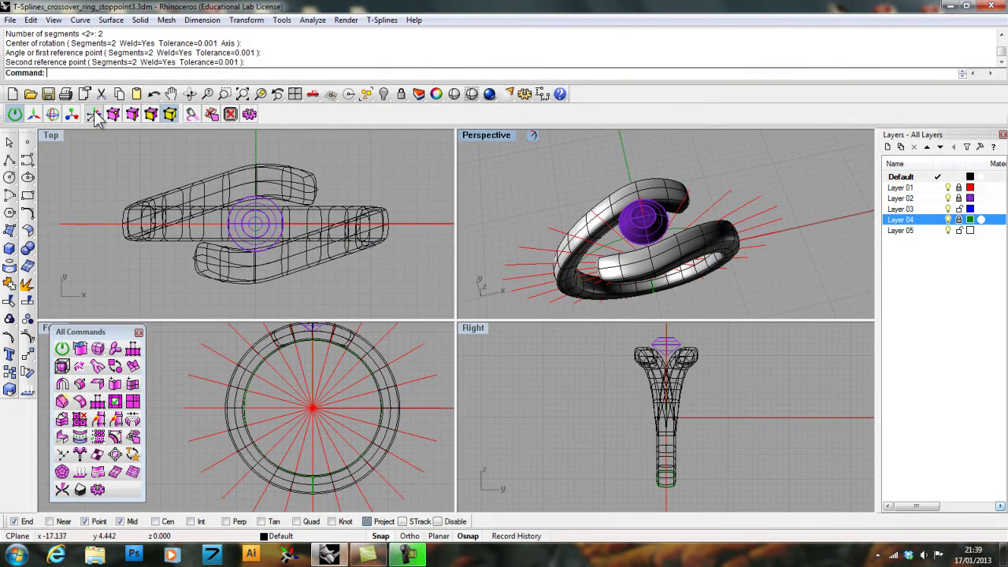
pyautogui.click(53, 114)
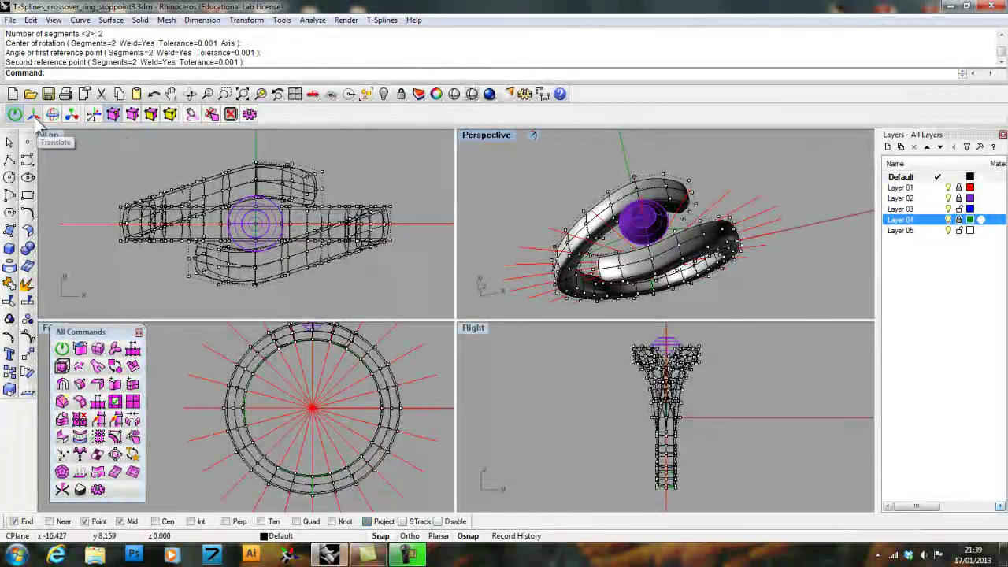
pyautogui.moveTo(604, 197); pyautogui.dragTo(651, 178, button='right')
pyautogui.moveTo(639, 168); pyautogui.dragTo(705, 182)
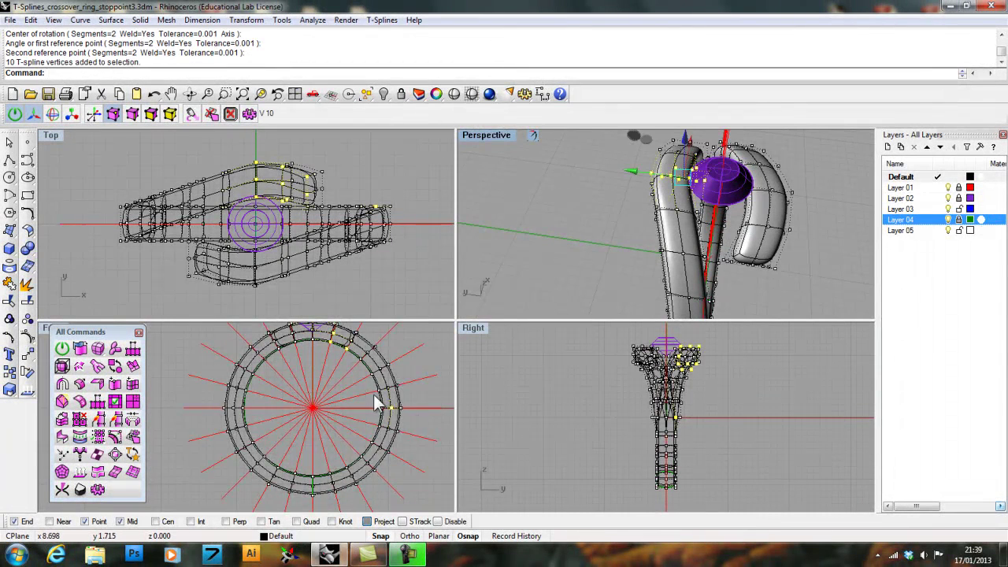
pyautogui.moveTo(374, 394); pyautogui.dragTo(358, 436, button='right')
pyautogui.click(579, 350)
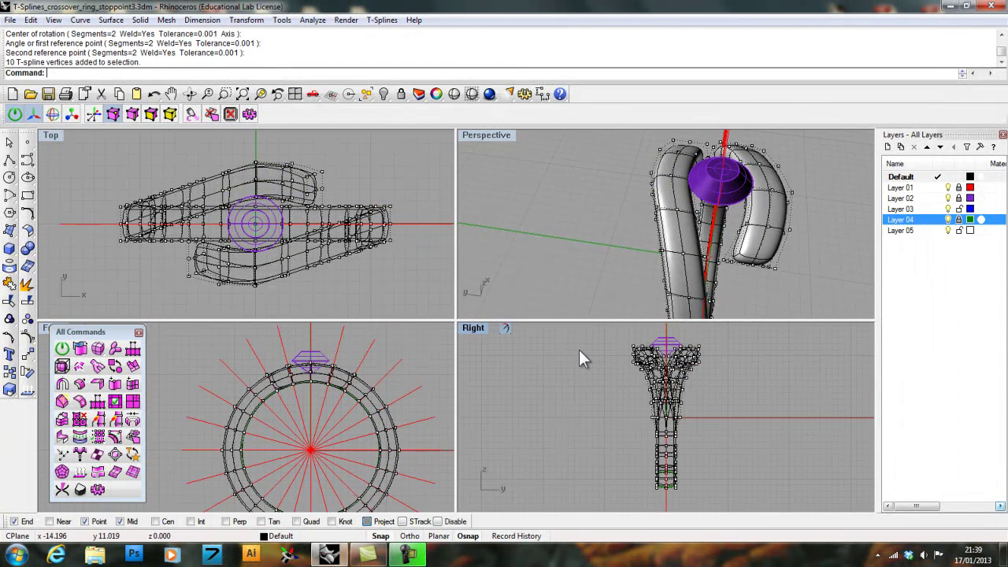
# Select the eight vertices of the band section beside the gemstone and raise them vertically to form a peak at the gemstone's height.
pyautogui.moveTo(658, 206); pyautogui.dragTo(386, 217, button='right')
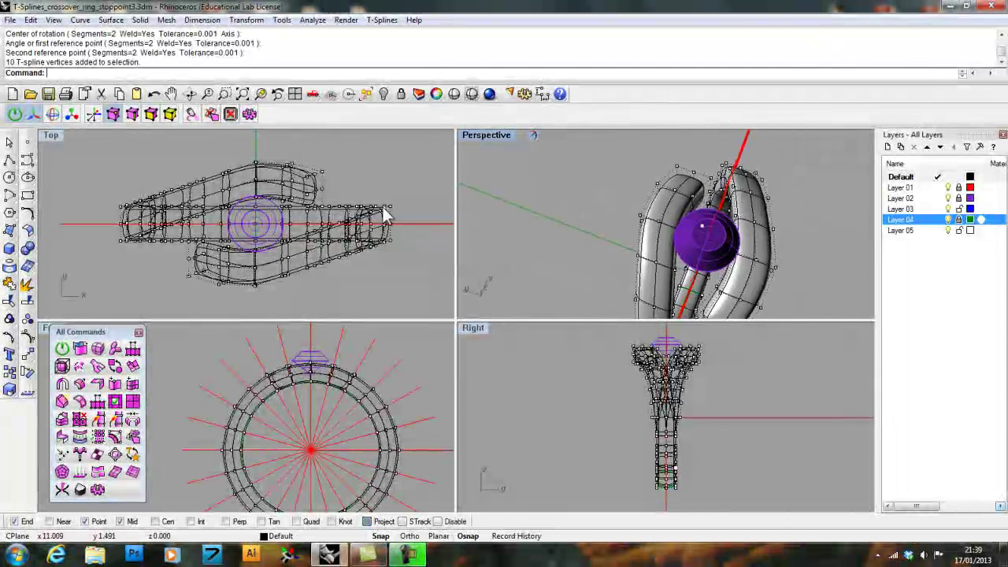
pyautogui.moveTo(231, 148); pyautogui.dragTo(270, 210)
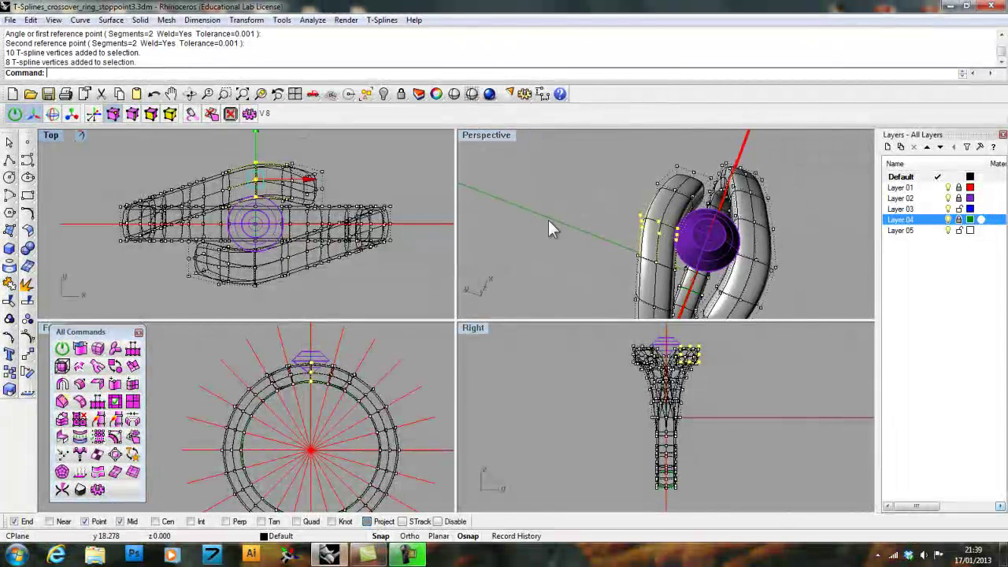
pyautogui.moveTo(547, 226); pyautogui.dragTo(464, 383, button='right')
pyautogui.moveTo(320, 382); pyautogui.dragTo(307, 400, button='right')
pyautogui.hotkey('ctrl', 'a')
pyautogui.press('Escape')
pyautogui.moveTo(567, 228); pyautogui.dragTo(574, 189, button='right')
pyautogui.moveTo(640, 244); pyautogui.dragTo(607, 224, button='right')
# Select the three outer vertices at the band's tip and move them toward the X axis in the Top view to taper the end.
pyautogui.moveTo(303, 154); pyautogui.dragTo(333, 183)
pyautogui.moveTo(317, 176); pyautogui.dragTo(302, 215, button='right')
pyautogui.moveTo(300, 159); pyautogui.dragTo(300, 167)
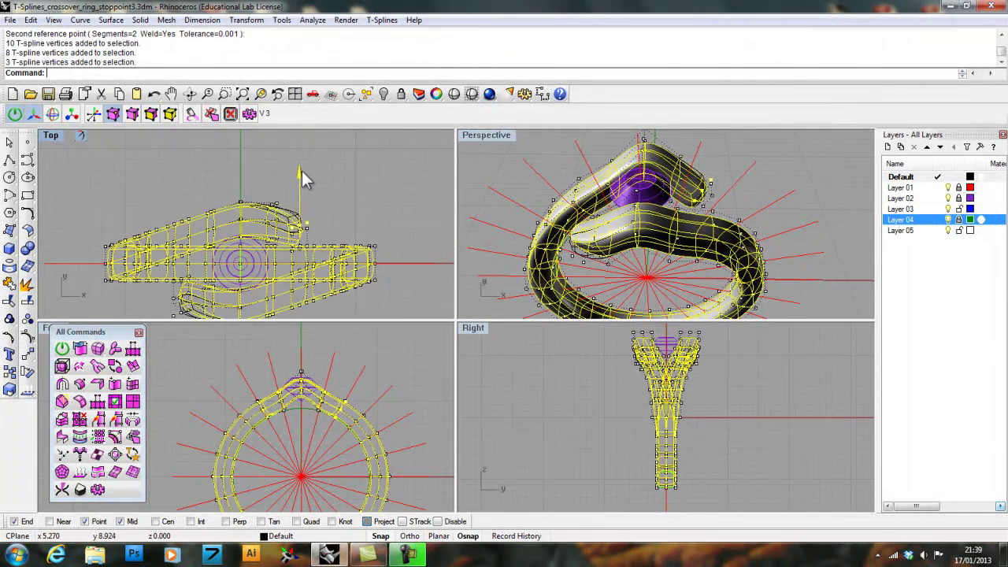
# Select the six vertices on the inner side of the band's peak below the gemstone and lower them vertically toward the finger circle in the Front view.
pyautogui.moveTo(646, 204); pyautogui.dragTo(726, 235, button='right')
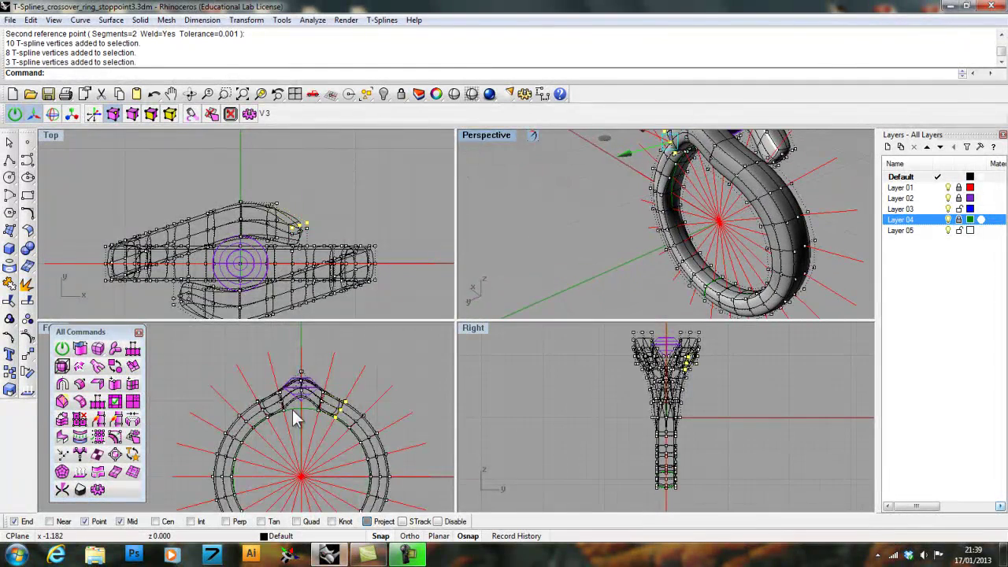
pyautogui.scroll(3, 295, 420)
pyautogui.click(316, 381)
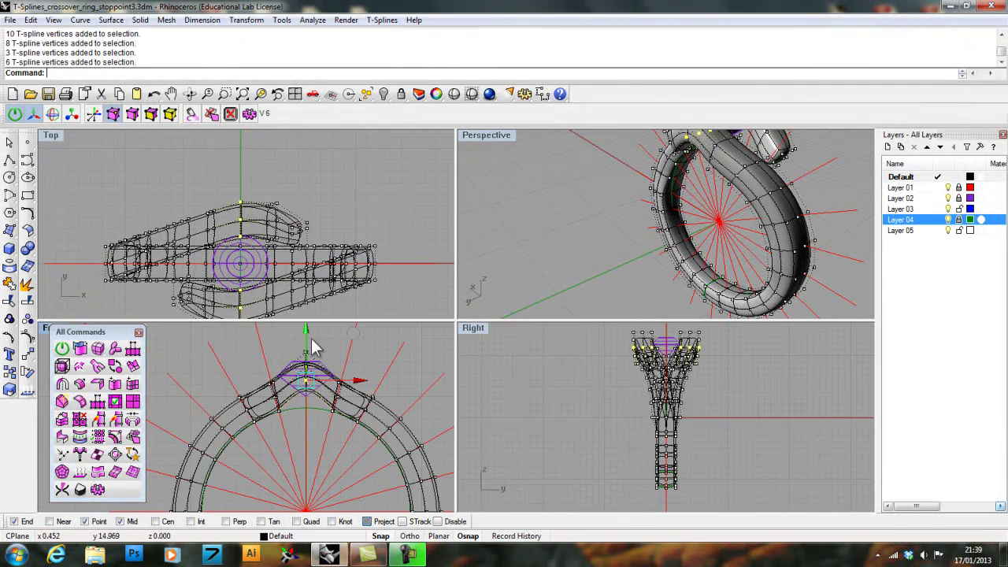
pyautogui.click(307, 367)
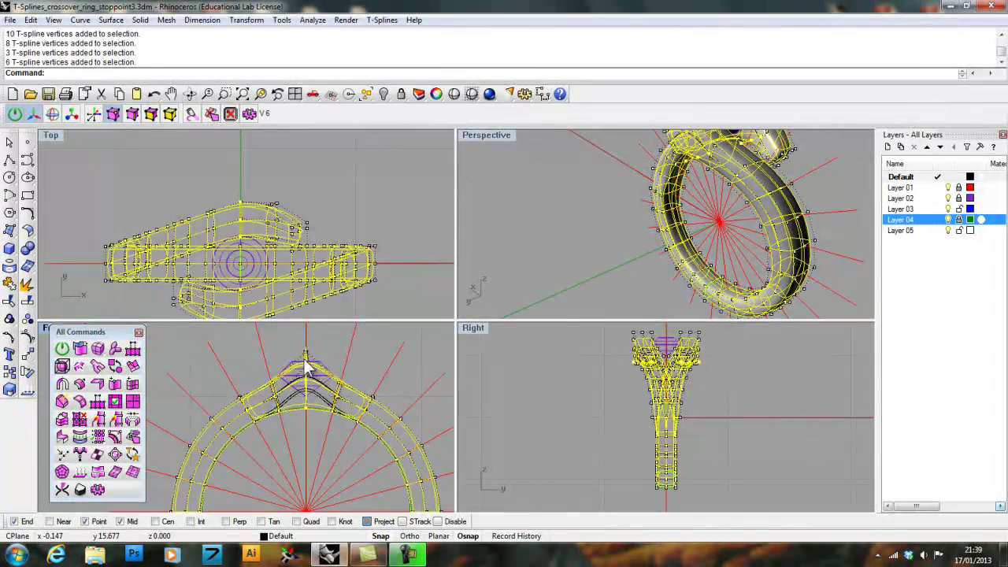
pyautogui.click(298, 383)
pyautogui.press('Escape')
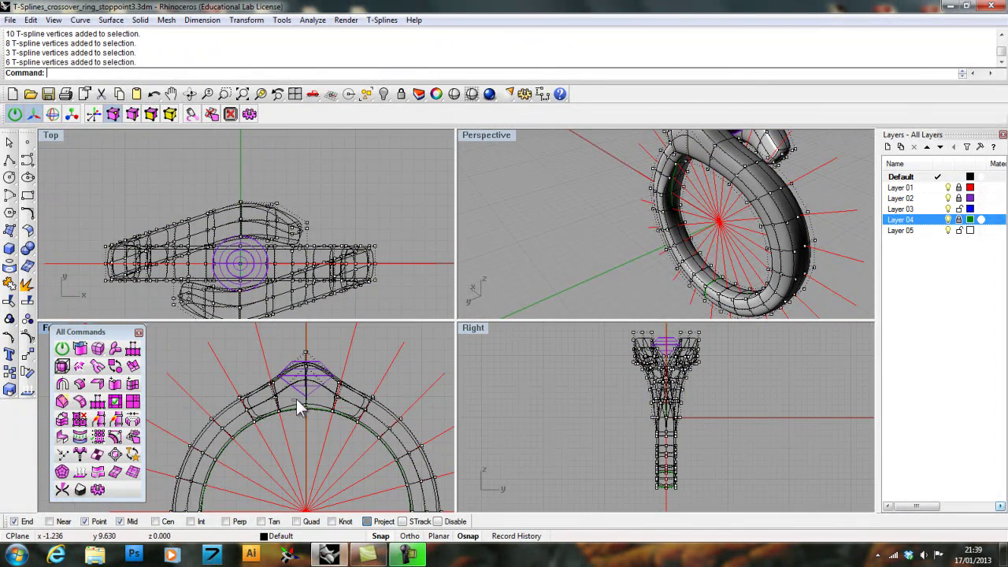
pyautogui.moveTo(314, 365); pyautogui.dragTo(314, 362)
pyautogui.doubleClick(308, 355)
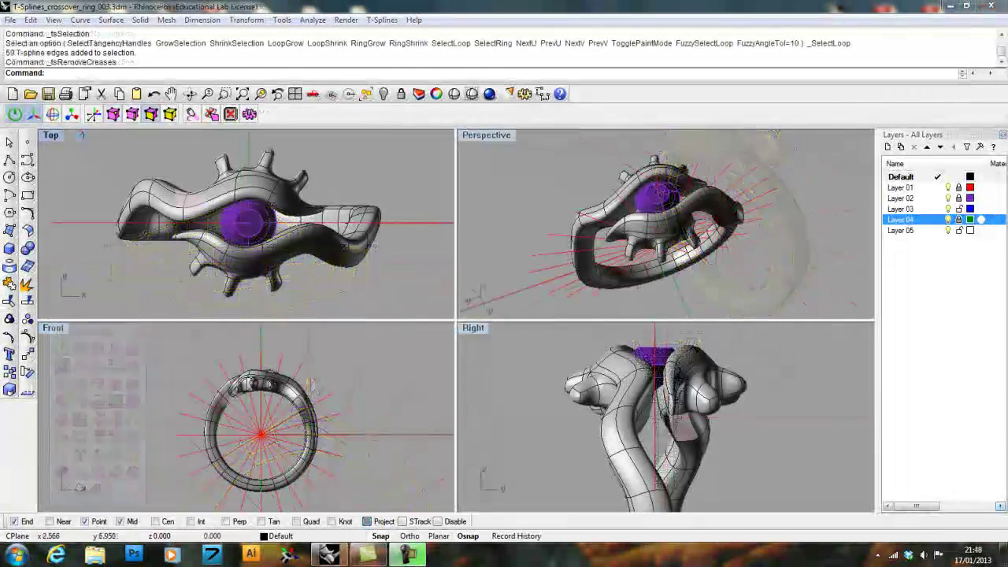
# Switch to face editing, select the end face of the ring's middle prong, and pull it outward in the Top view to lengthen the prong.
pyautogui.moveTo(581, 225)
pyautogui.mouseDown(button='right')
pyautogui.moveTo(666, 240)
pyautogui.moveTo(574, 275)
pyautogui.moveTo(655, 242)
pyautogui.moveTo(646, 236)
pyautogui.mouseUp(button='right')
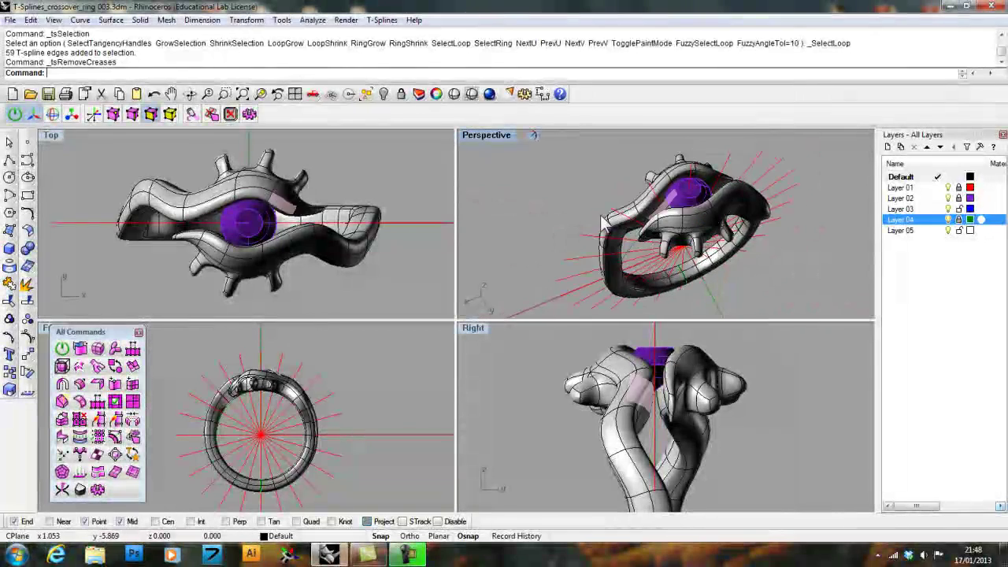
pyautogui.click(113, 114)
pyautogui.moveTo(657, 193); pyautogui.dragTo(320, 156, button='right')
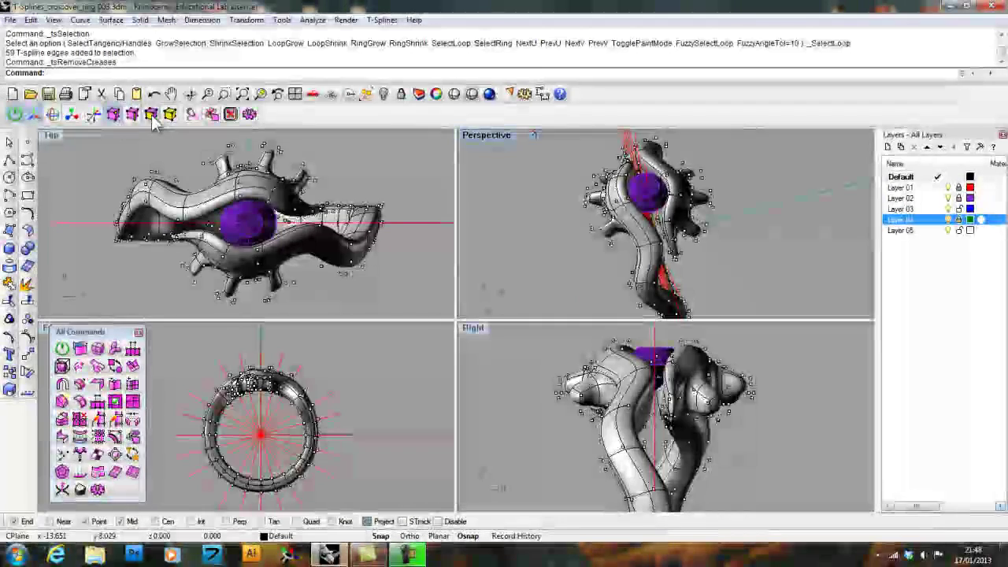
pyautogui.click(152, 114)
pyautogui.moveTo(650, 242); pyautogui.dragTo(572, 239, button='right')
pyautogui.scroll(4, 561, 193)
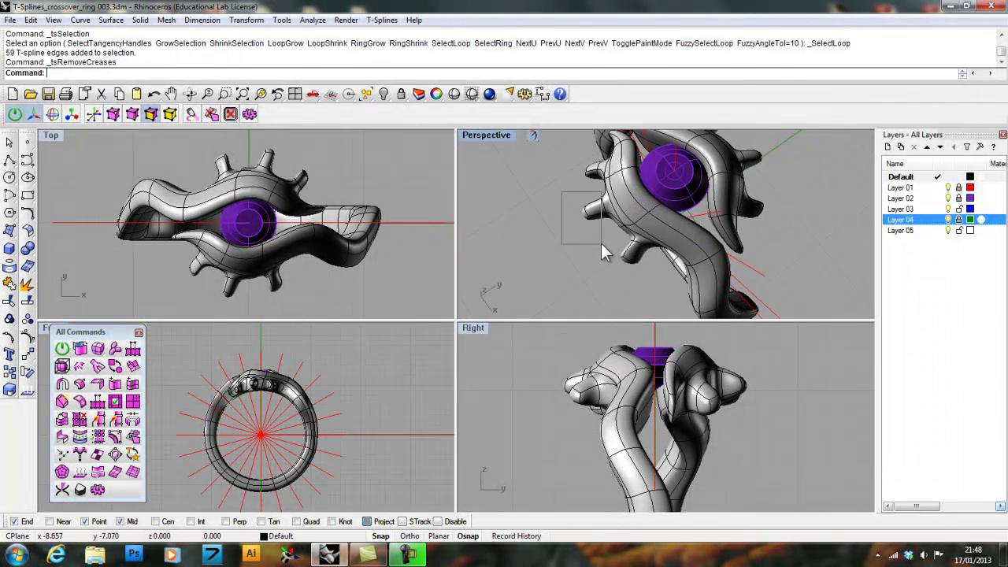
pyautogui.moveTo(601, 244); pyautogui.dragTo(601, 245)
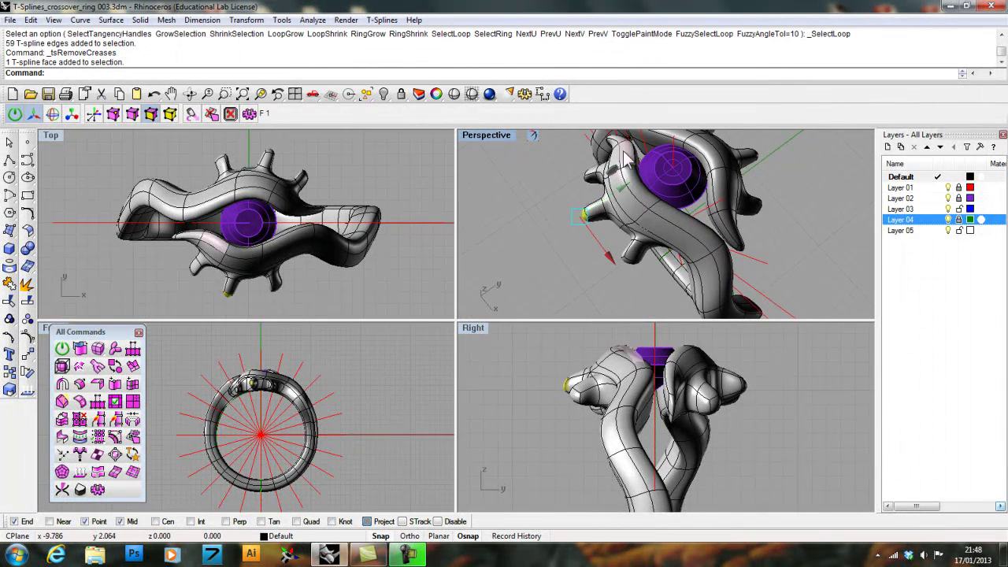
pyautogui.moveTo(250, 267); pyautogui.dragTo(283, 238, button='right')
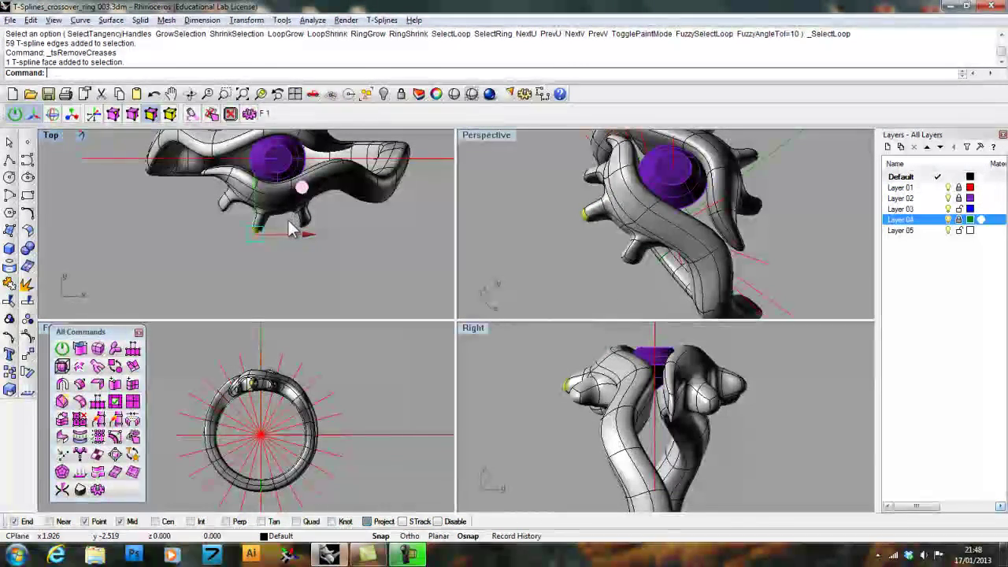
pyautogui.click(293, 220)
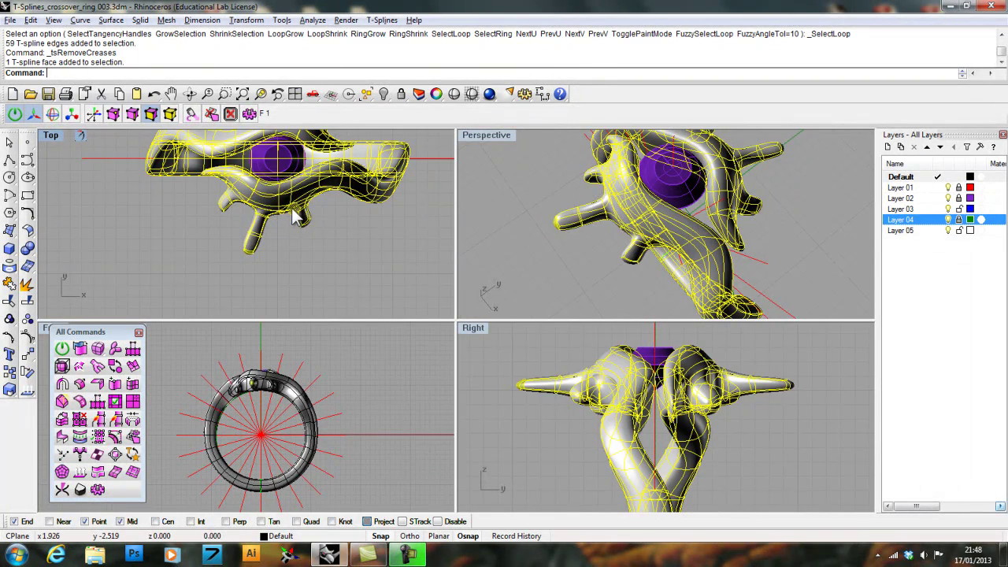
pyautogui.click(373, 245)
# Select a face on the band beside the gemstone, switch to edge editing, and try moving an edge at a shorter prong's tip outward in the Top view.
pyautogui.moveTo(612, 261); pyautogui.dragTo(656, 252, button='right')
pyautogui.click(657, 252)
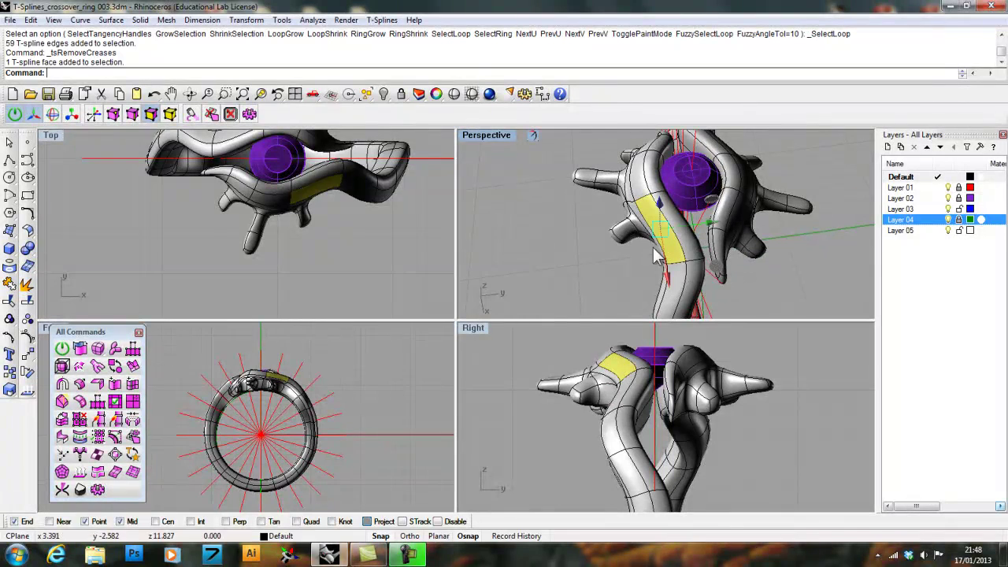
pyautogui.click(132, 115)
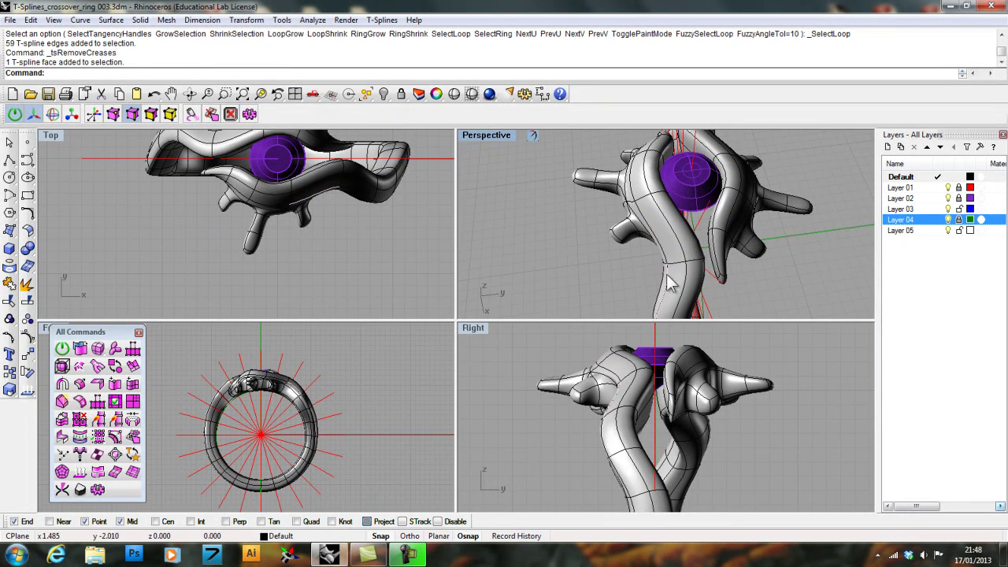
pyautogui.moveTo(207, 132); pyautogui.dragTo(209, 175, button='right')
pyautogui.click(208, 173)
pyautogui.moveTo(246, 132); pyautogui.dragTo(255, 176, button='right')
pyautogui.click(254, 180)
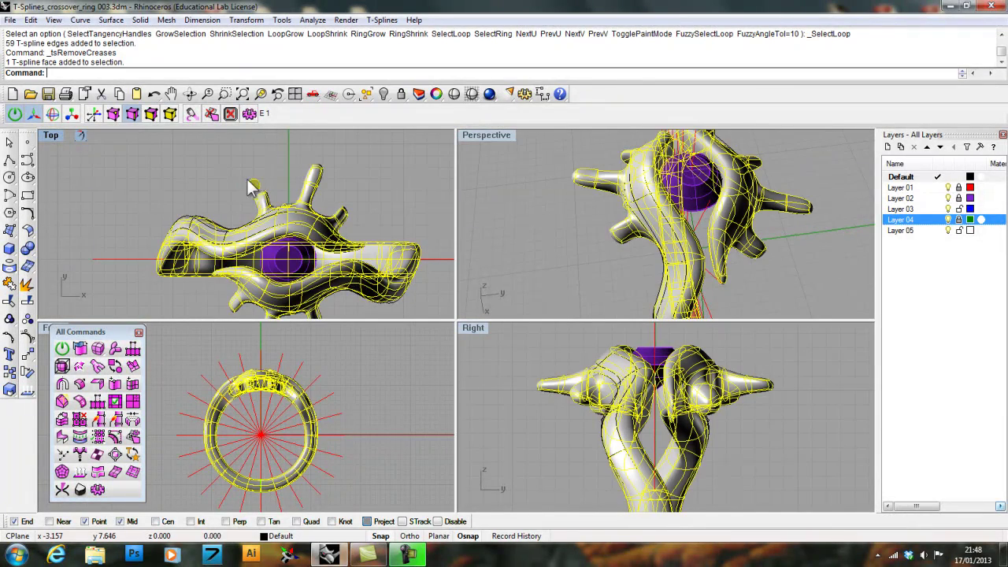
# Select the full lengthwise edge loop running along the band beside the gemstone and crease it.
pyautogui.moveTo(544, 206); pyautogui.dragTo(628, 248, button='right')
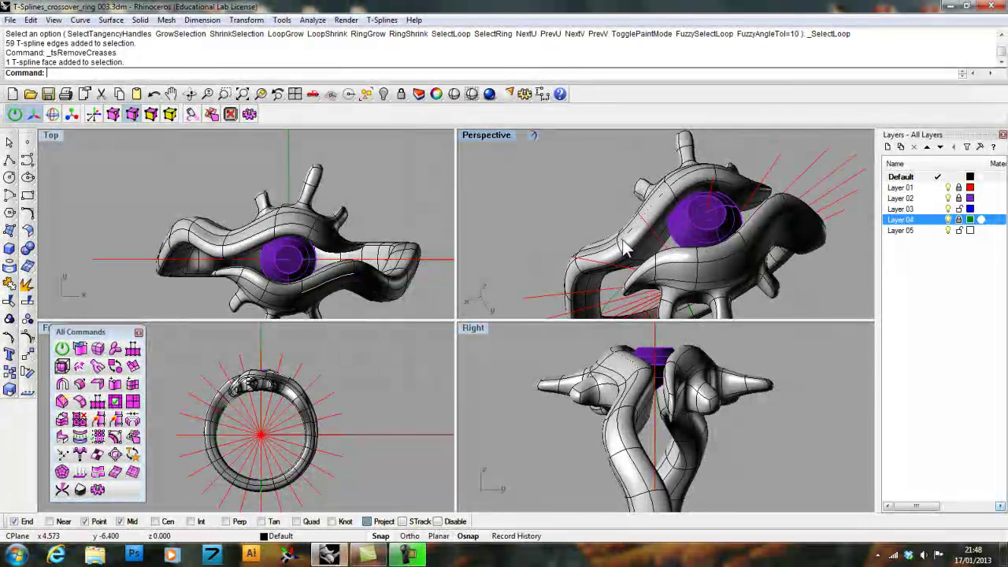
pyautogui.click(679, 189)
pyautogui.doubleClick(683, 189)
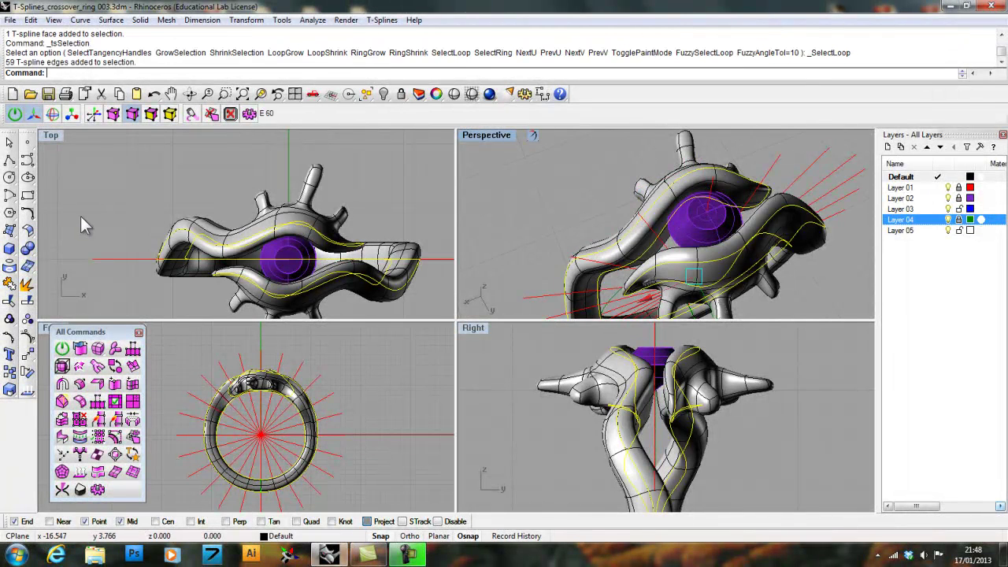
pyautogui.click(97, 384)
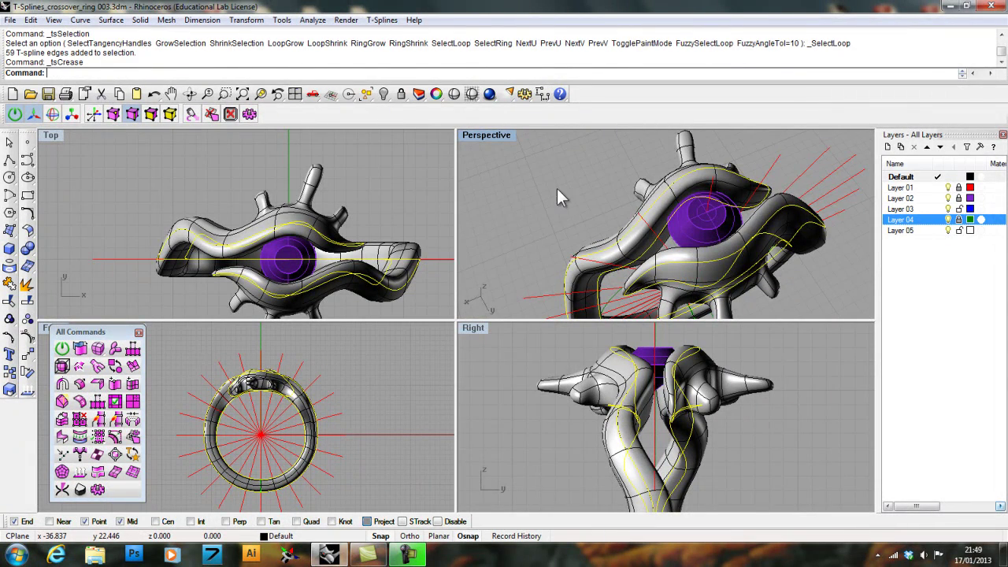
pyautogui.moveTo(554, 203); pyautogui.dragTo(491, 223, button='right')
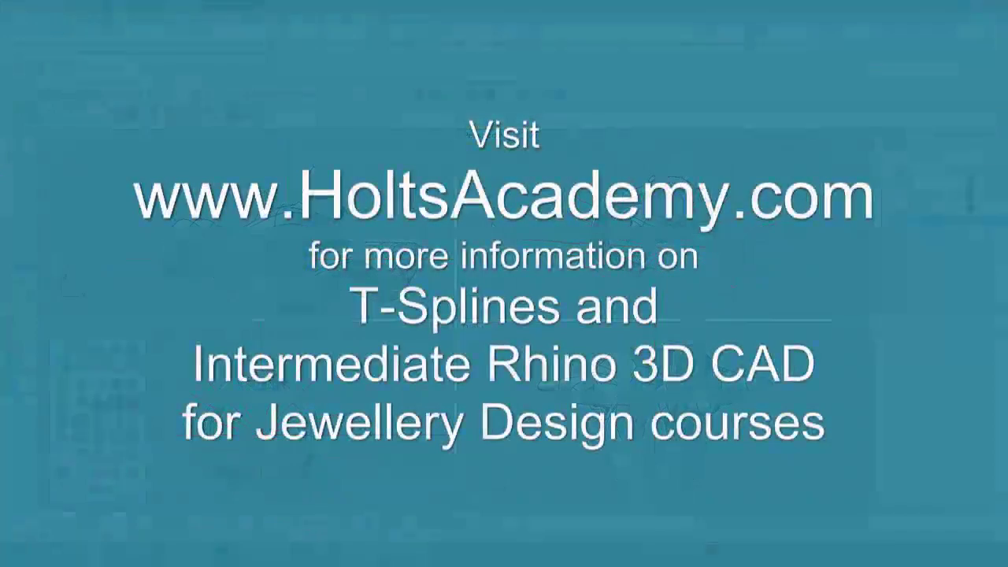